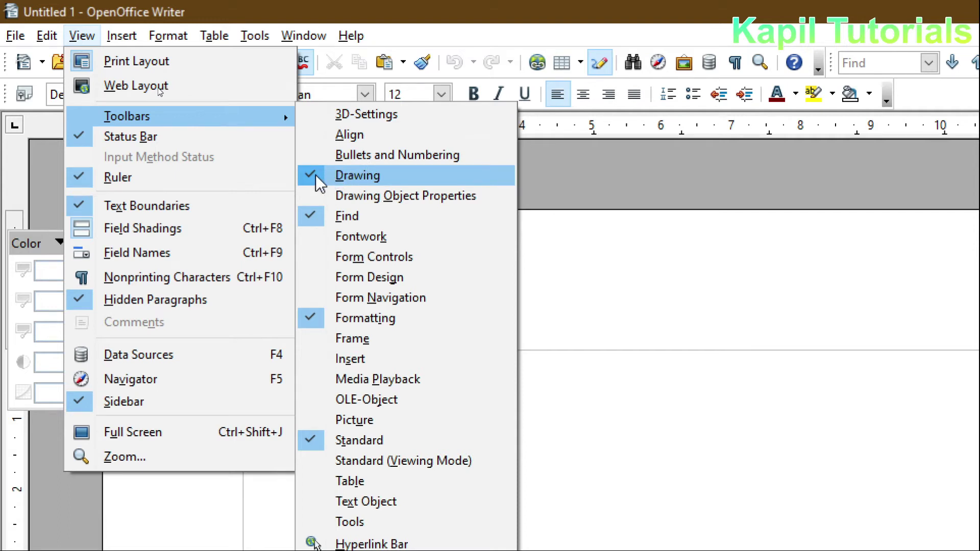
# Step: Hide the Drawing toolbar and display it again
pyautogui.click(319, 179)
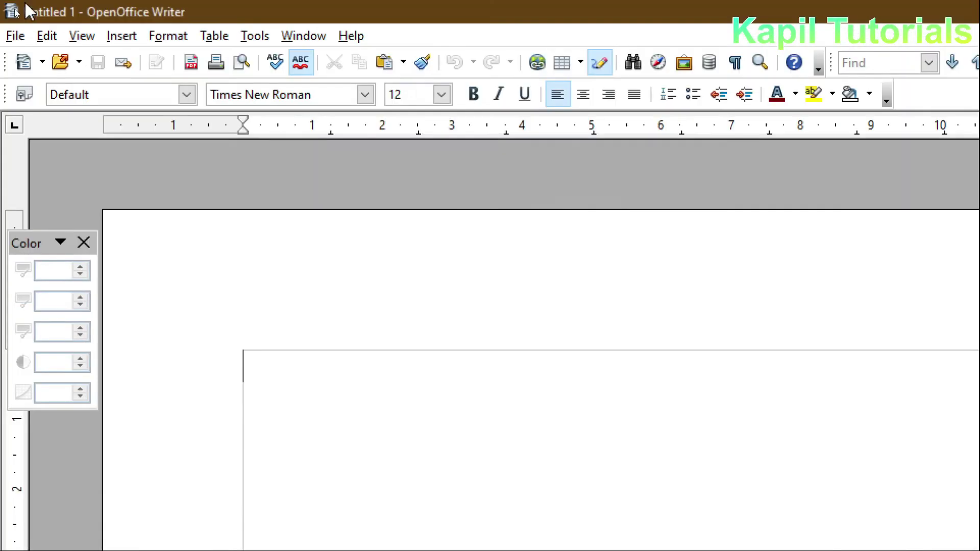
pyautogui.click(41, 17)
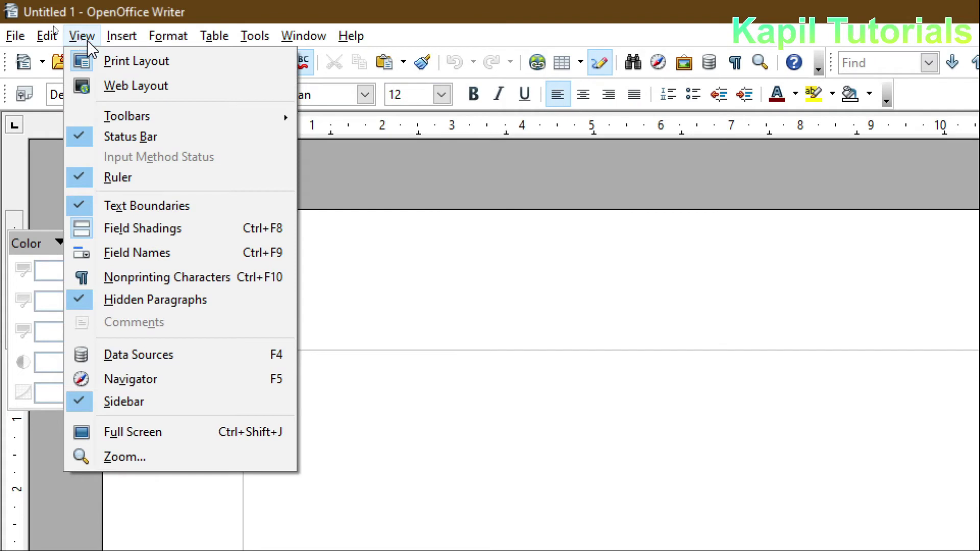
pyautogui.moveTo(146, 121)
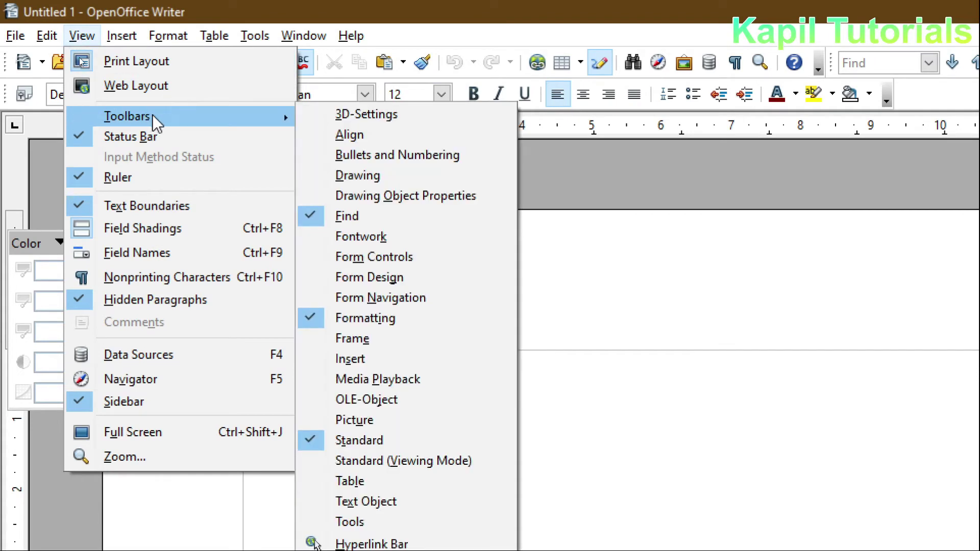
pyautogui.click(367, 176)
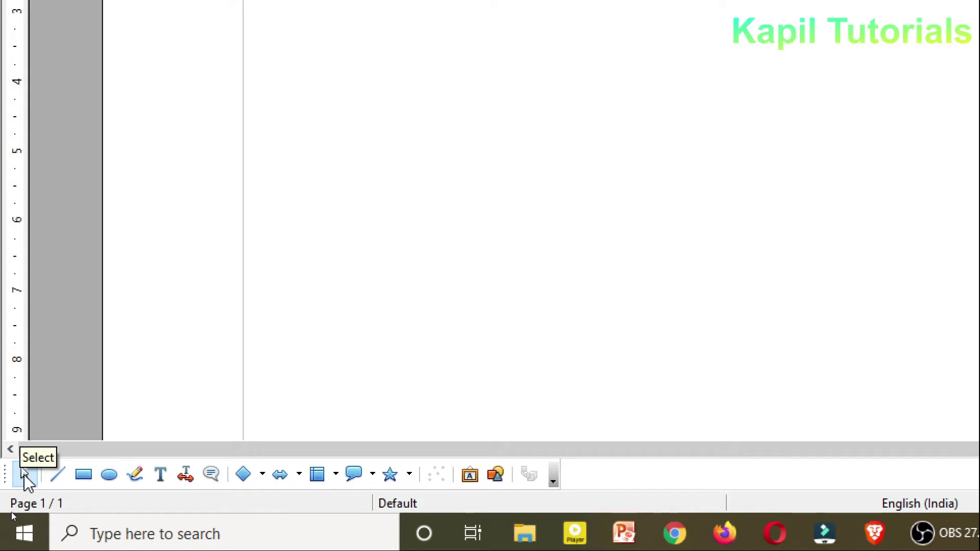
# Step: Draw a horizontal line about 6.3 cm long, two crossing diagonal lines below it, and another horizontal line above it
pyautogui.click(58, 480)
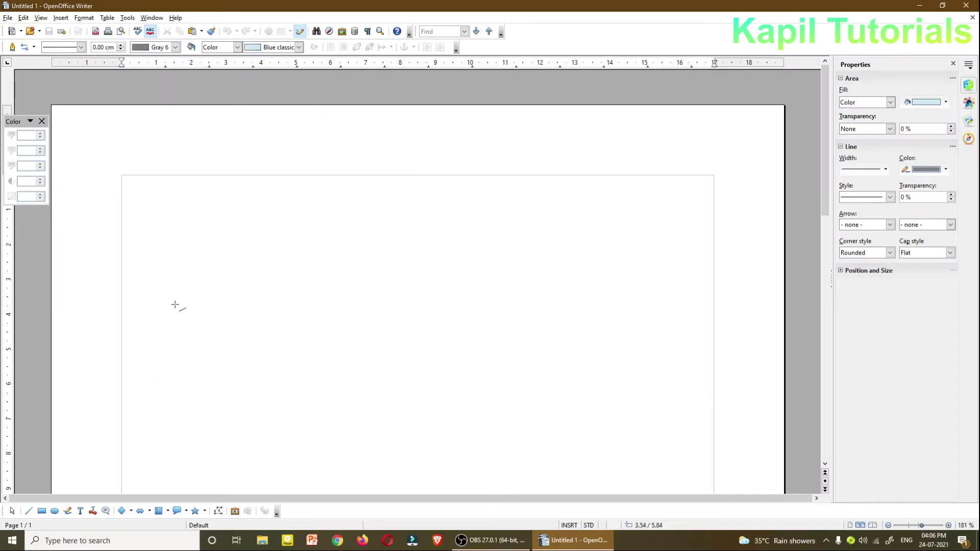
pyautogui.moveTo(170, 291); pyautogui.dragTo(391, 290)
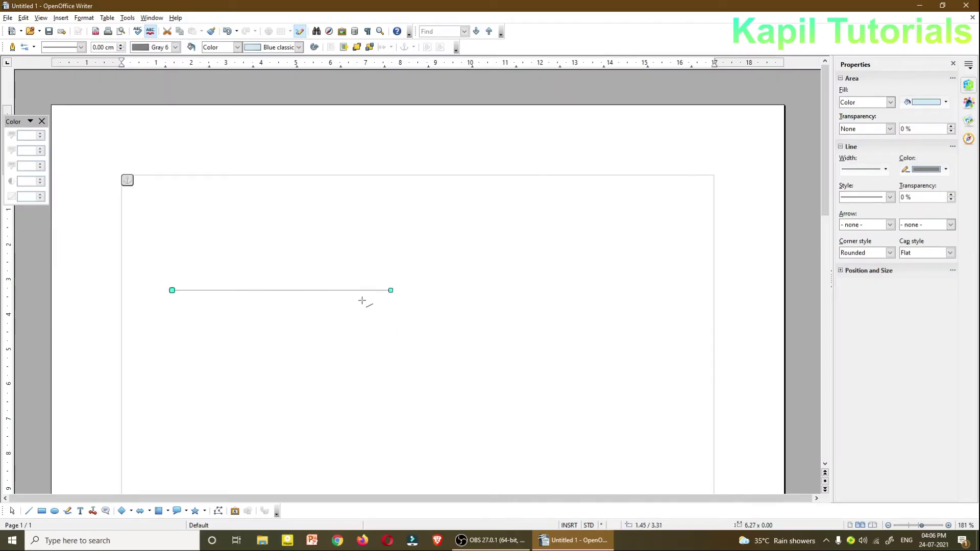
pyautogui.moveTo(170, 314); pyautogui.dragTo(338, 413)
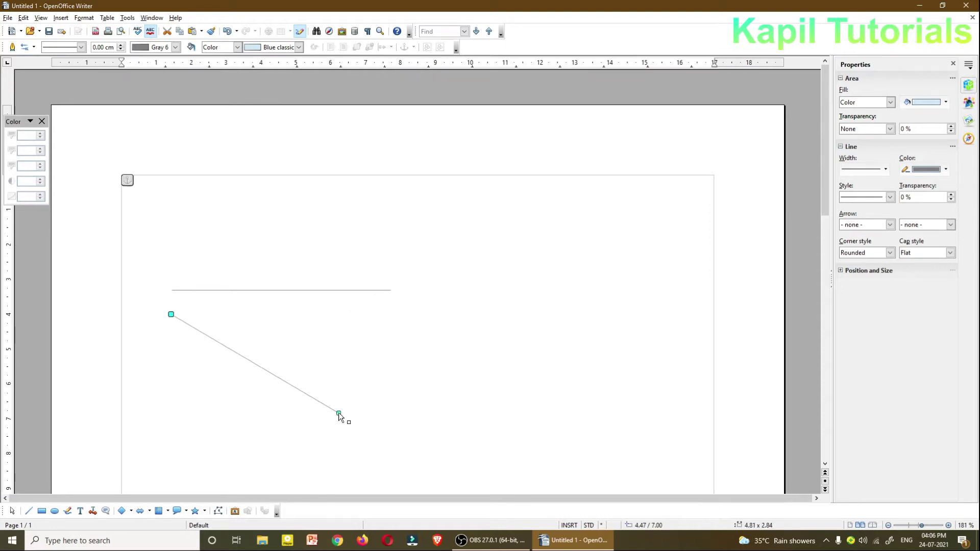
pyautogui.moveTo(171, 375); pyautogui.dragTo(301, 323)
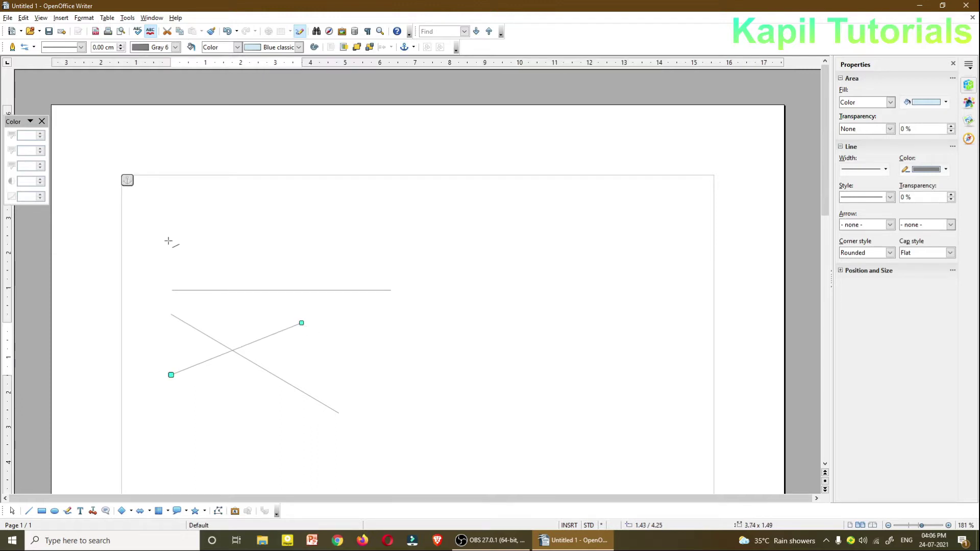
pyautogui.moveTo(167, 247); pyautogui.dragTo(414, 281)
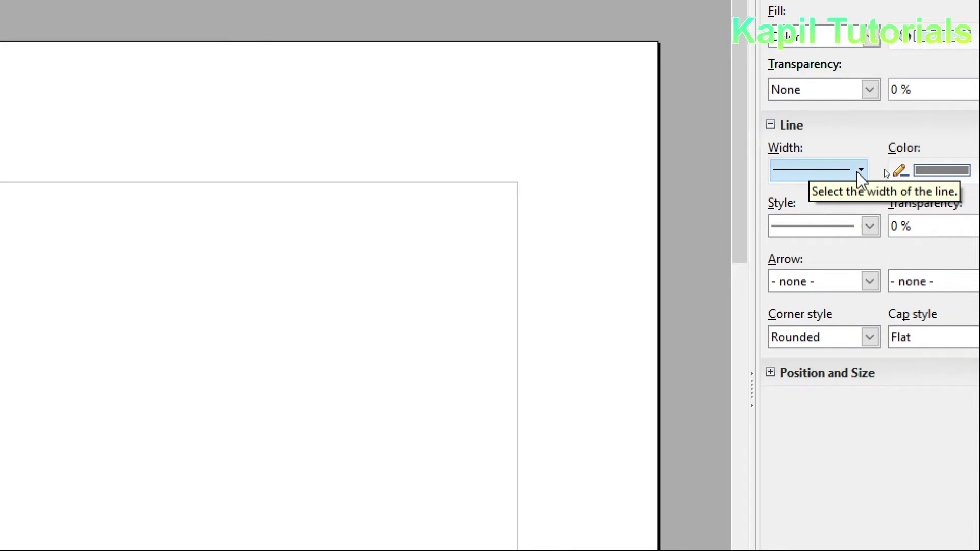
# Step: Set the uppermost line's width to 1.5 pt and its color to red
pyautogui.click(853, 172)
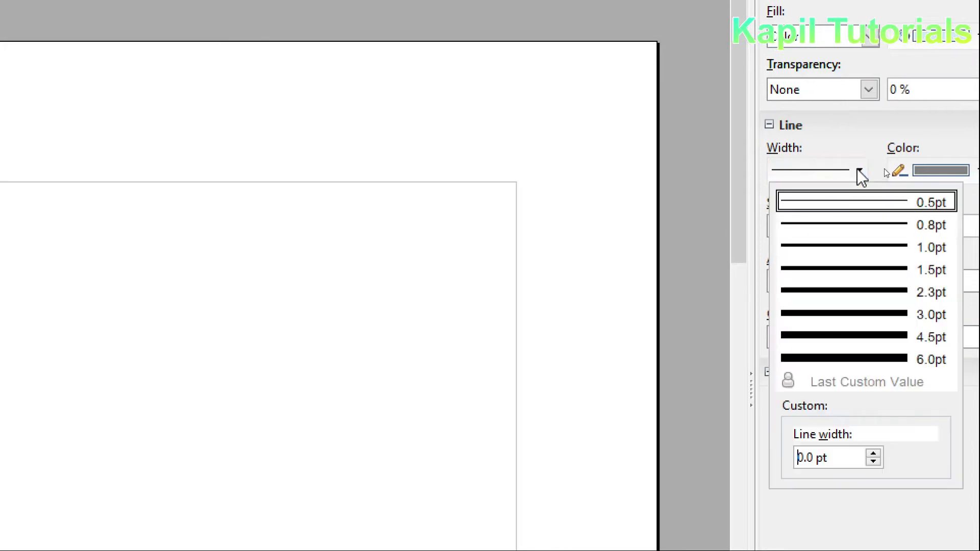
pyautogui.click(824, 271)
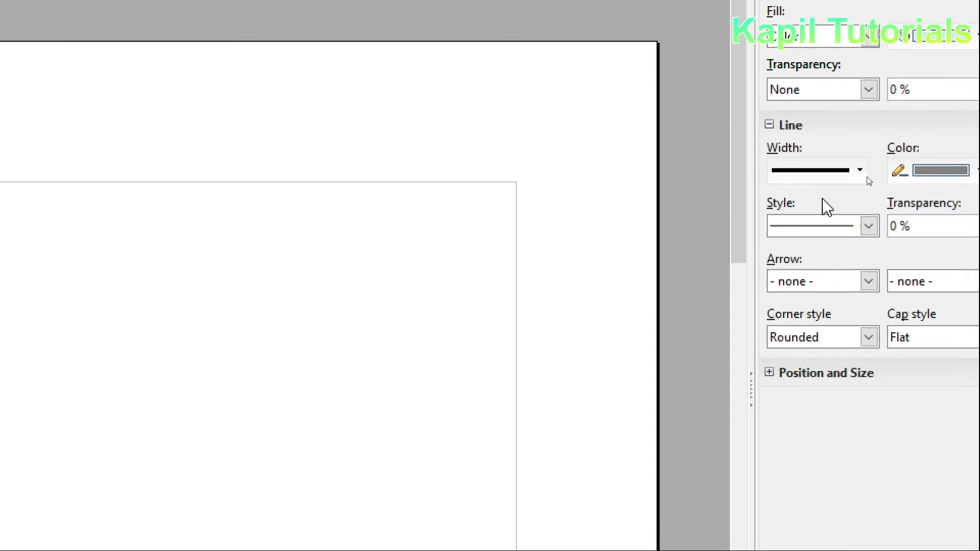
pyautogui.click(924, 170)
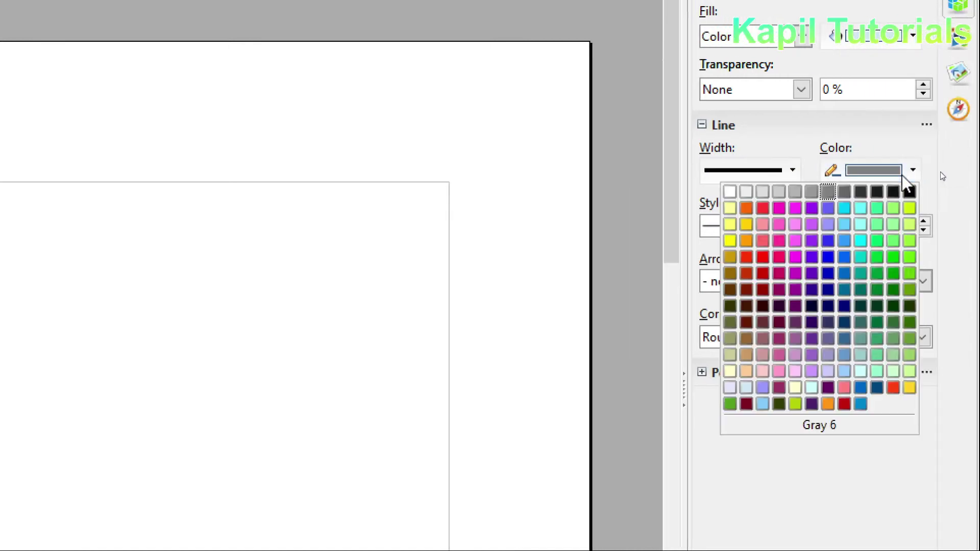
pyautogui.click(774, 217)
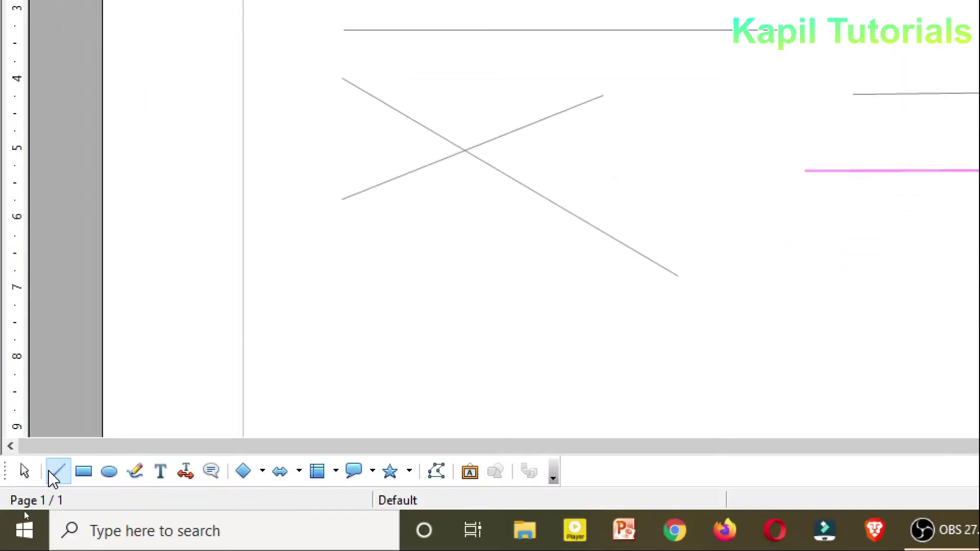
# Step: Draw two crossing diagonal lines, about 5.6 × 4 cm and 6.1 × 4 cm, with 4.5 pt width and Turquoise 5 color
pyautogui.click(53, 475)
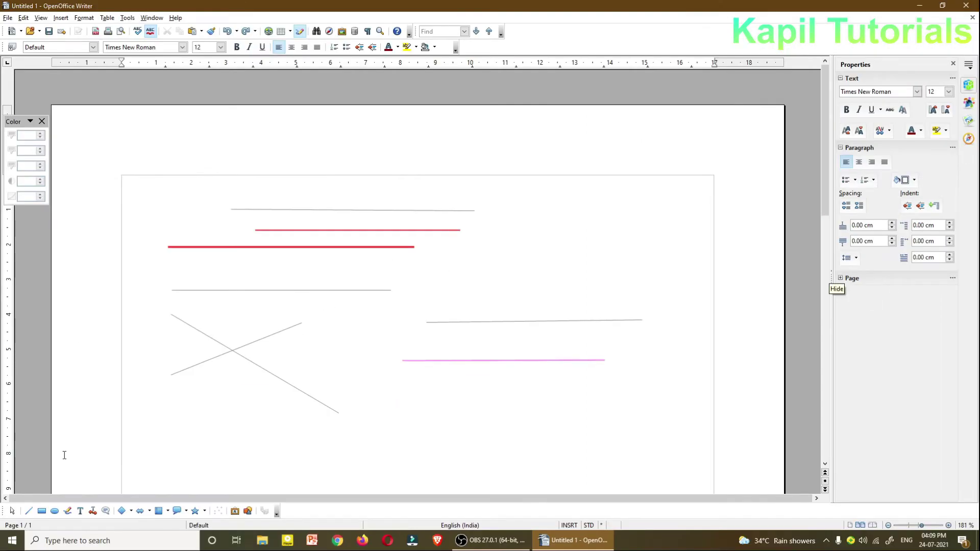
pyautogui.click(27, 511)
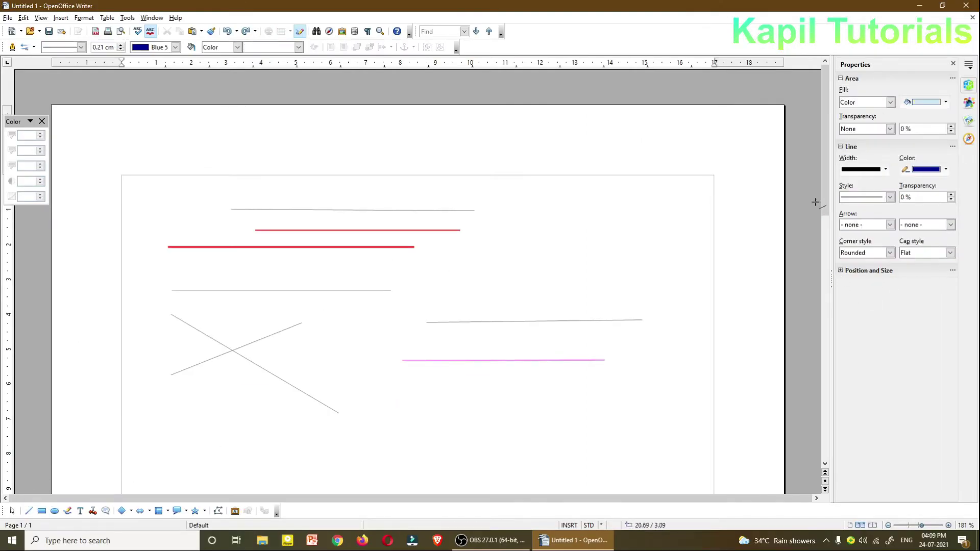
pyautogui.click(886, 170)
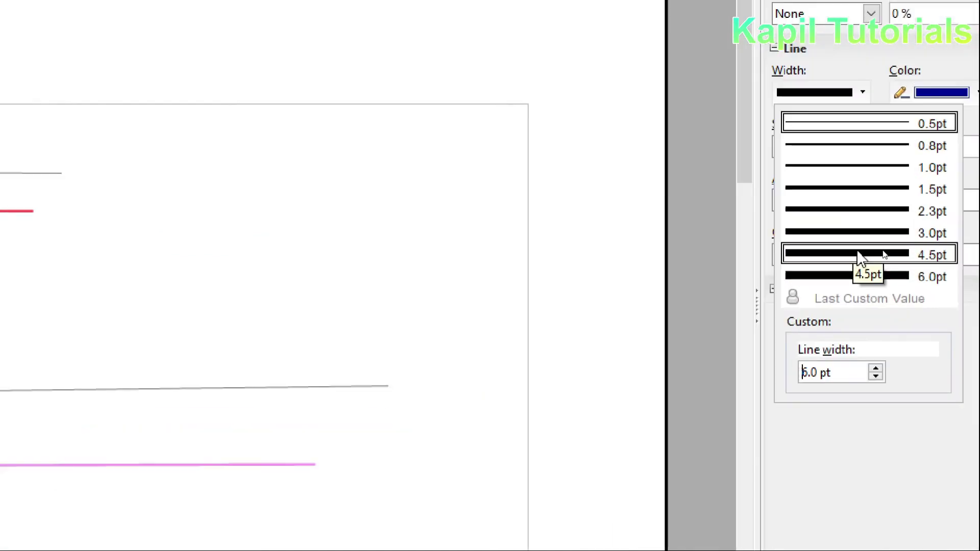
pyautogui.click(885, 252)
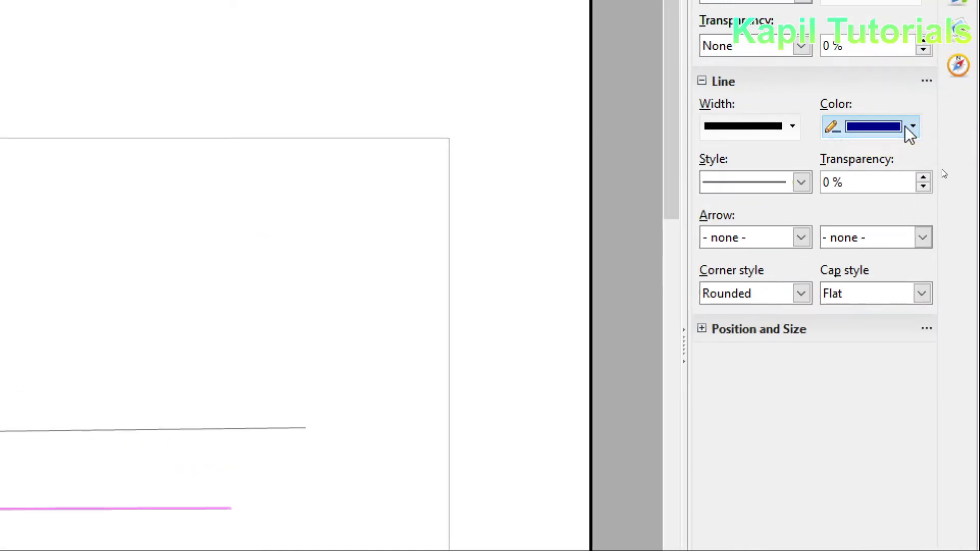
pyautogui.click(912, 127)
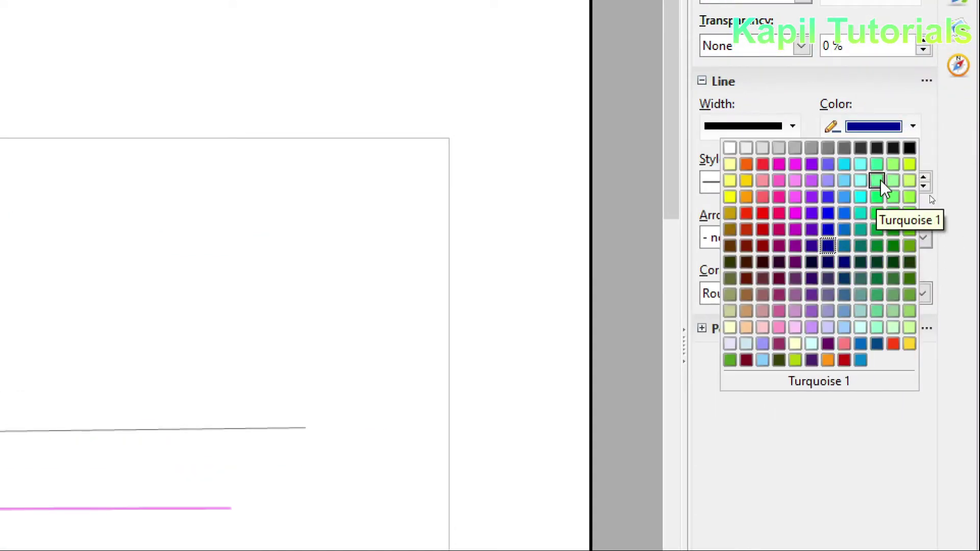
pyautogui.click(875, 245)
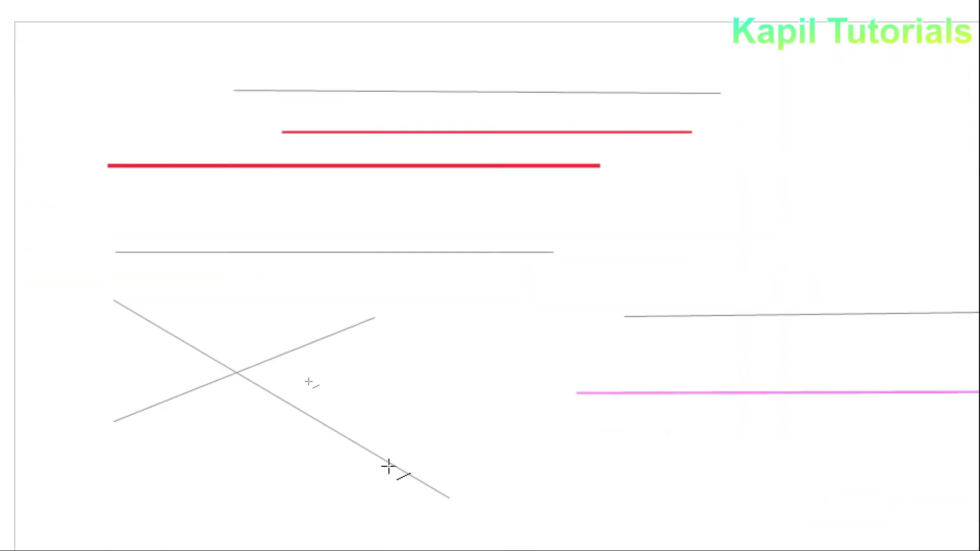
pyautogui.moveTo(423, 412)
pyautogui.mouseDown()
pyautogui.moveTo(597, 304)
pyautogui.moveTo(739, 179)
pyautogui.moveTo(811, 137)
pyautogui.mouseUp()
pyautogui.moveTo(390, 144)
pyautogui.mouseDown()
pyautogui.moveTo(653, 329)
pyautogui.moveTo(814, 423)
pyautogui.mouseUp()
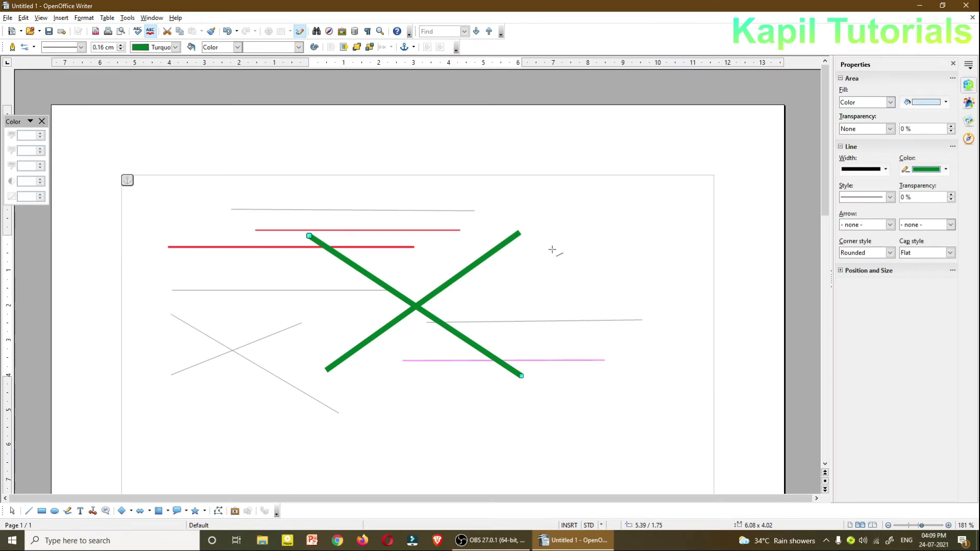
# Step: Change the green diagonal line that slopes downward to the right to 1.5 pt width and blue color
pyautogui.click(885, 170)
pyautogui.click(860, 220)
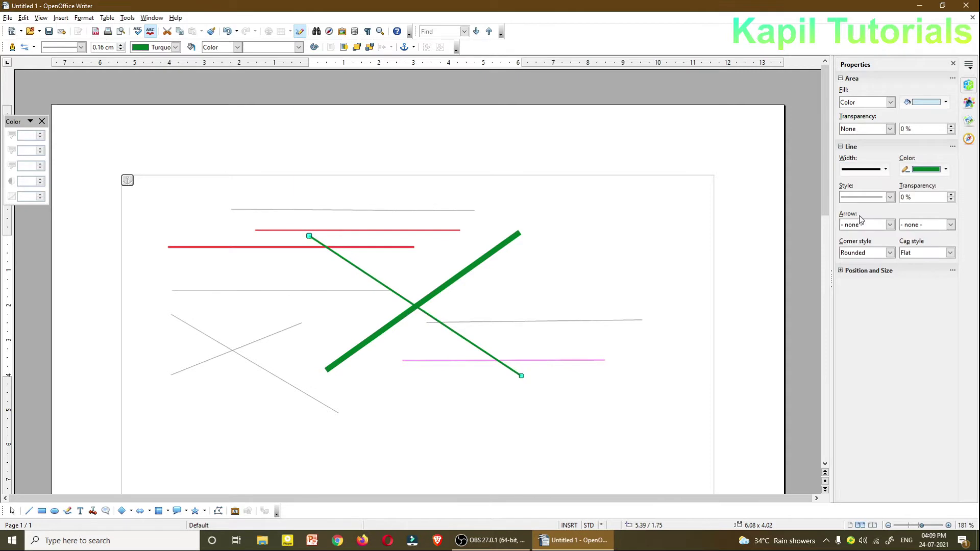
pyautogui.click(926, 169)
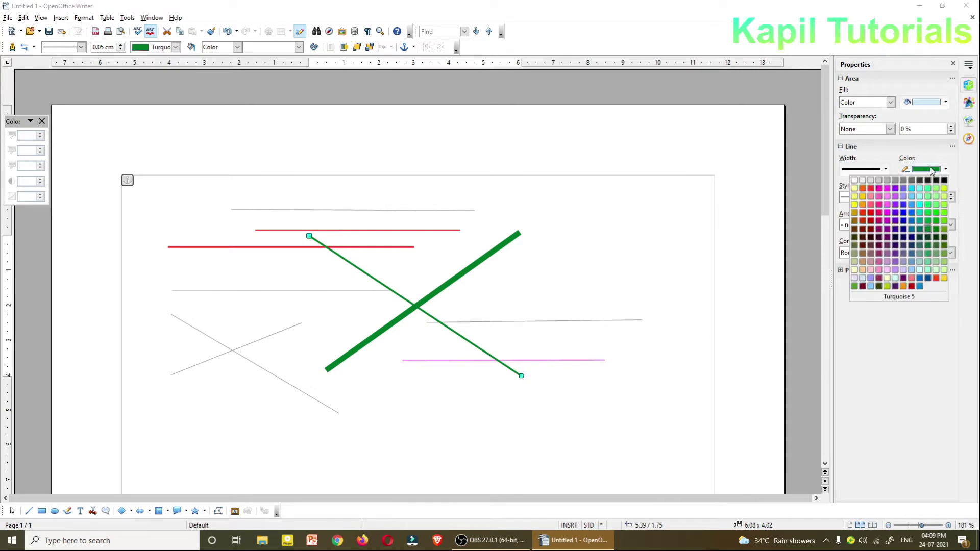
pyautogui.click(901, 215)
# Step: Draw a horizontal green line about 9.9 cm long below the other lines and give it a dashed style
pyautogui.moveTo(246, 442); pyautogui.dragTo(597, 442)
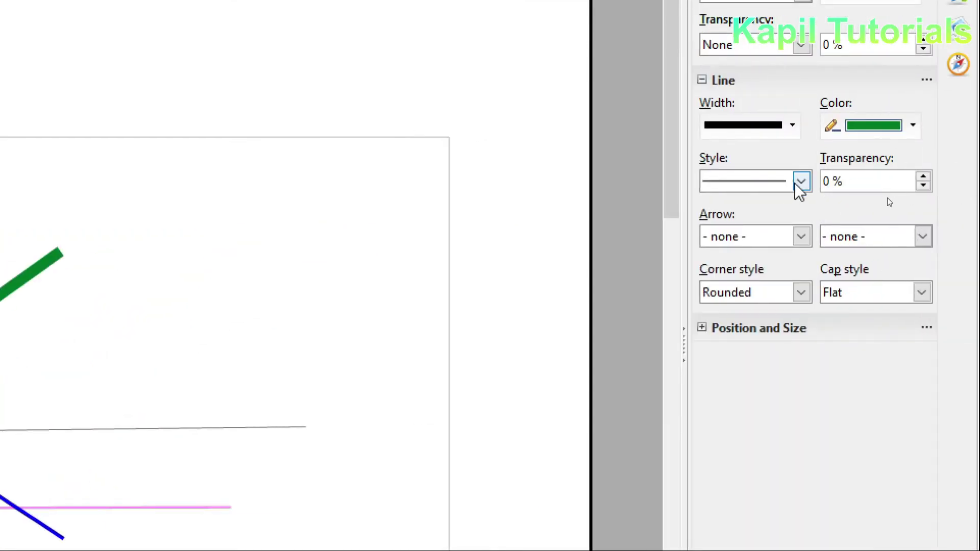
pyautogui.click(889, 196)
pyautogui.click(766, 249)
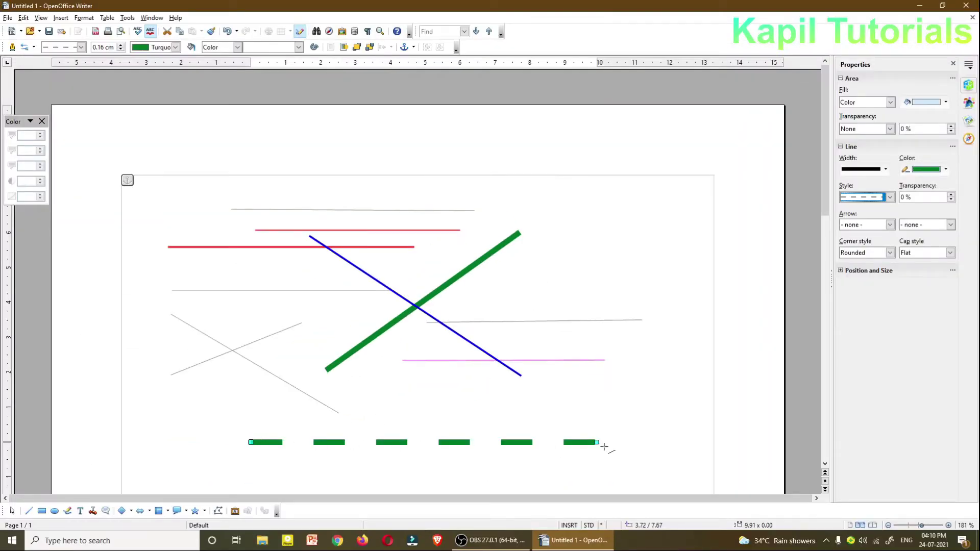
# Step: Set the dashed green line's transparency to 85 % and its beginning arrowhead to Arrow
pyautogui.click(951, 201)
pyautogui.click(951, 196)
pyautogui.click(951, 196)
pyautogui.click(951, 195)
pyautogui.click(951, 195)
pyautogui.click(950, 196)
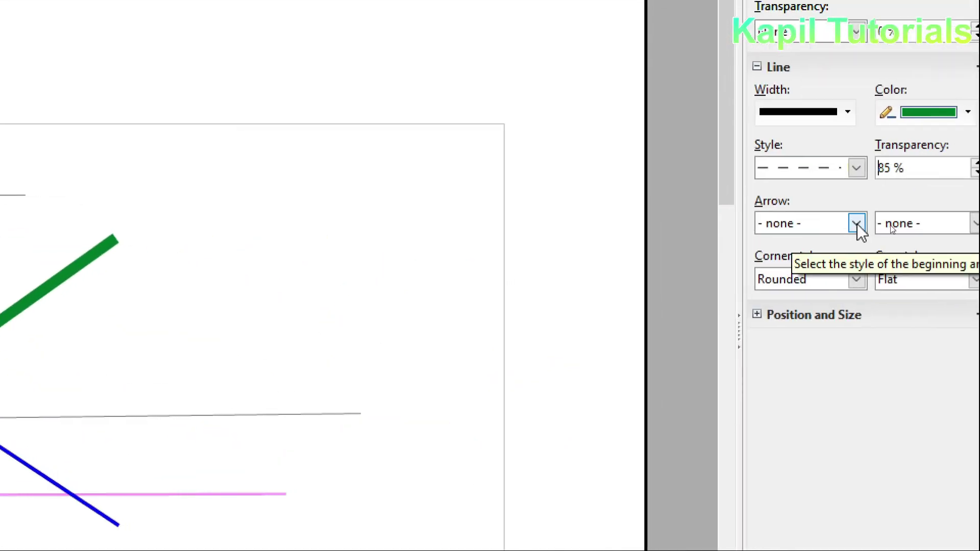
pyautogui.click(888, 225)
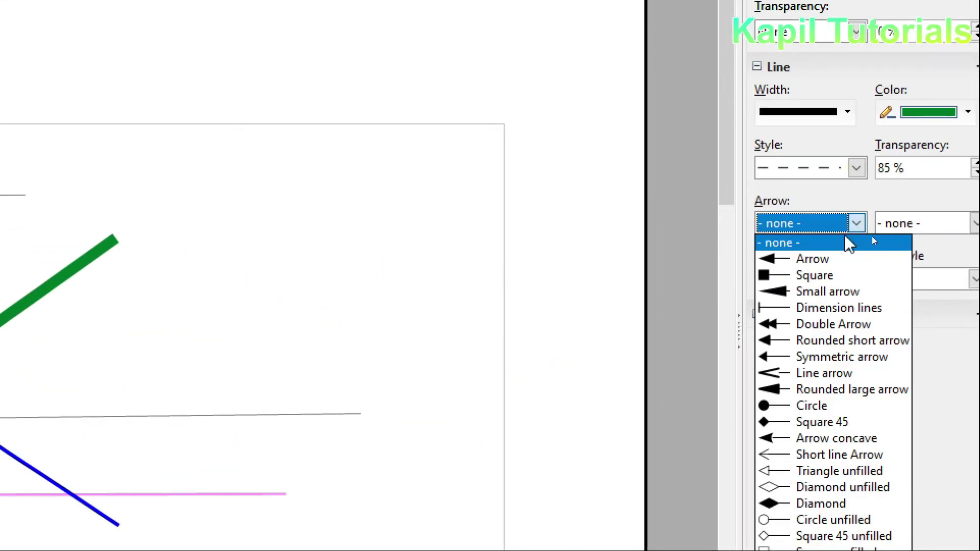
pyautogui.click(811, 259)
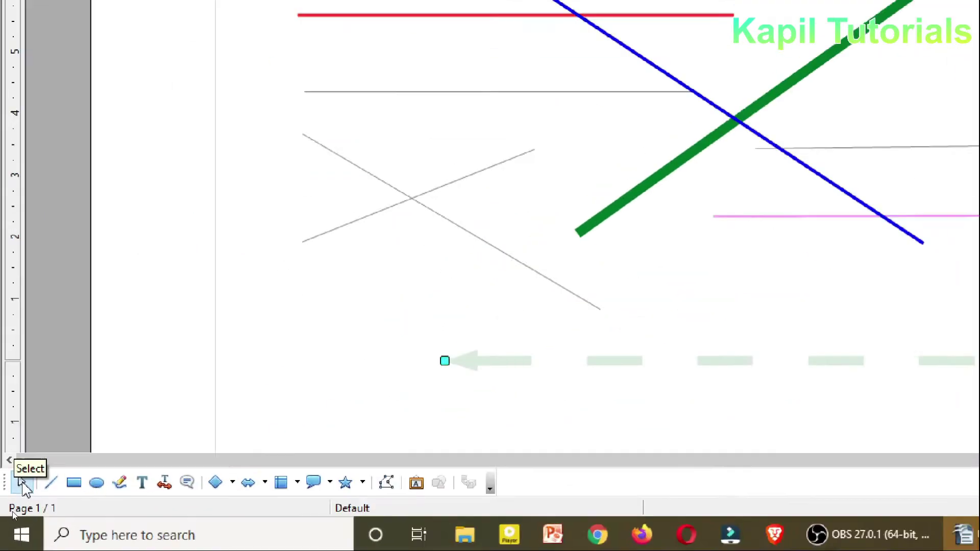
# Step: Add an Arrow head to the start of the thick green diagonal line and move it toward the page's upper-right corner
pyautogui.click(13, 511)
pyautogui.click(375, 330)
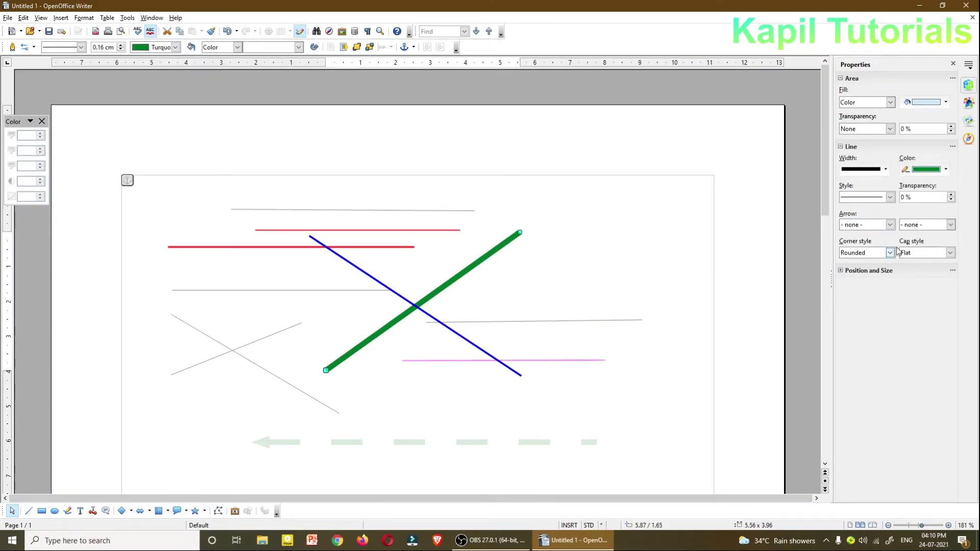
pyautogui.click(889, 225)
pyautogui.click(876, 243)
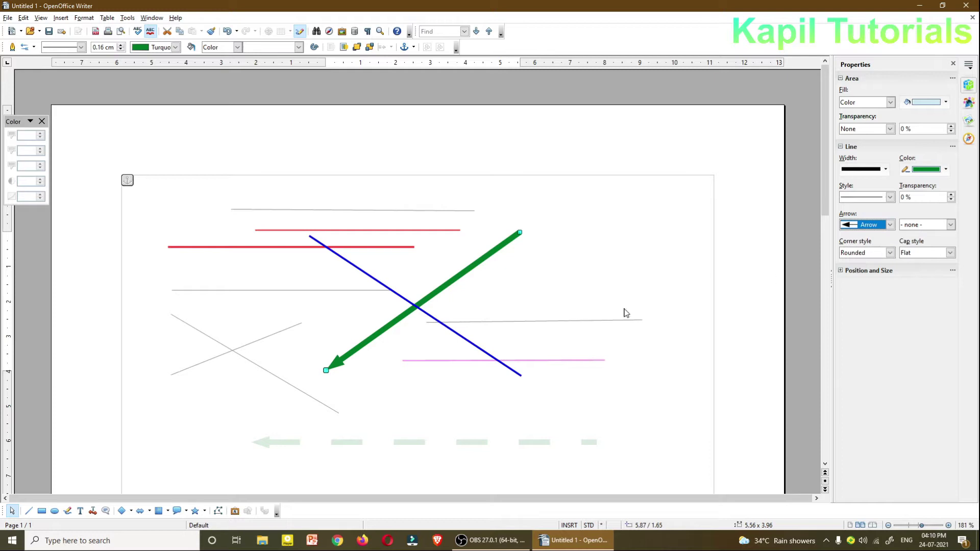
pyautogui.moveTo(436, 289); pyautogui.dragTo(569, 222)
# Step: Rotate the thick green arrow line to 12 degrees and move it slightly lower on the page
pyautogui.click(840, 270)
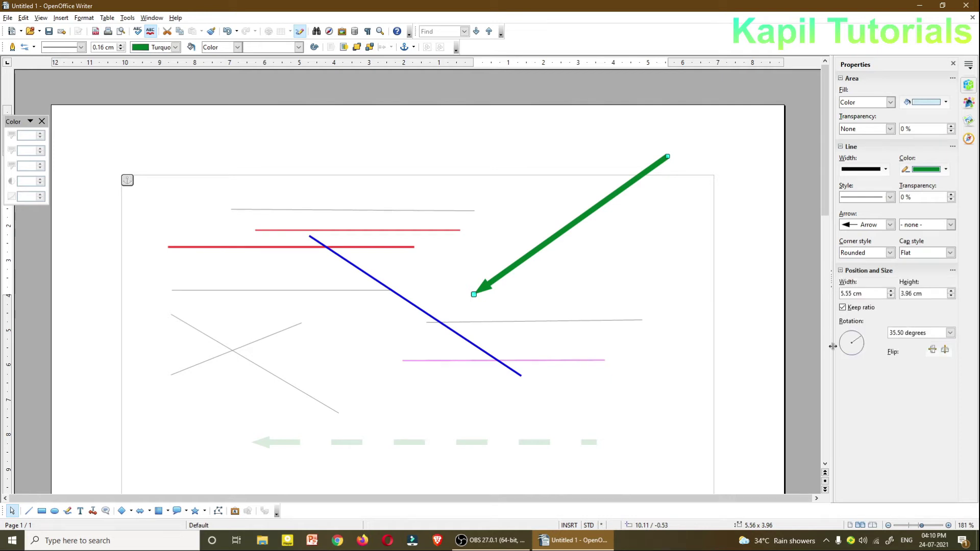
pyautogui.moveTo(864, 342); pyautogui.dragTo(862, 339)
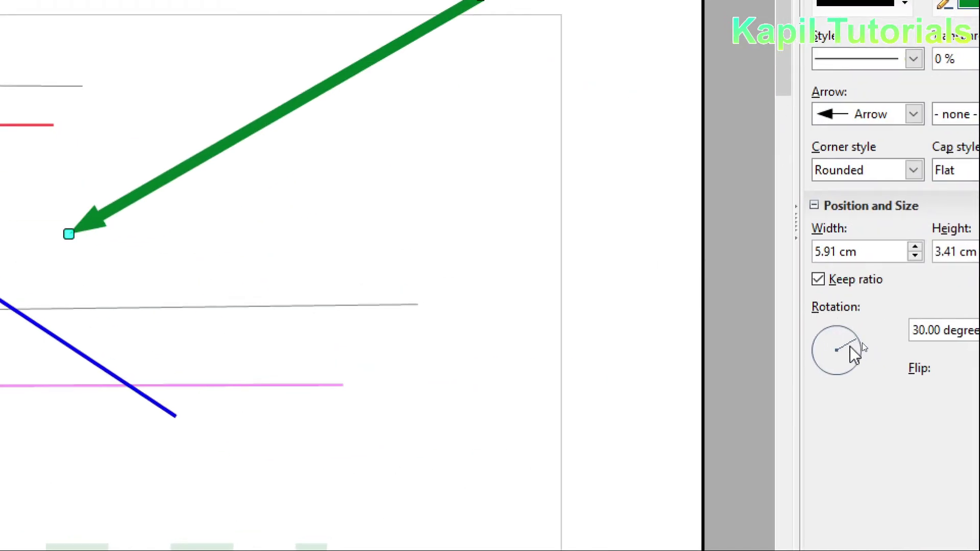
pyautogui.moveTo(852, 340); pyautogui.dragTo(855, 346)
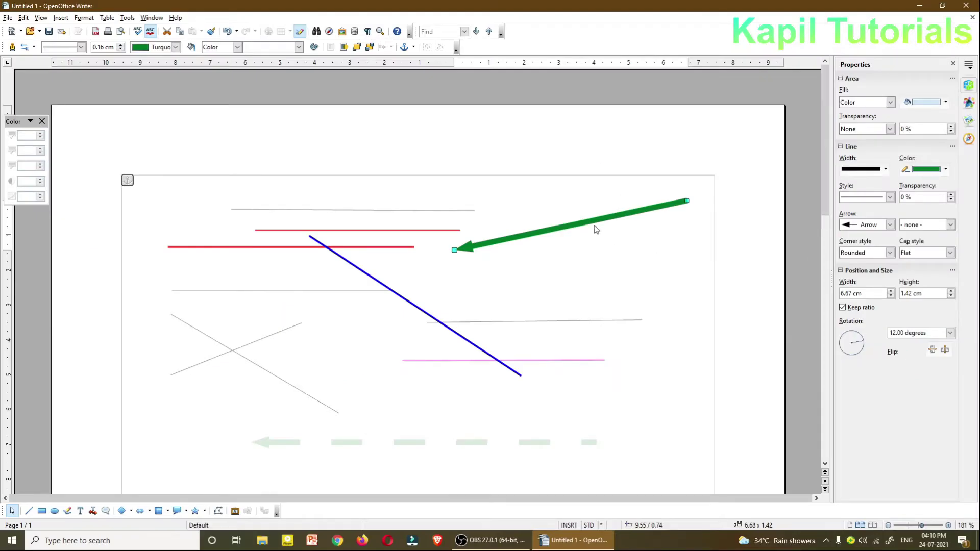
pyautogui.moveTo(597, 220); pyautogui.dragTo(596, 250)
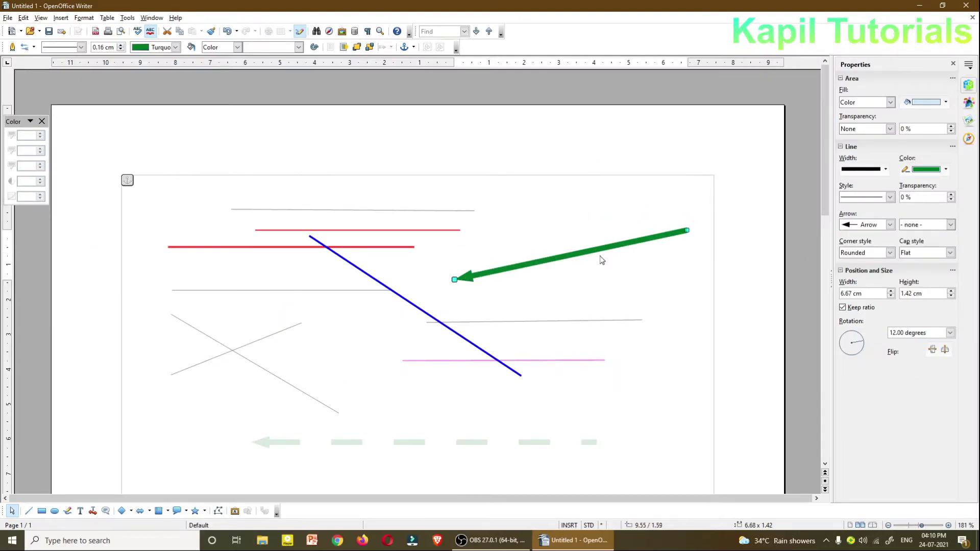
pyautogui.moveTo(597, 252); pyautogui.dragTo(580, 258)
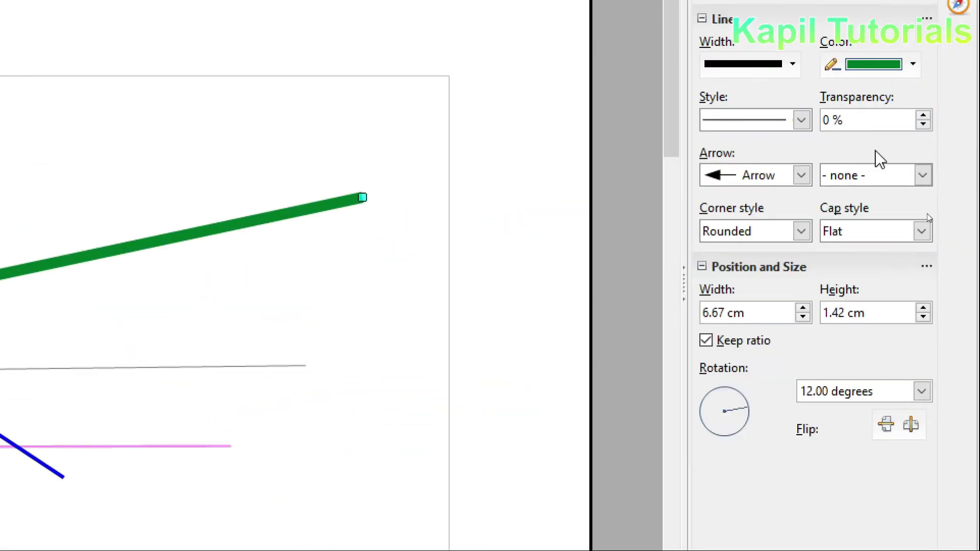
# Step: Add an Arrow head to the end of the thick green line and move the line slightly lower on the page
pyautogui.click(937, 226)
pyautogui.click(896, 178)
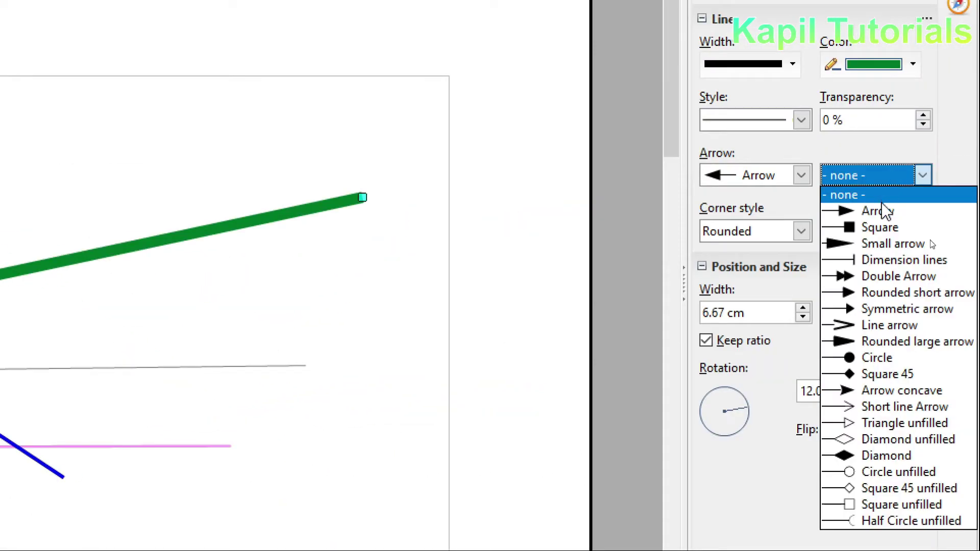
pyautogui.click(875, 216)
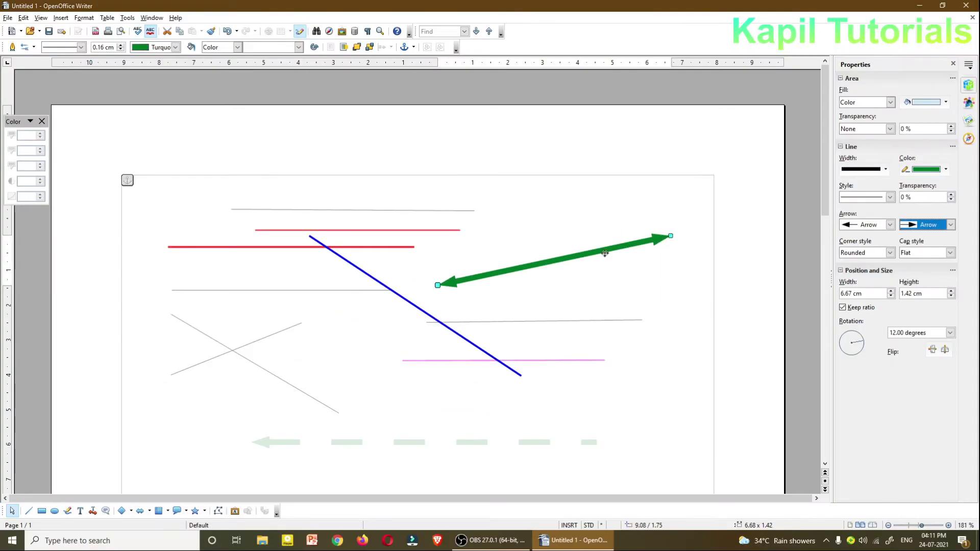
pyautogui.moveTo(579, 253); pyautogui.dragTo(582, 266)
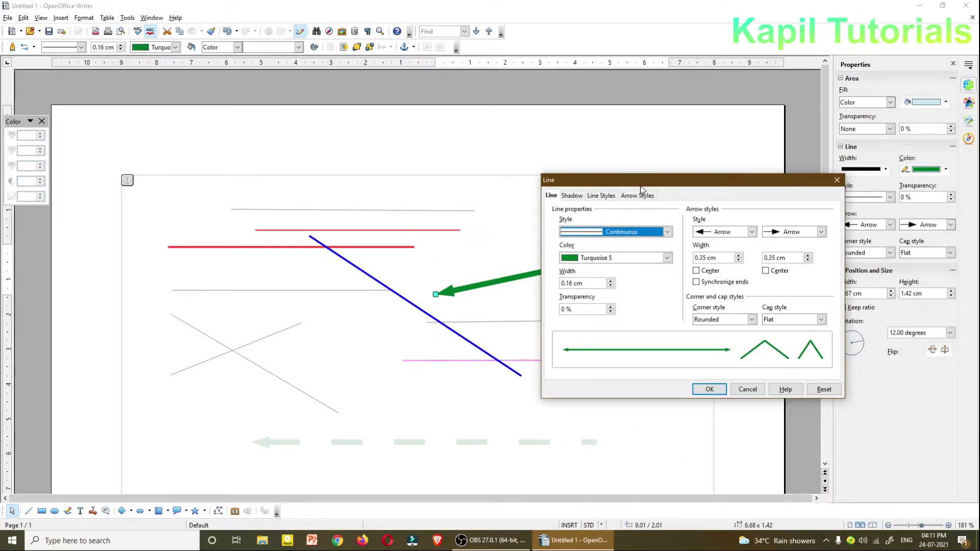
# Step: Change the thick green double-arrow line's color to Orange 6 through its Line properties
pyautogui.moveTo(624, 184); pyautogui.dragTo(661, 194)
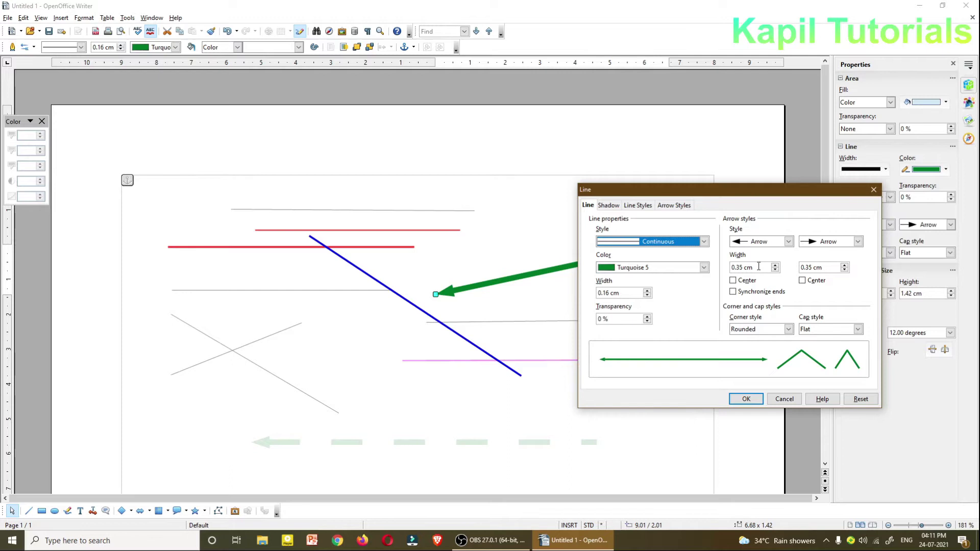
pyautogui.click(788, 242)
pyautogui.click(788, 241)
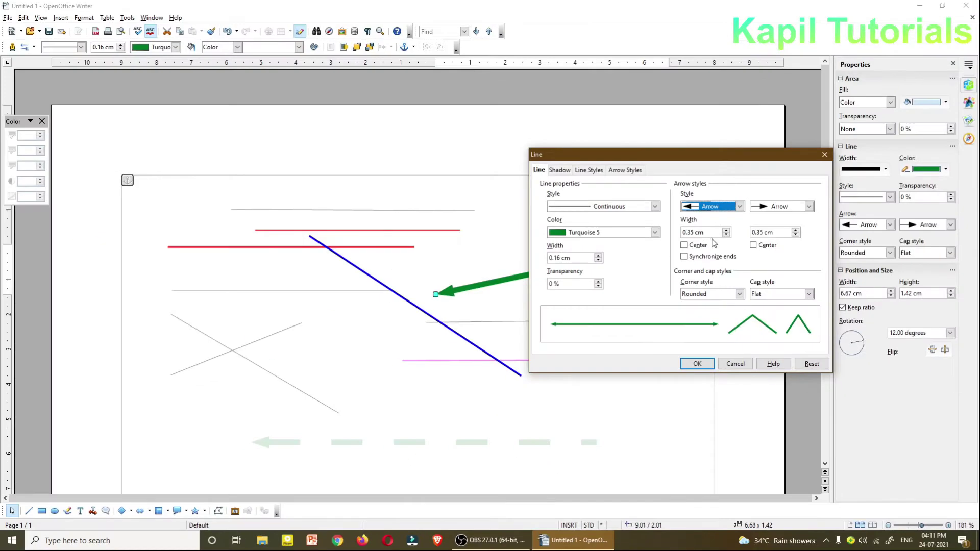
pyautogui.click(654, 232)
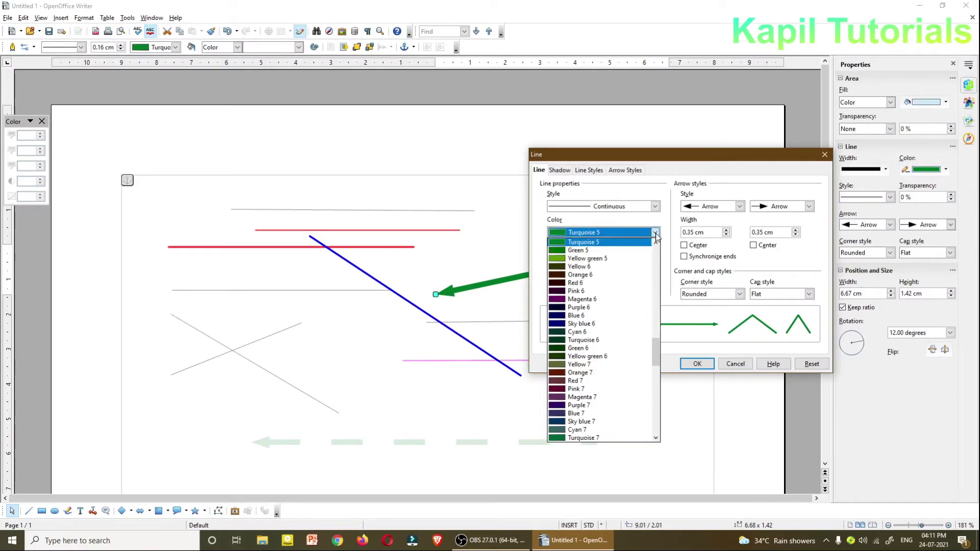
pyautogui.click(578, 275)
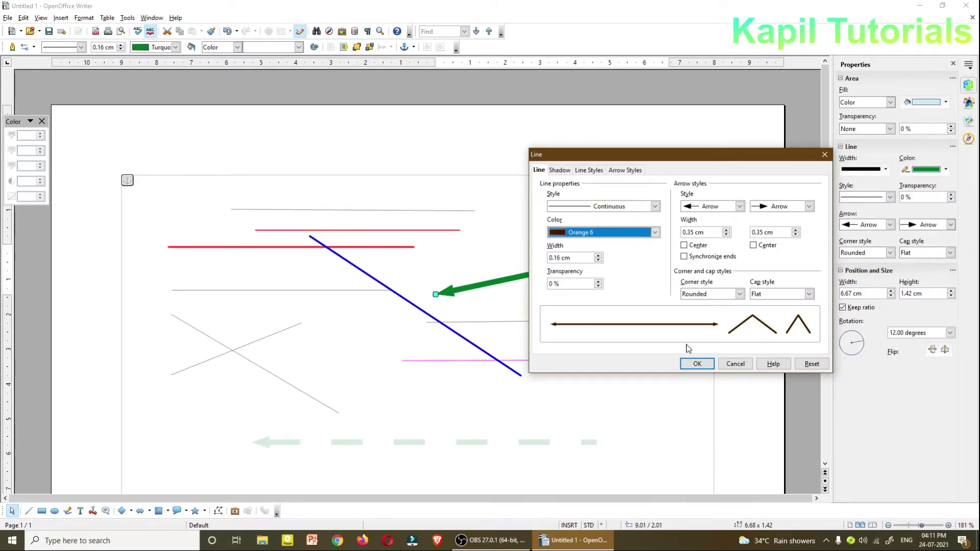
pyautogui.click(695, 363)
# Step: Set the dark brown double-arrow line's width to 0.56 cm in its Line properties
pyautogui.rightClick(555, 268)
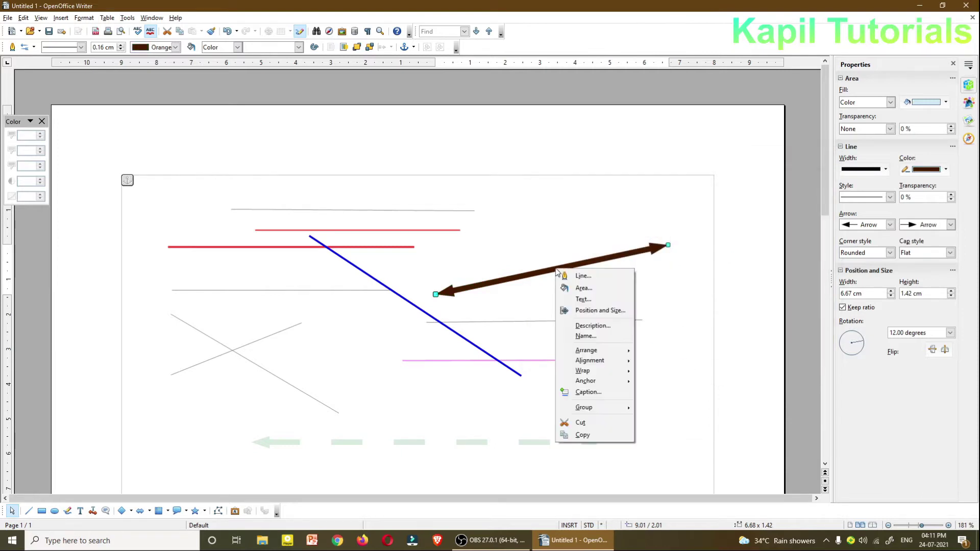
pyautogui.click(581, 276)
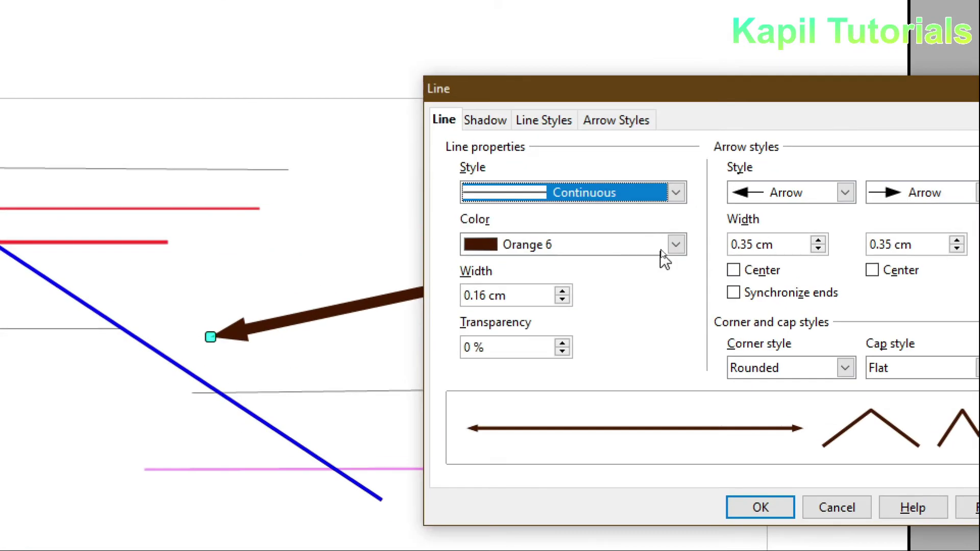
pyautogui.moveTo(561, 76); pyautogui.dragTo(616, 72)
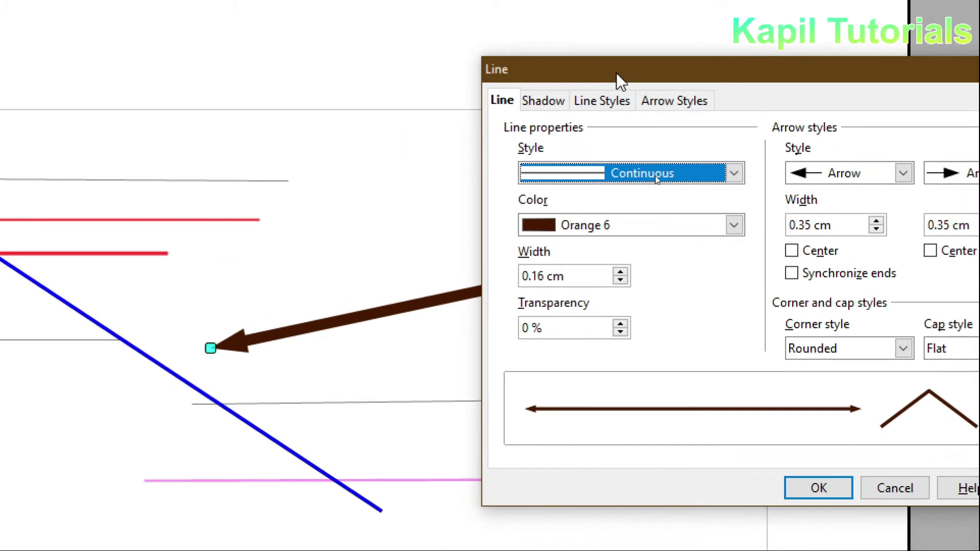
pyautogui.click(620, 272)
pyautogui.click(620, 272)
pyautogui.click(620, 271)
pyautogui.click(620, 271)
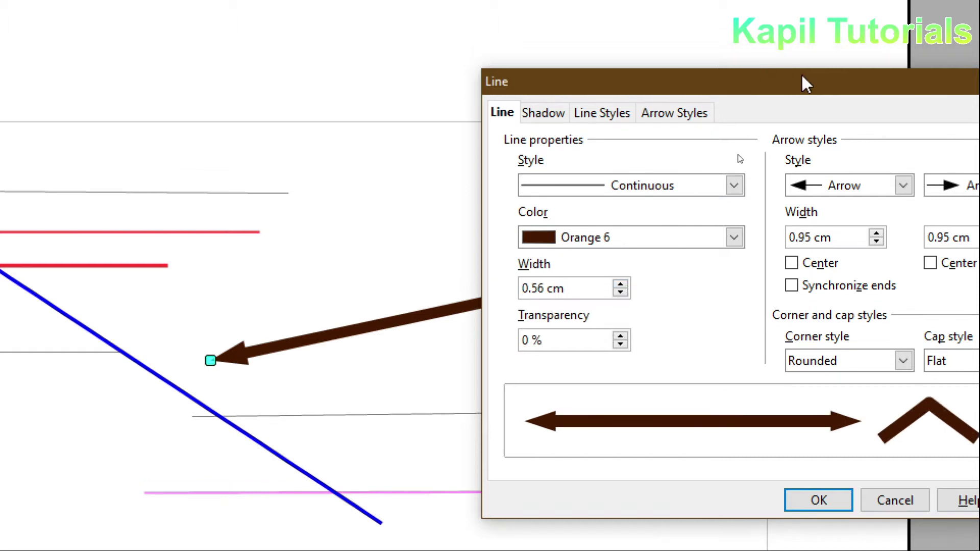
pyautogui.moveTo(816, 66); pyautogui.dragTo(571, 56)
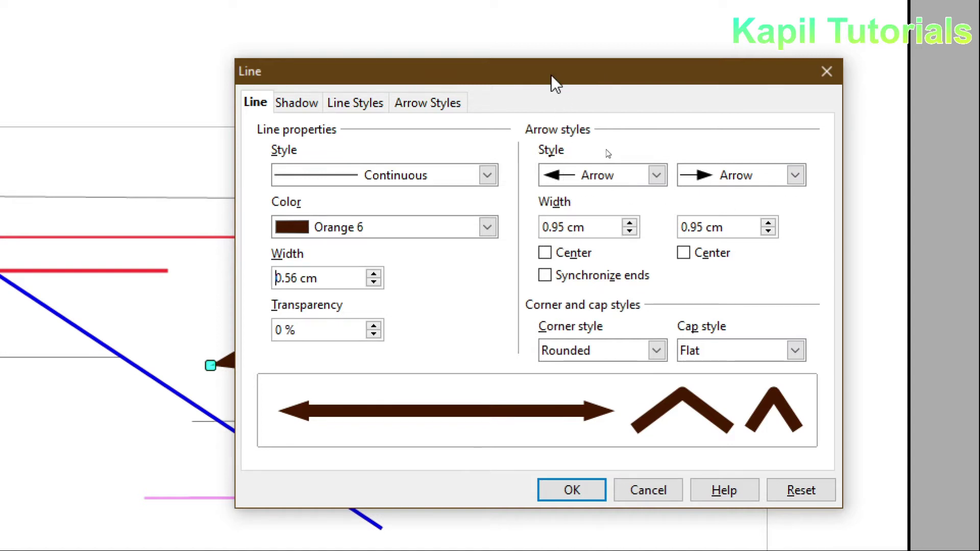
# Step: Try a 1.55 cm wide start arrowhead and a wider end arrowhead on the brown line, and undo the applied line formatting
pyautogui.click(630, 223)
pyautogui.click(630, 223)
pyautogui.click(631, 224)
pyautogui.click(630, 224)
pyautogui.click(631, 224)
pyautogui.click(630, 223)
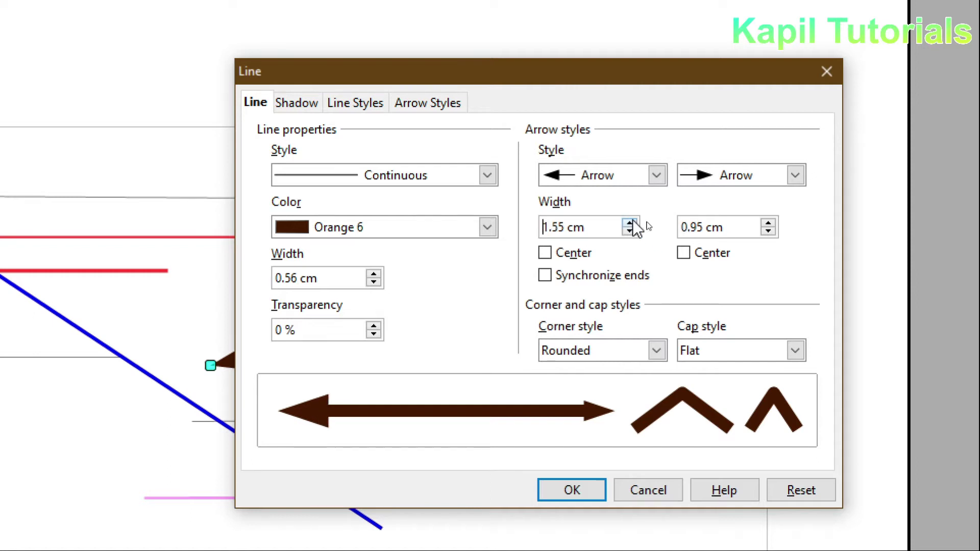
pyautogui.click(768, 223)
pyautogui.click(768, 223)
pyautogui.click(767, 224)
pyautogui.click(768, 224)
pyautogui.click(573, 491)
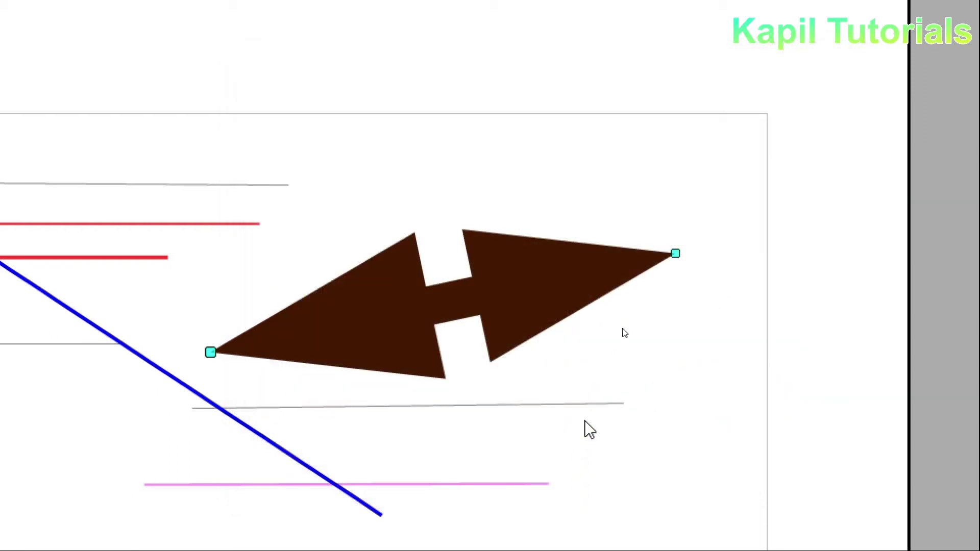
pyautogui.hotkey('ctrl', 'z')
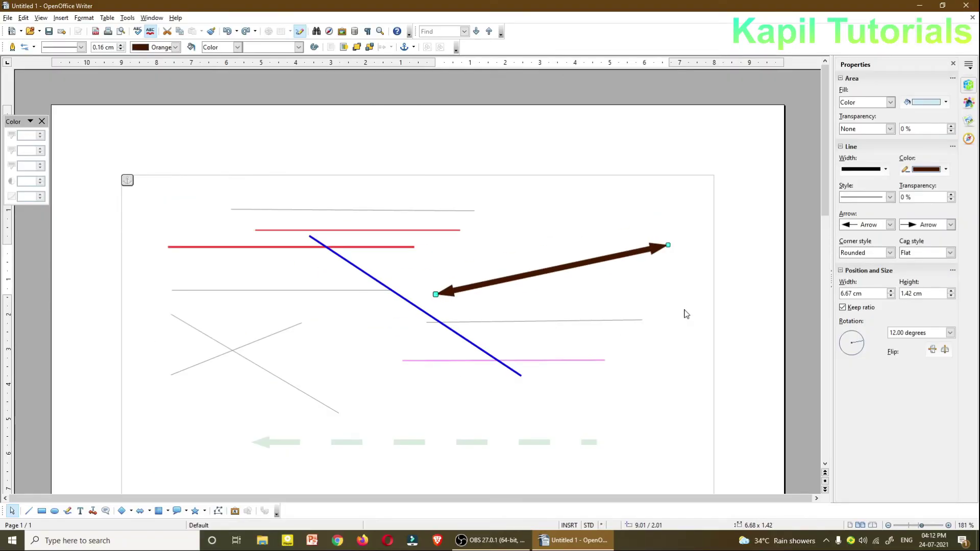
# Step: Move the brown double-arrow line to the upper-left of the page's text area and change both its arrowheads to Circle
pyautogui.moveTo(610, 257); pyautogui.dragTo(443, 302)
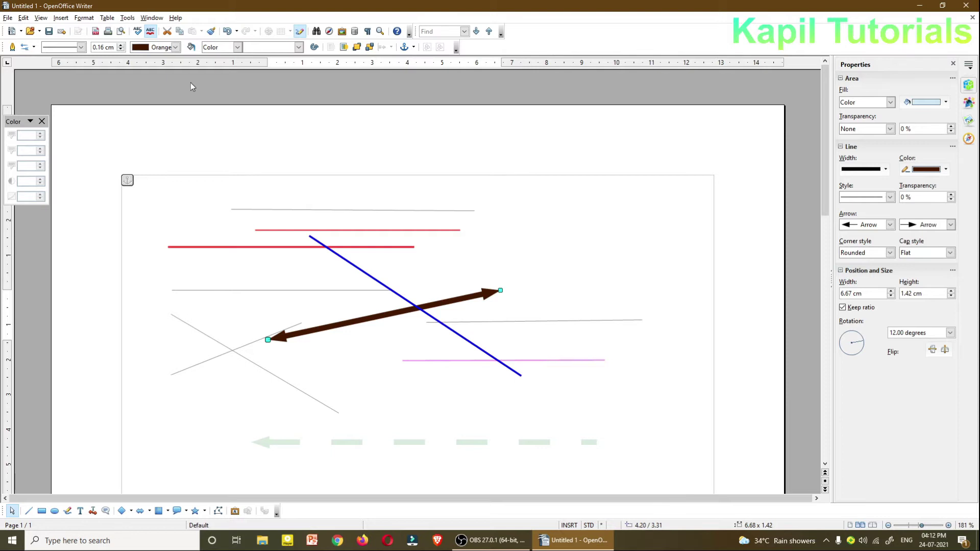
pyautogui.moveTo(425, 305); pyautogui.dragTo(326, 207)
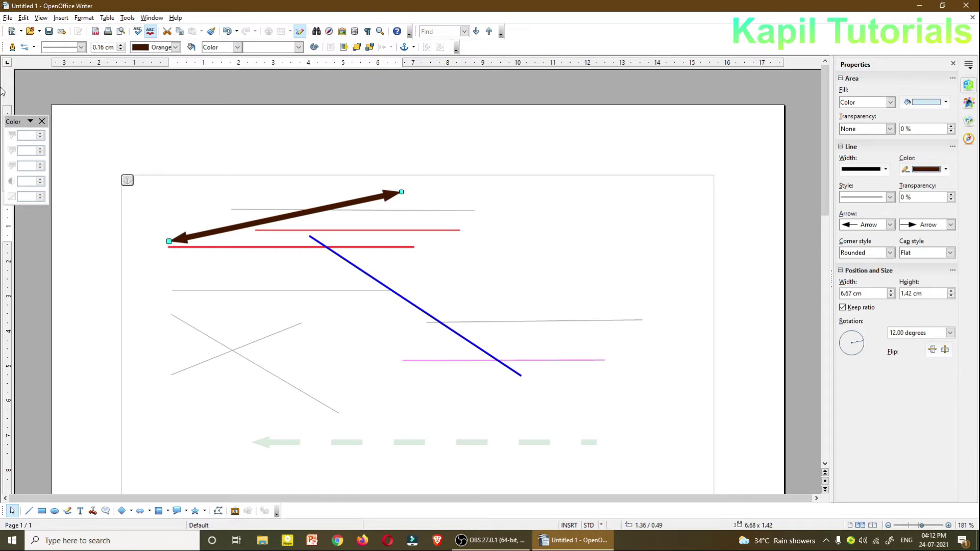
pyautogui.click(26, 47)
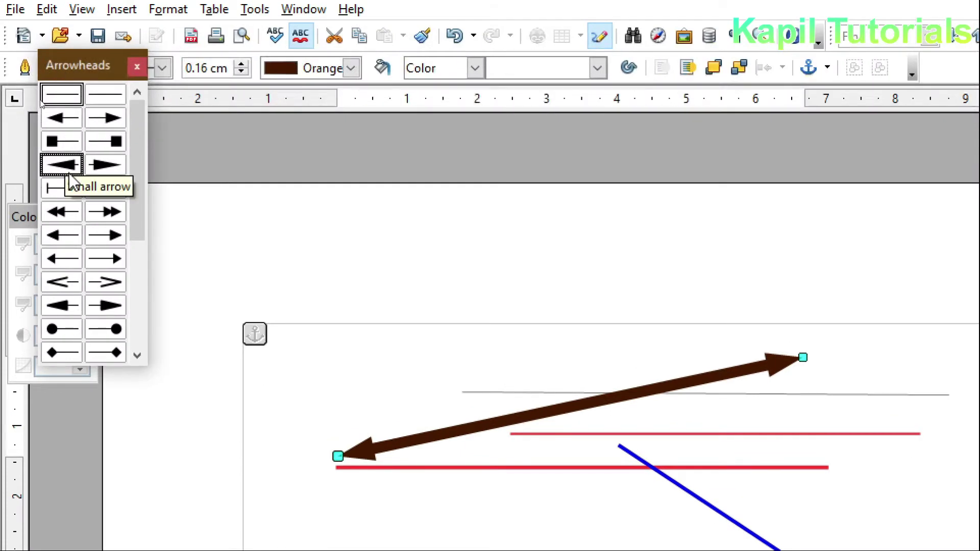
pyautogui.click(111, 329)
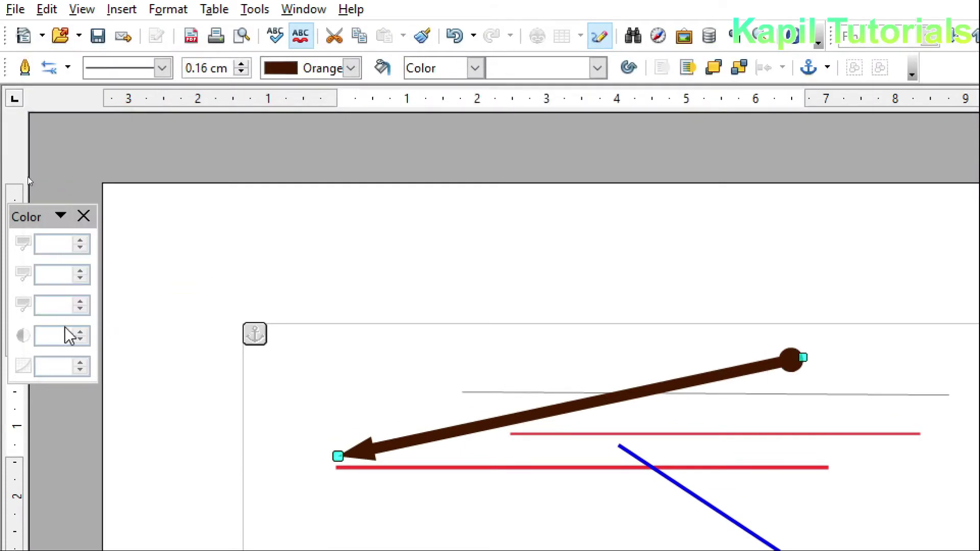
pyautogui.click(50, 67)
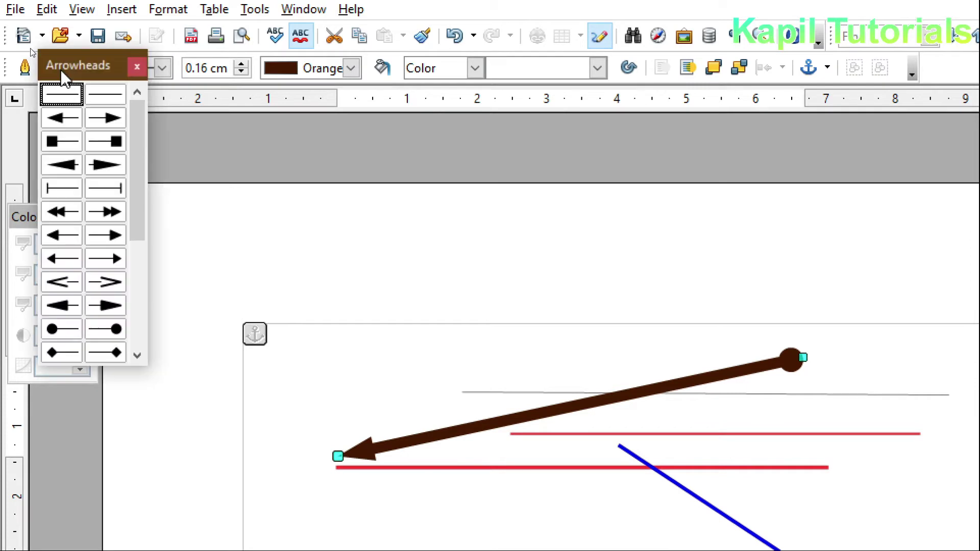
pyautogui.click(56, 329)
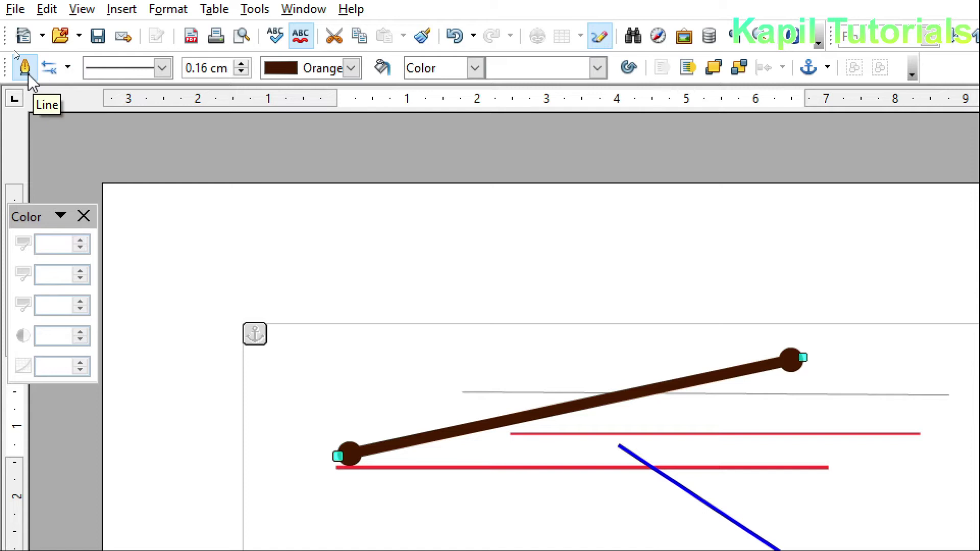
# Step: Set the width of the brown line with circle ends to 0.26 cm
pyautogui.click(162, 68)
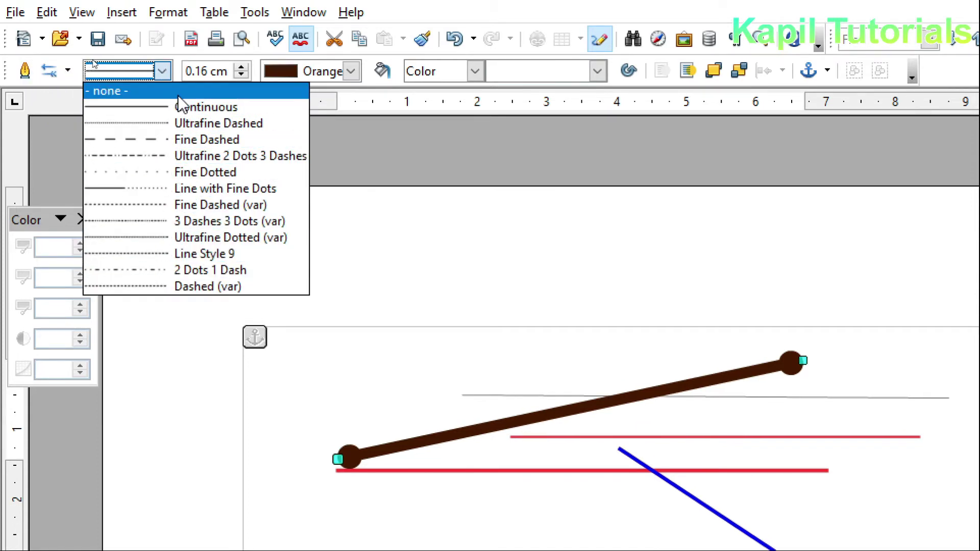
pyautogui.click(239, 69)
pyautogui.click(241, 71)
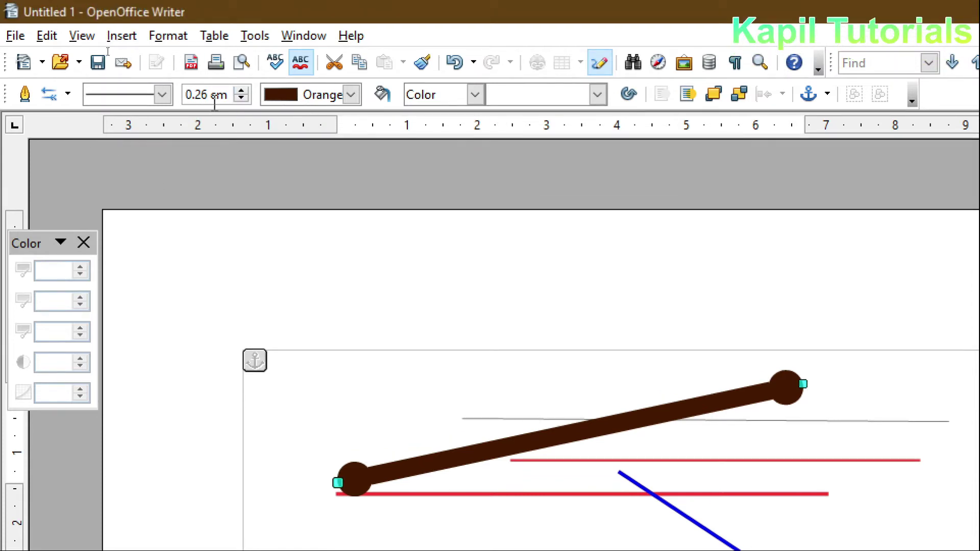
# Step: Hide the Drawing Object Properties toolbar, show it again, and check its entry among the available toolbars
pyautogui.click(82, 36)
pyautogui.moveTo(113, 118)
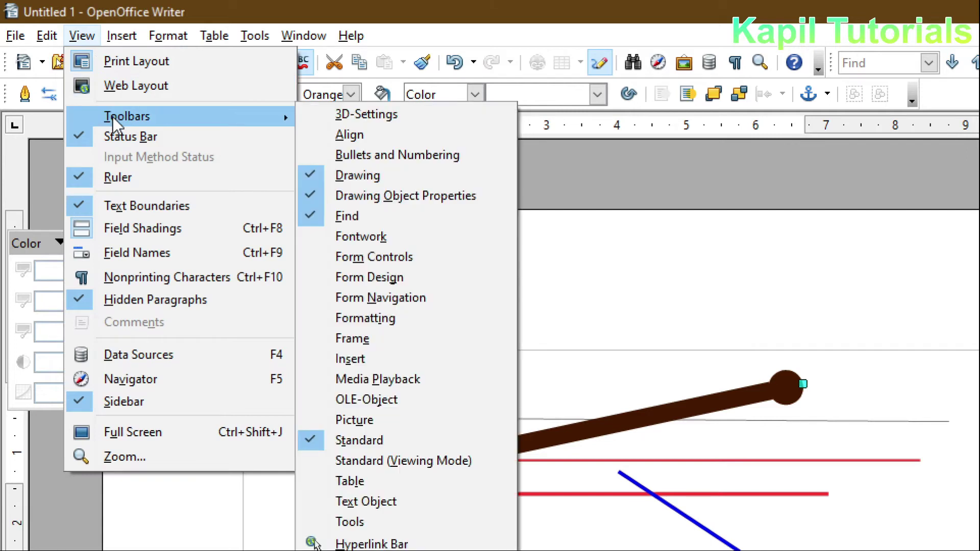
pyautogui.click(387, 195)
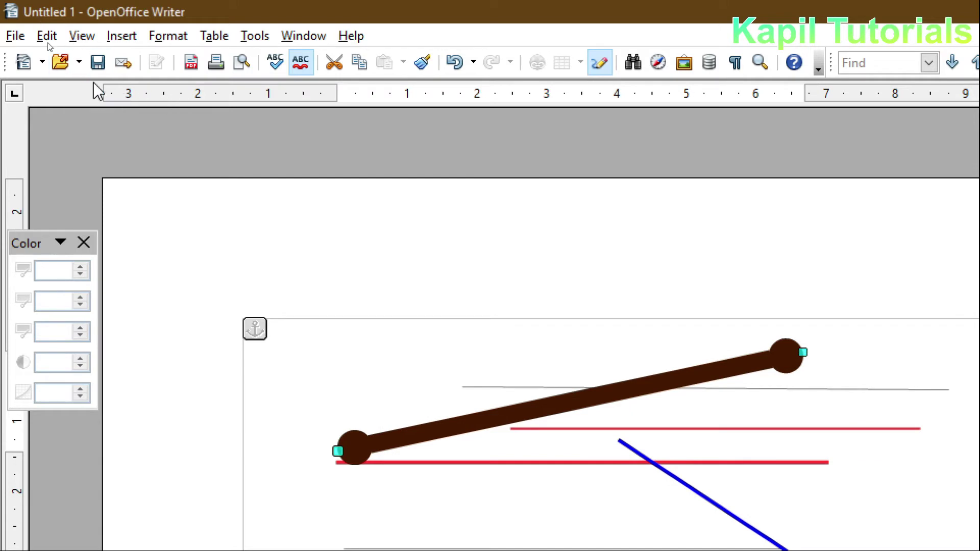
pyautogui.click(82, 36)
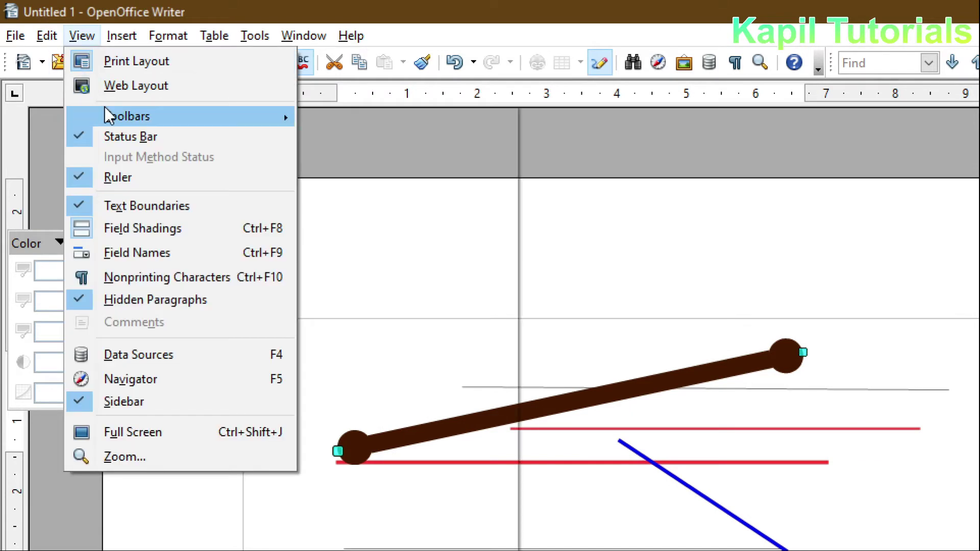
pyautogui.moveTo(108, 118)
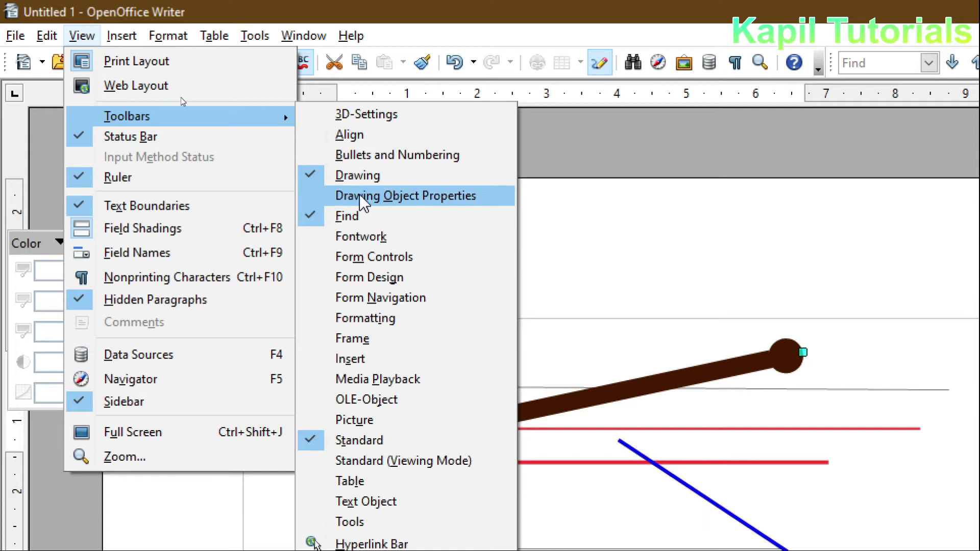
pyautogui.click(369, 202)
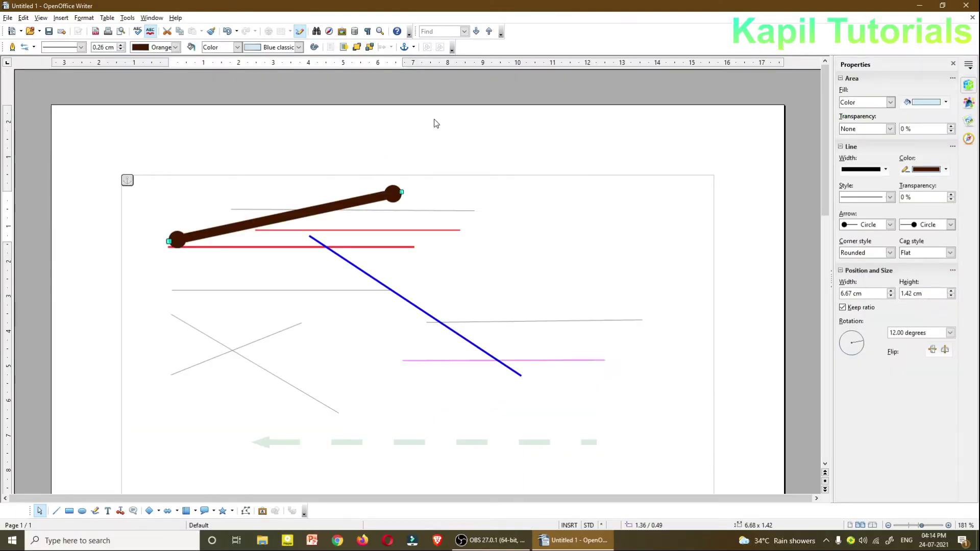
pyautogui.click(41, 17)
pyautogui.moveTo(59, 60)
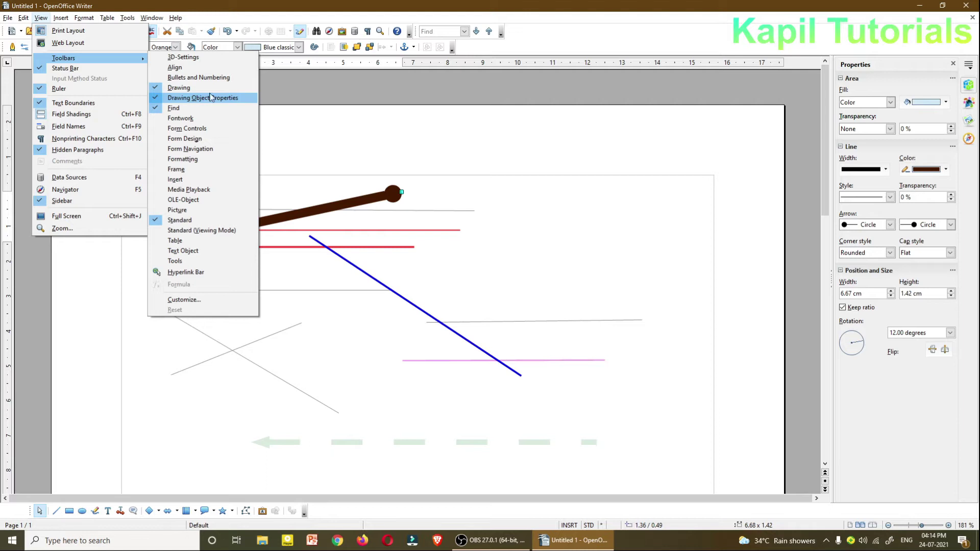
pyautogui.click(518, 162)
# Step: Nudge the brown line slightly right and enable point editing for it, placing the Edit Points toolbar near the page's upper-left corner
pyautogui.moveTo(315, 212)
pyautogui.mouseDown()
pyautogui.moveTo(333, 210)
pyautogui.moveTo(320, 215)
pyautogui.mouseUp()
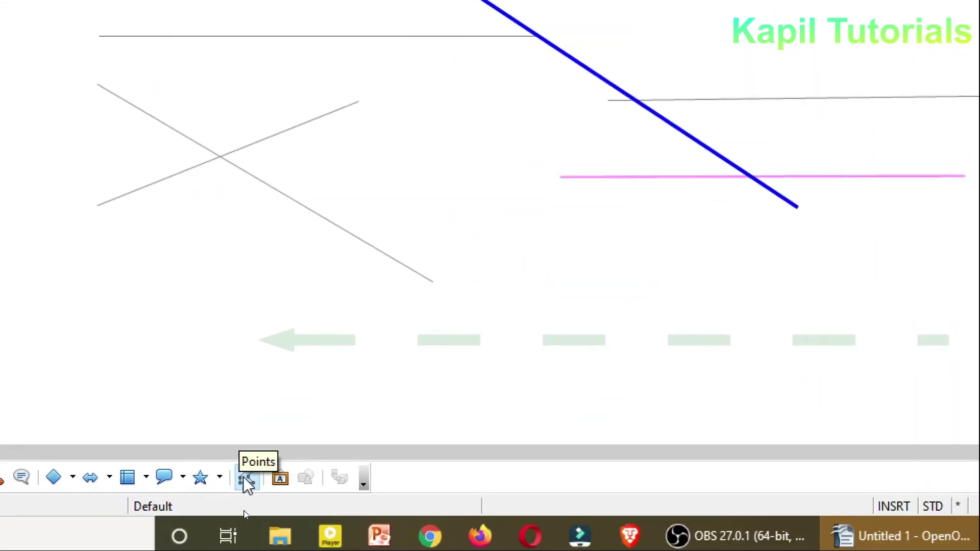
pyautogui.click(247, 483)
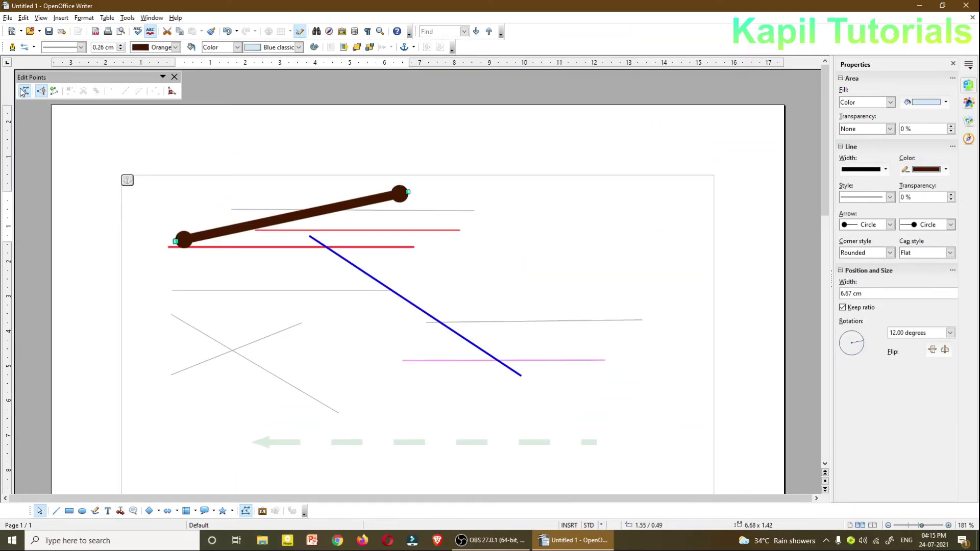
pyautogui.moveTo(31, 80); pyautogui.dragTo(107, 134)
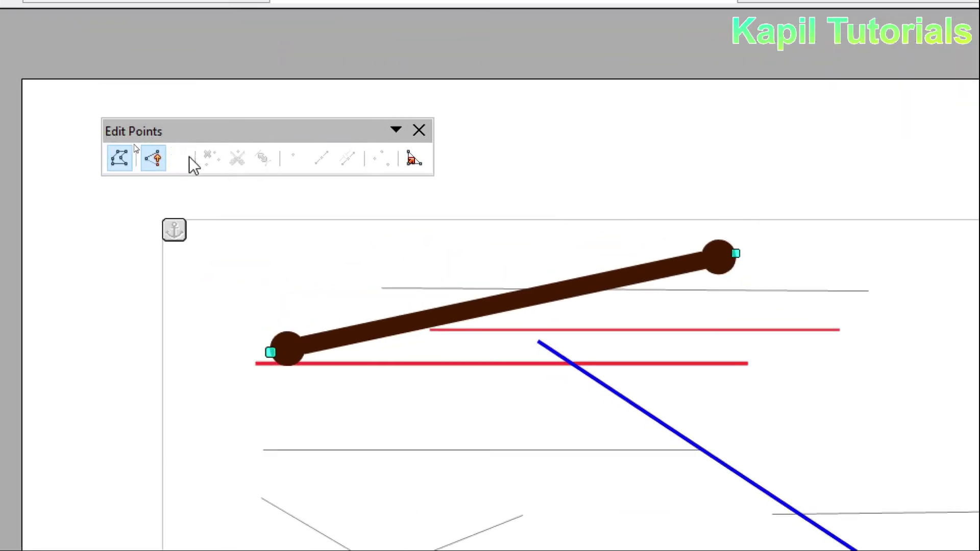
pyautogui.moveTo(174, 131); pyautogui.dragTo(122, 109)
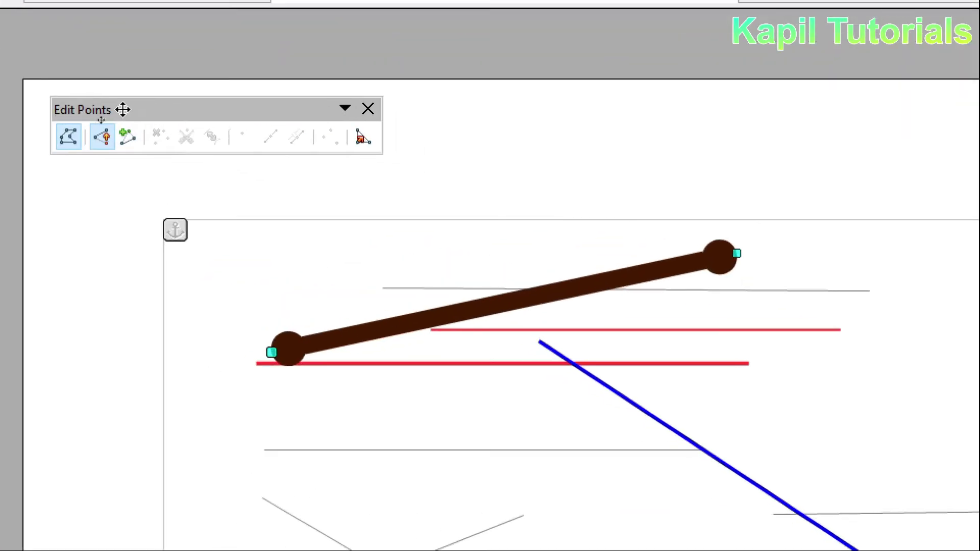
# Step: Insert two points on the brown line, pulling the middle one down and the one on the left half up to form a zigzag
pyautogui.click(130, 142)
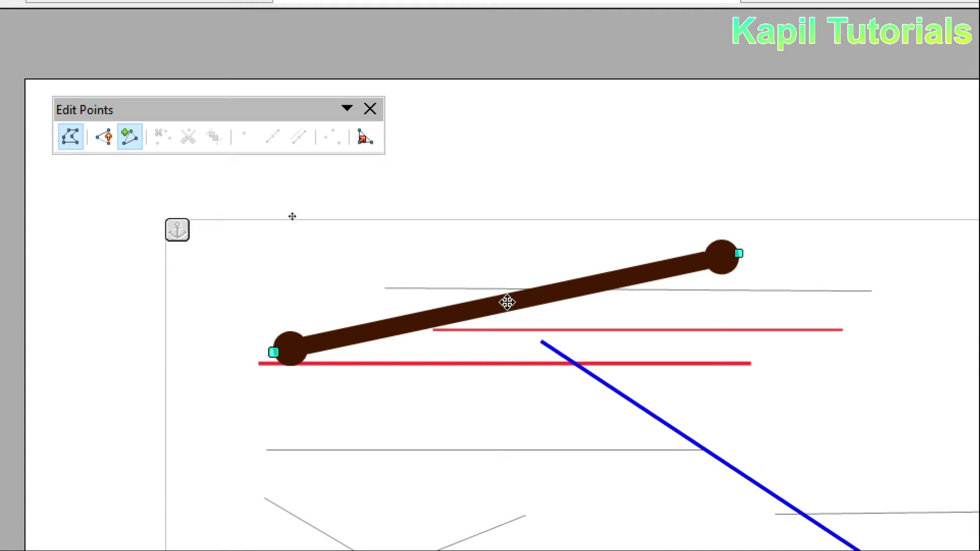
pyautogui.moveTo(505, 302); pyautogui.dragTo(549, 424)
pyautogui.moveTo(434, 400); pyautogui.dragTo(434, 303)
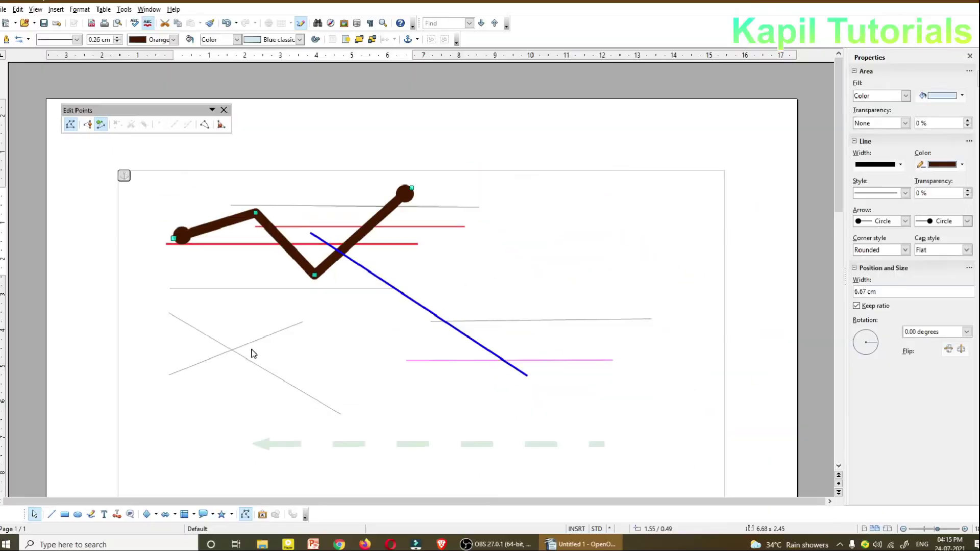
# Step: Finish editing the points of the brown zigzag line and move the line across to the page's upper-right area
pyautogui.click(245, 514)
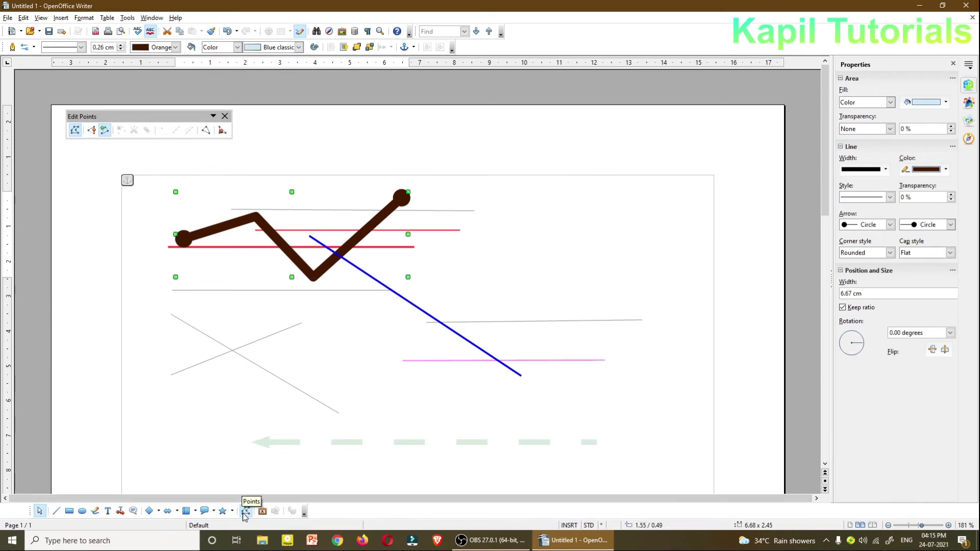
pyautogui.click(309, 371)
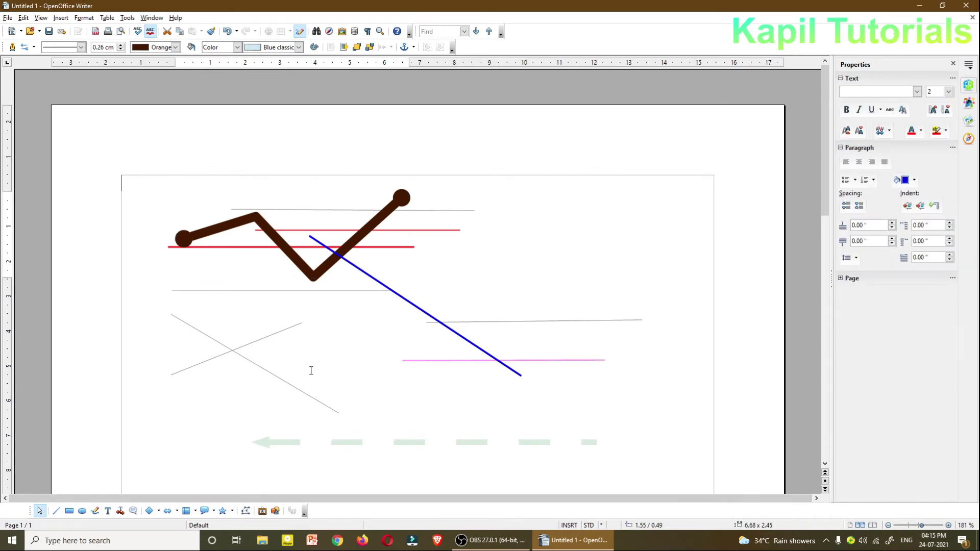
pyautogui.click(303, 269)
pyautogui.moveTo(303, 269); pyautogui.dragTo(581, 243)
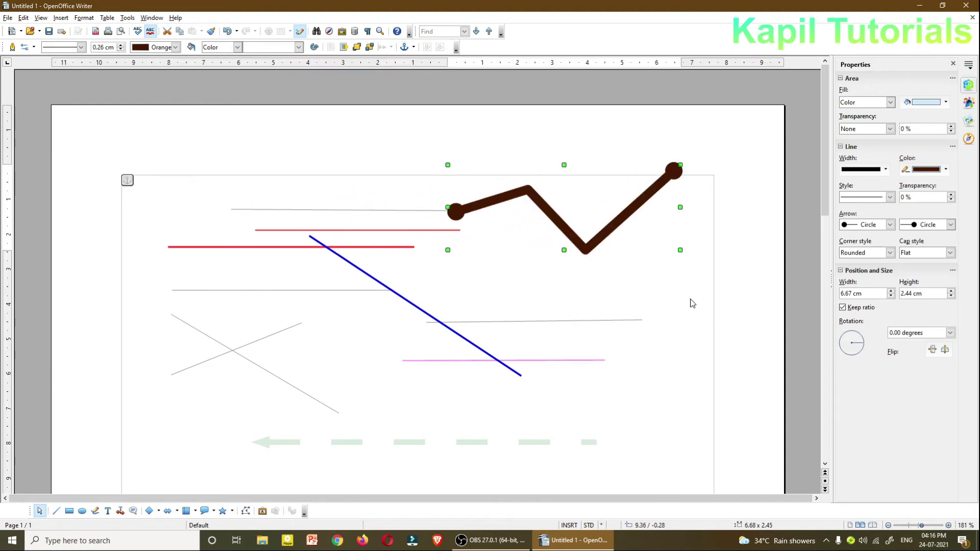
pyautogui.moveTo(620, 218)
pyautogui.mouseDown()
pyautogui.moveTo(614, 225)
pyautogui.moveTo(627, 220)
pyautogui.mouseUp()
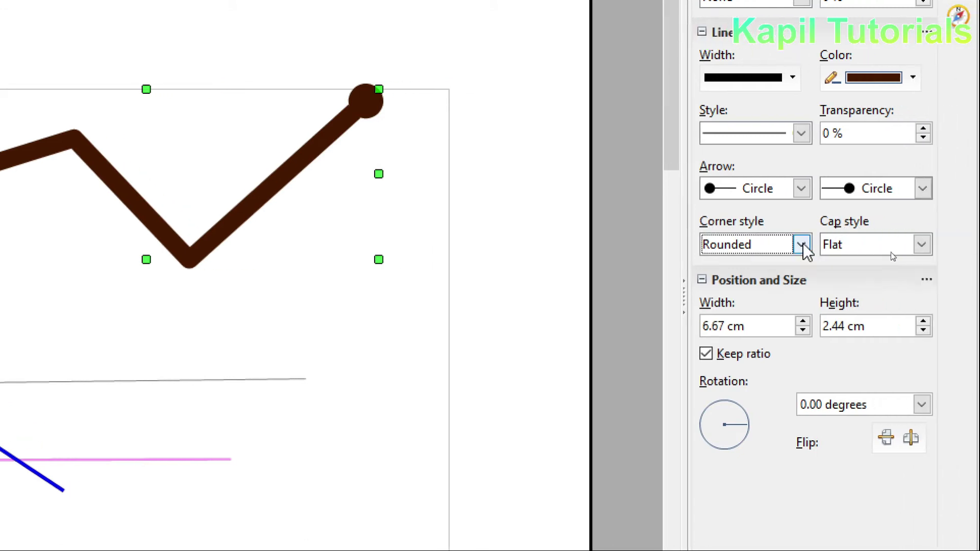
# Step: Try the Beveled and none corner styles on the brown zigzag line and return it to Rounded
pyautogui.click(809, 244)
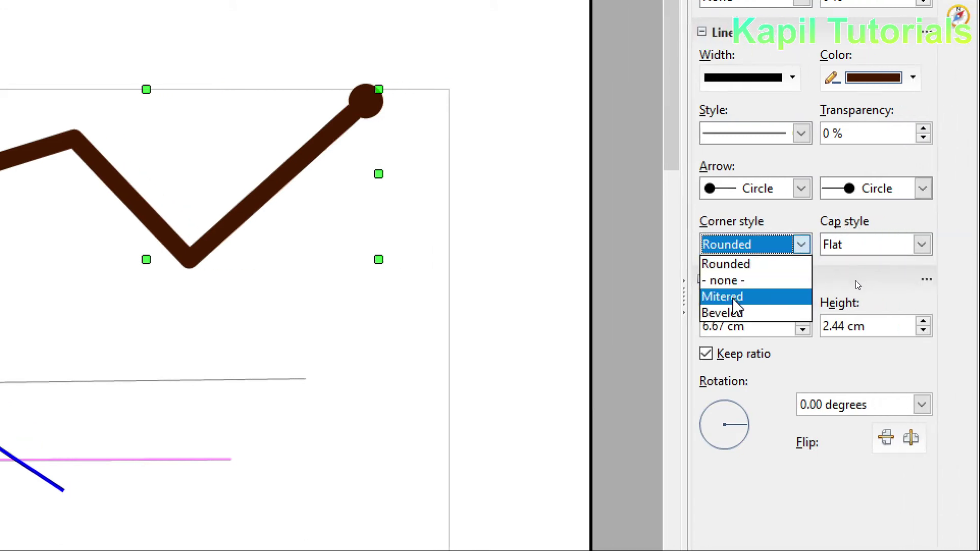
pyautogui.click(734, 313)
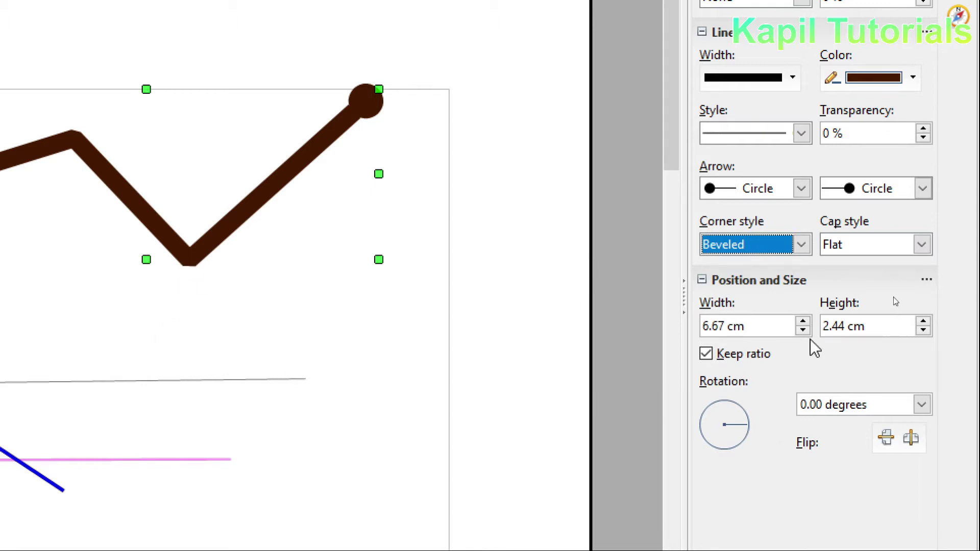
pyautogui.click(801, 245)
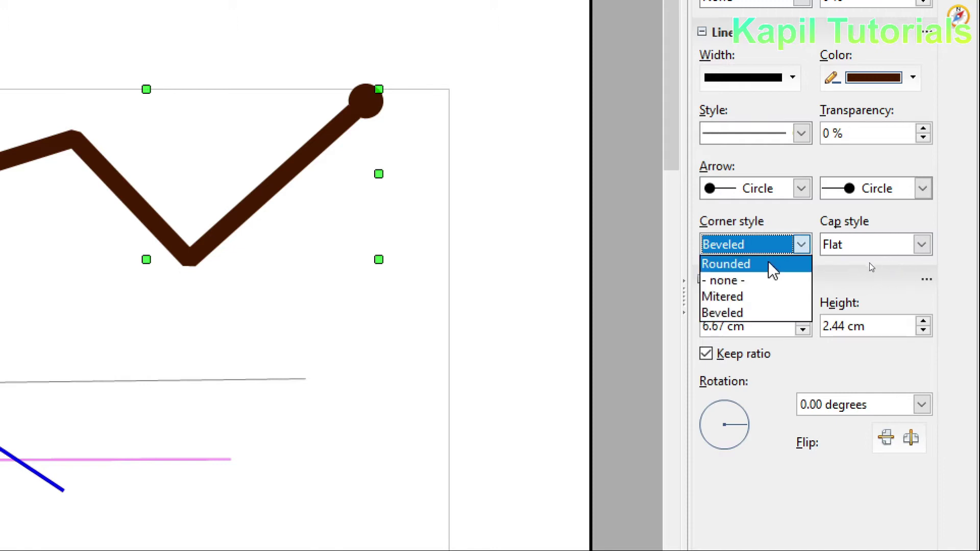
pyautogui.click(742, 281)
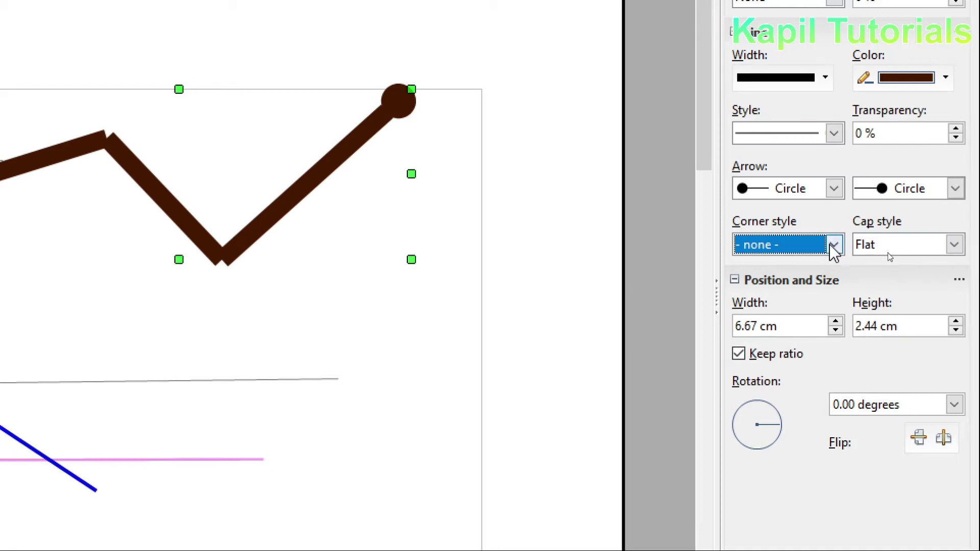
pyautogui.click(830, 246)
pyautogui.click(766, 263)
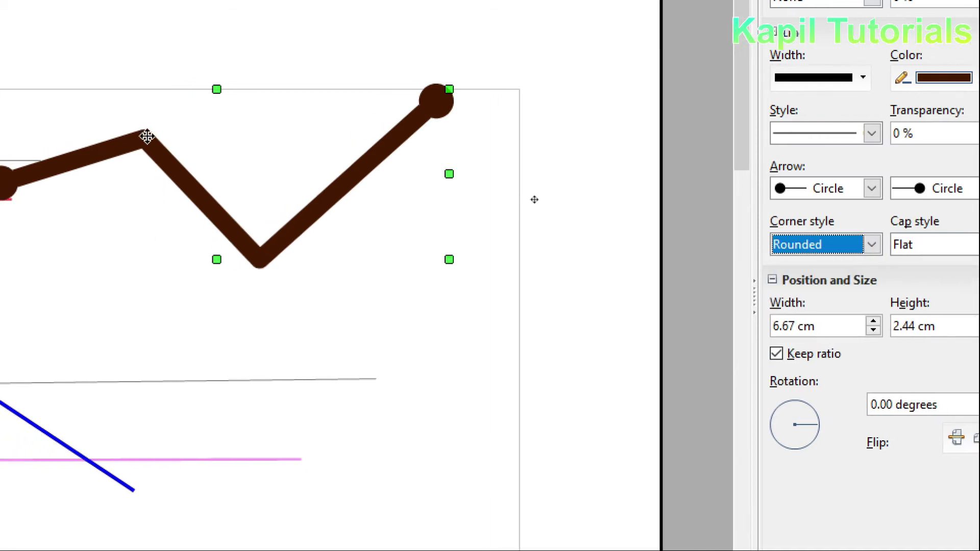
# Step: Try the Round cap style on the brown zigzag line and return it to Flat
pyautogui.click(896, 247)
pyautogui.click(866, 280)
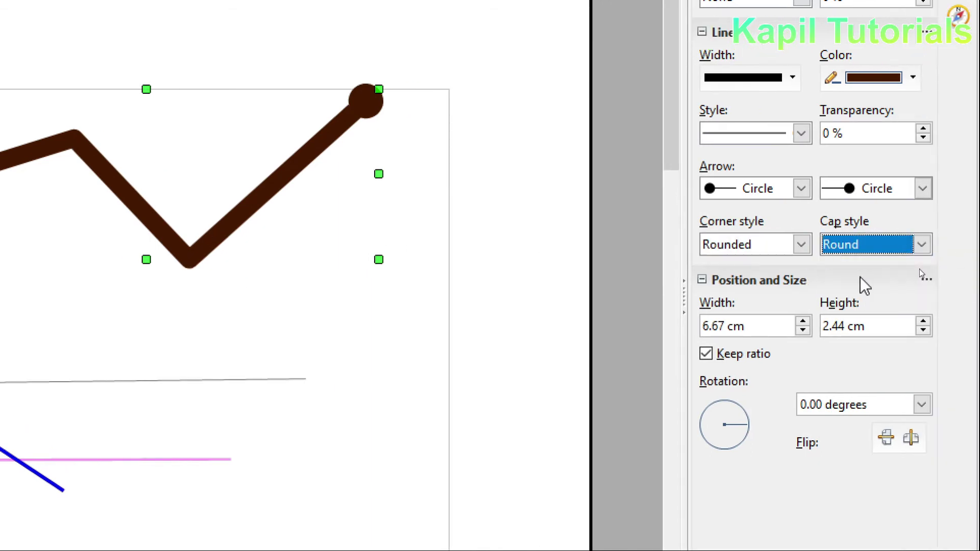
pyautogui.click(882, 245)
pyautogui.click(860, 264)
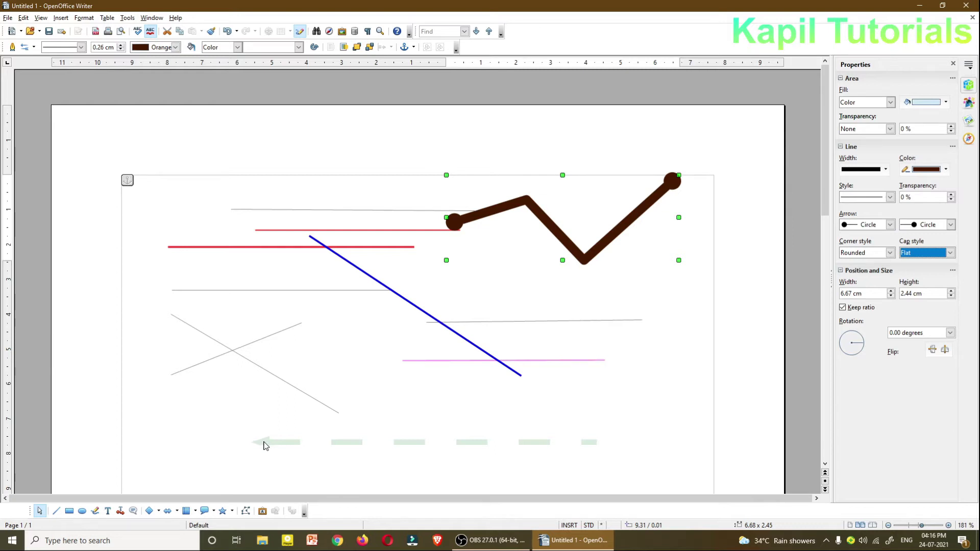
# Step: Shift the zigzag line slightly left, raise its upper middle point a little in point editing, and leave point editing
pyautogui.moveTo(594, 248); pyautogui.dragTo(568, 256)
pyautogui.click(246, 512)
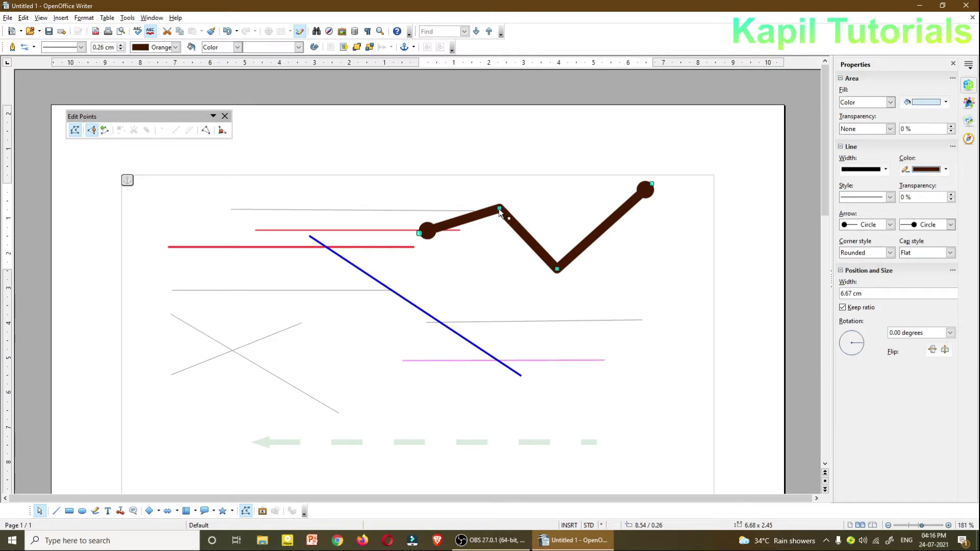
pyautogui.moveTo(500, 209)
pyautogui.mouseDown()
pyautogui.moveTo(495, 227)
pyautogui.moveTo(505, 179)
pyautogui.moveTo(501, 218)
pyautogui.moveTo(501, 200)
pyautogui.mouseUp()
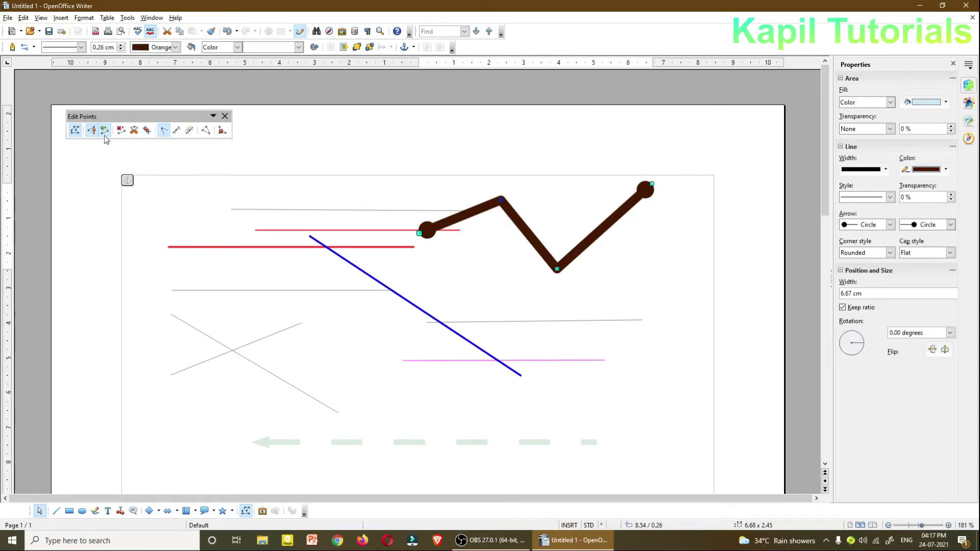
pyautogui.click(245, 512)
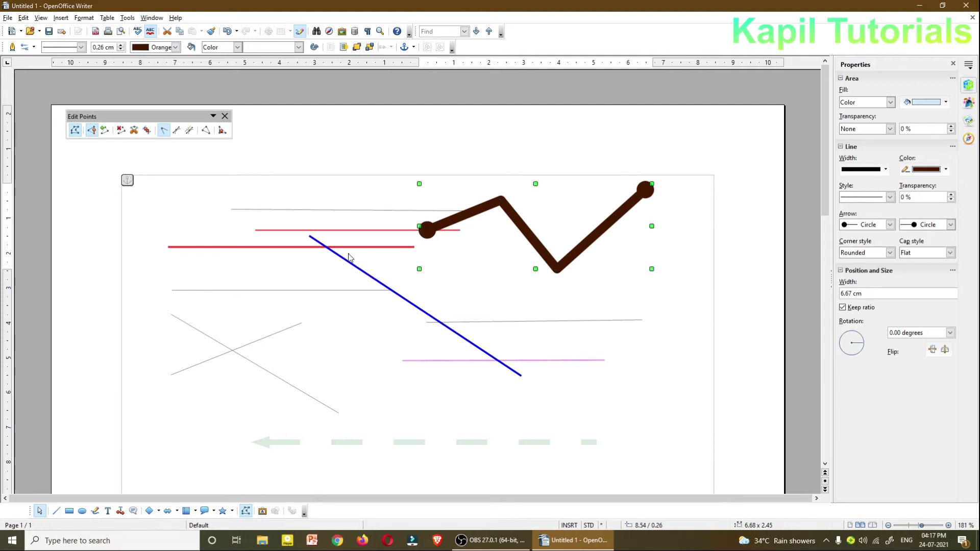
pyautogui.click(332, 282)
# Step: Move the whole brown zigzag line left and slightly up, toward the page's top centre
pyautogui.click(499, 208)
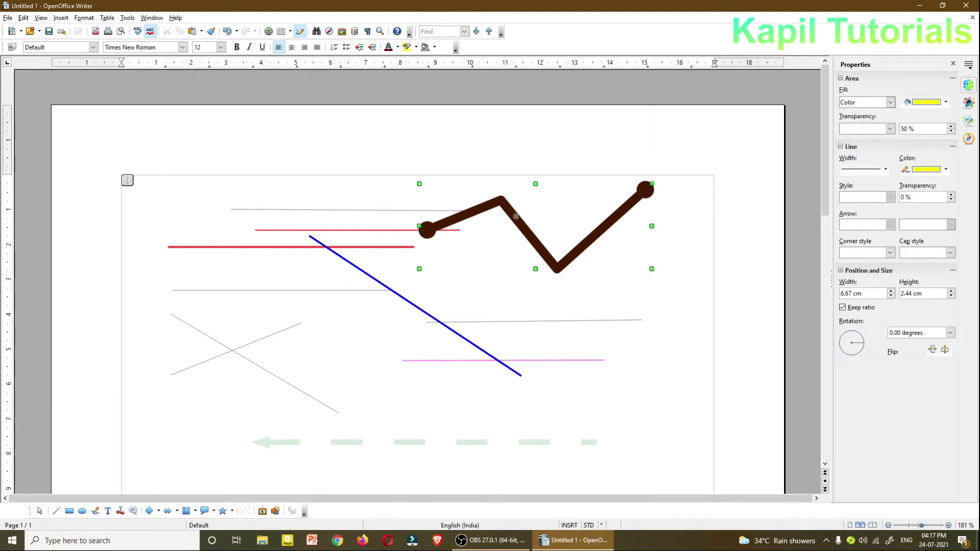
pyautogui.moveTo(499, 208); pyautogui.dragTo(457, 194)
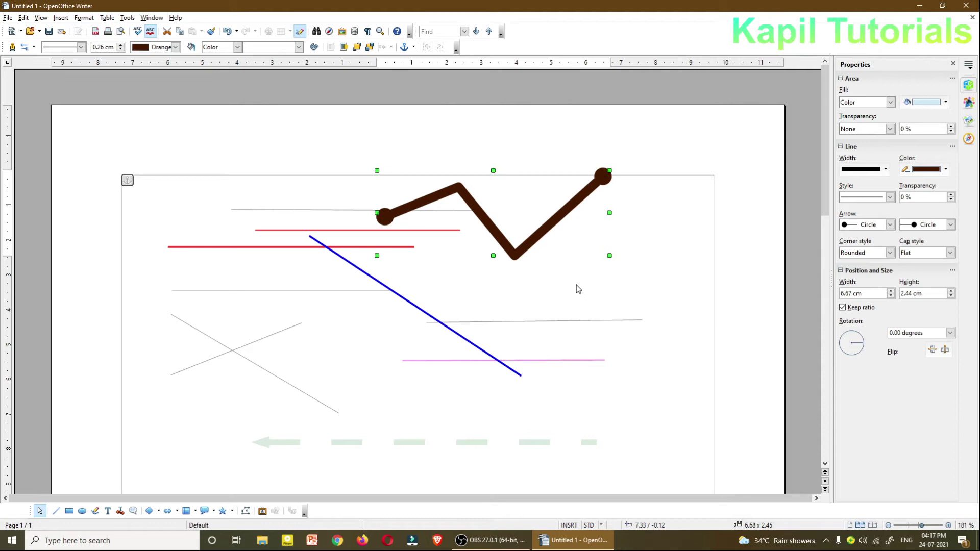
pyautogui.moveTo(543, 227); pyautogui.dragTo(515, 215)
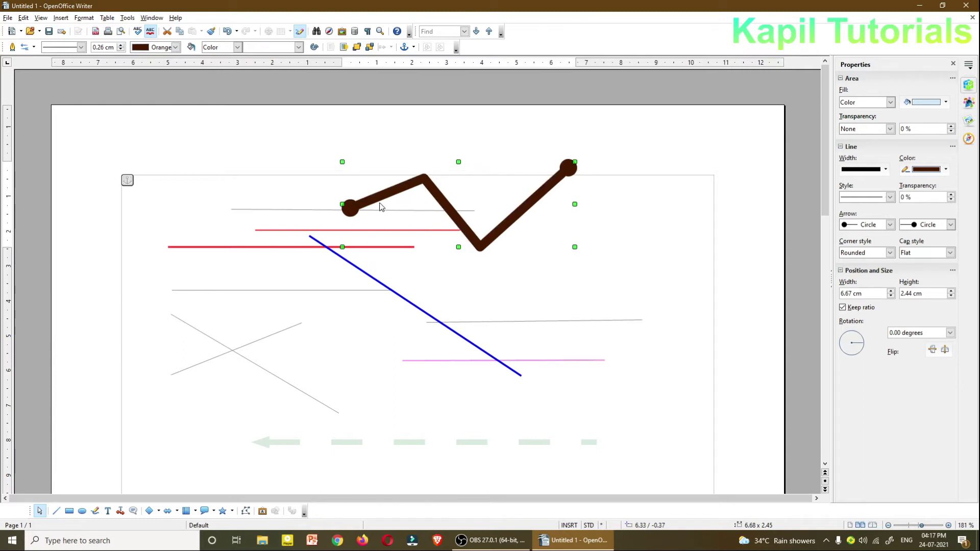
# Step: Delete the brown zigzag line, the blue diagonal line and the two red horizontal lines
pyautogui.press('Delete')
pyautogui.click(357, 266)
pyautogui.press('Delete')
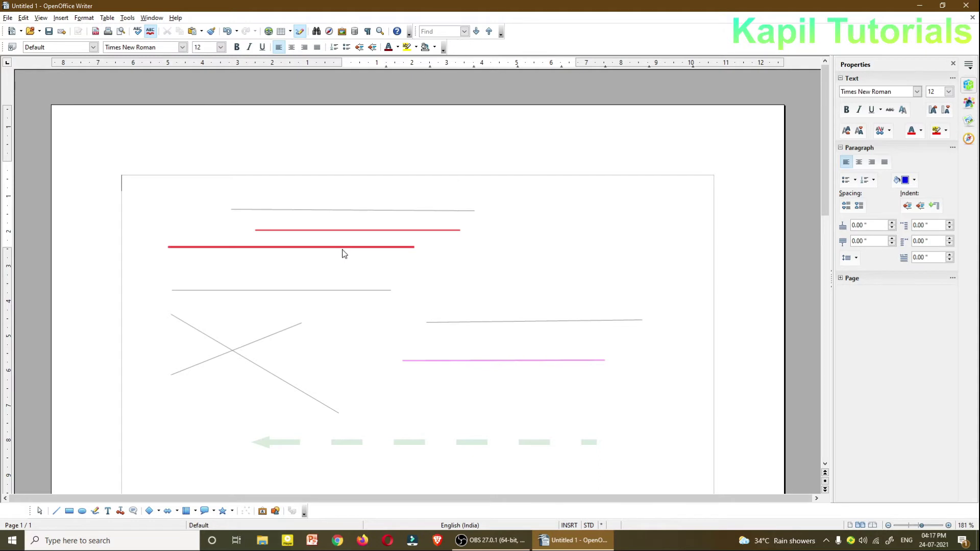
pyautogui.click(343, 248)
pyautogui.press('Delete')
pyautogui.click(343, 230)
pyautogui.press('Delete')
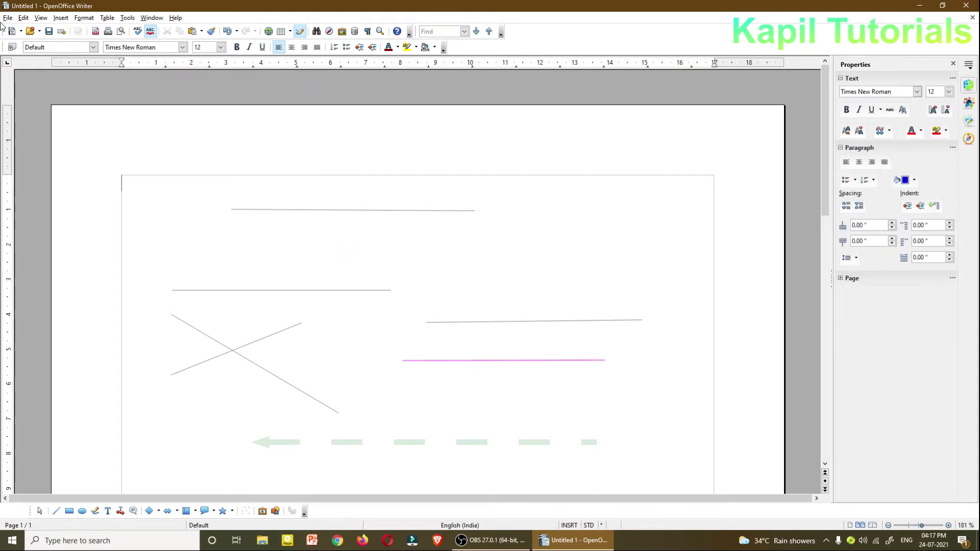
# Step: Create a new blank text document
pyautogui.click(8, 18)
pyautogui.moveTo(26, 30)
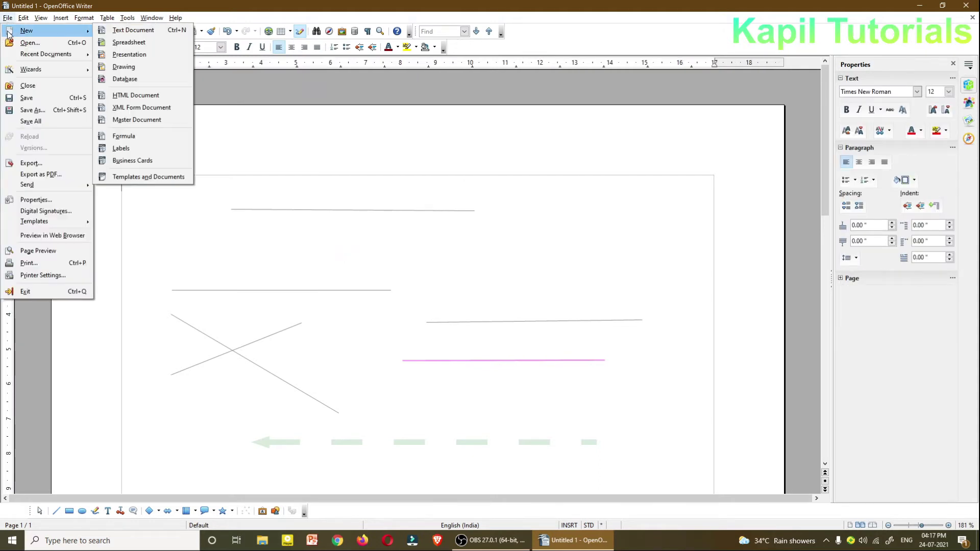
pyautogui.click(144, 34)
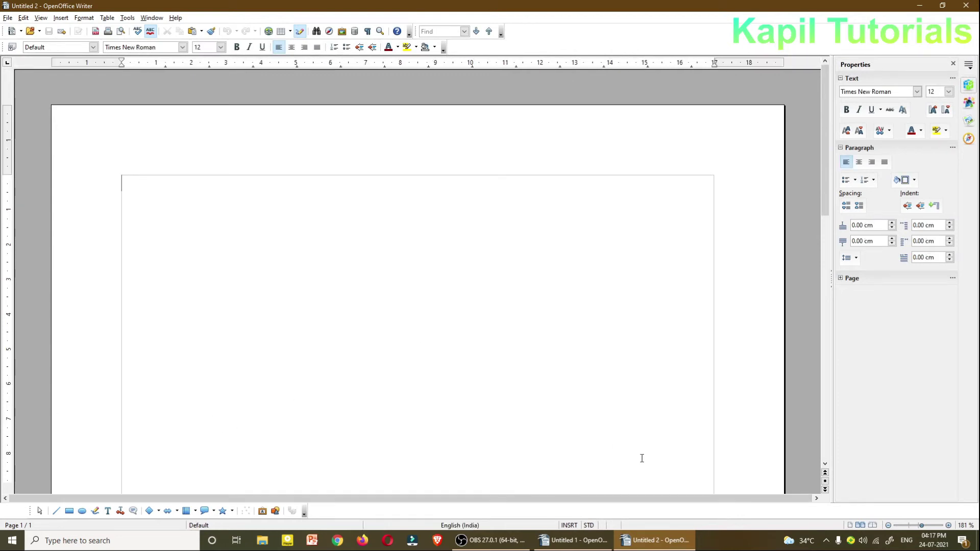
# Step: Draw a rectangle about 2.24 × 2.31 cm in the page's upper-left area and fill it with the color Pink 3
pyautogui.click(70, 512)
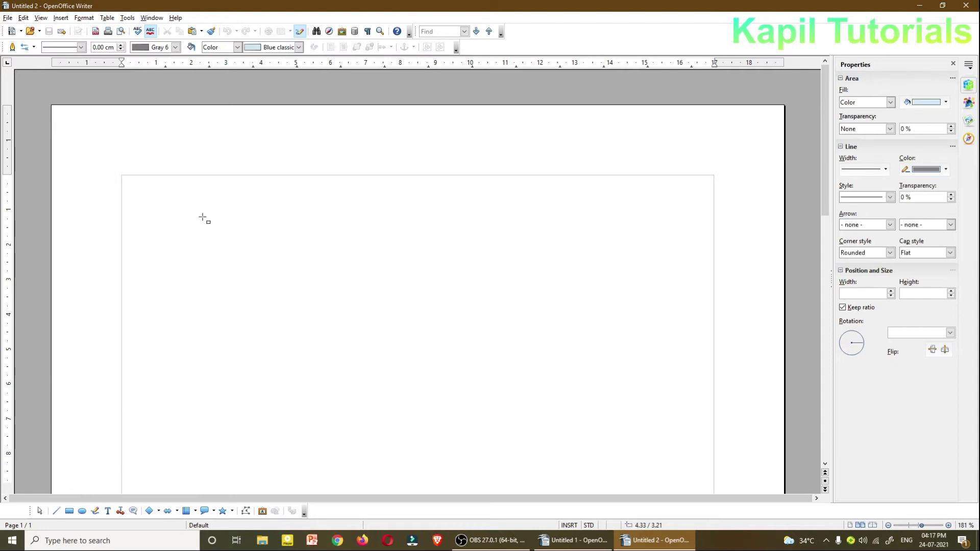
pyautogui.moveTo(194, 215); pyautogui.dragTo(271, 294)
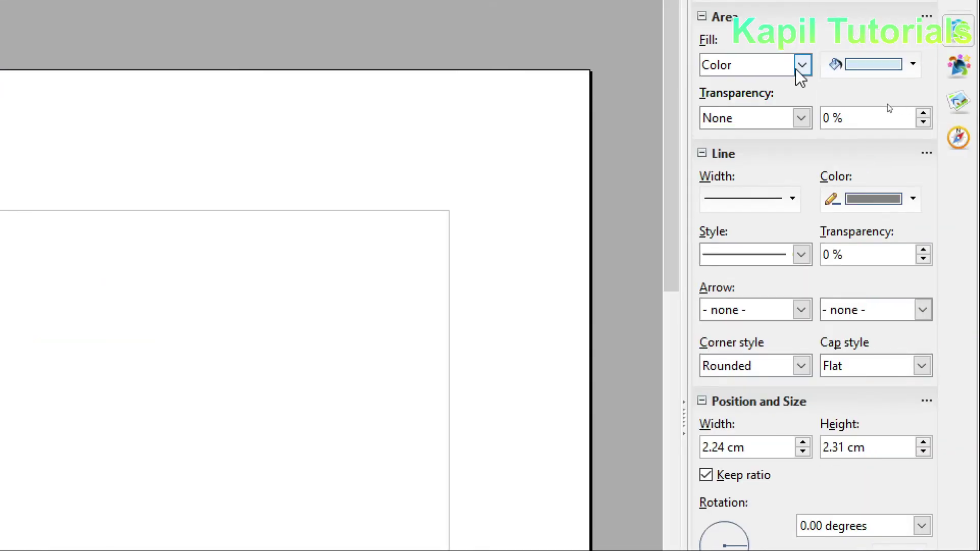
pyautogui.click(890, 103)
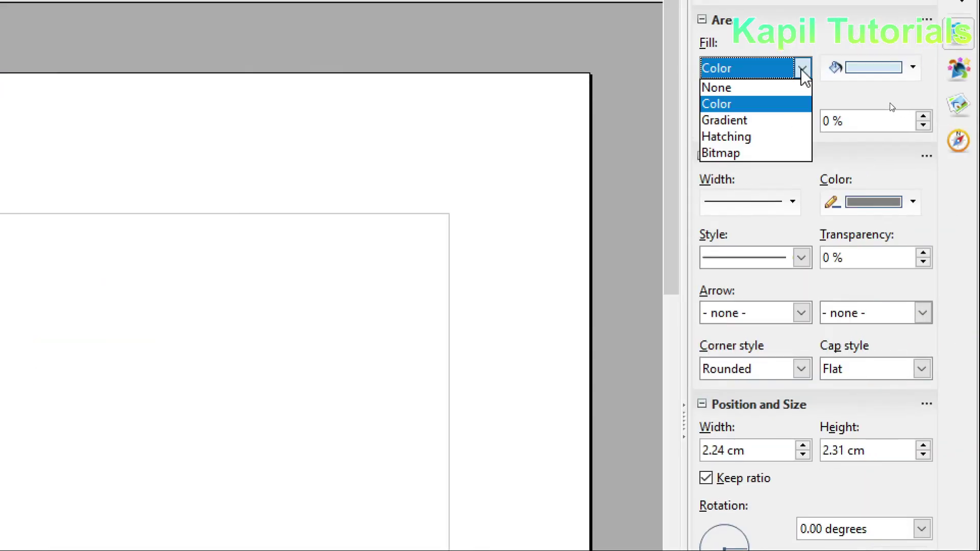
pyautogui.click(738, 104)
pyautogui.click(888, 74)
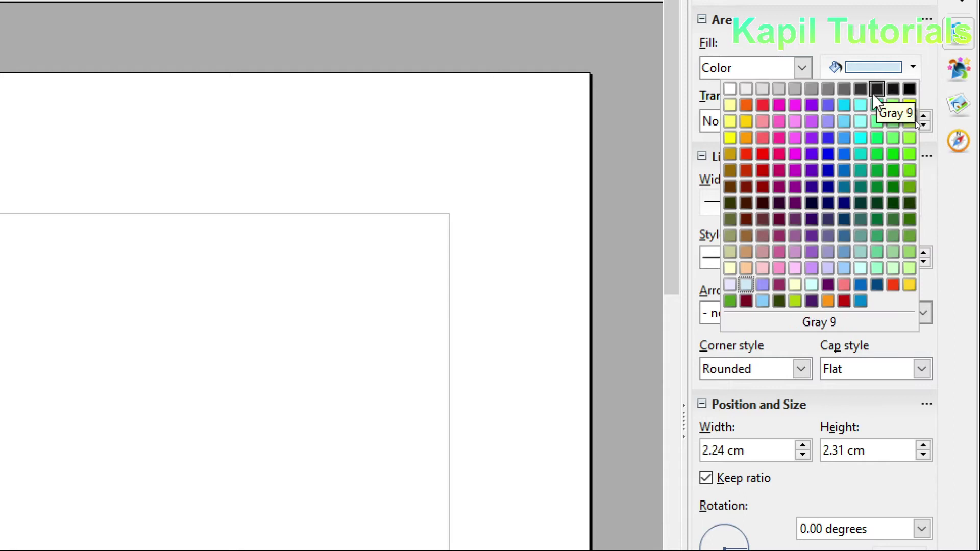
pyautogui.click(778, 138)
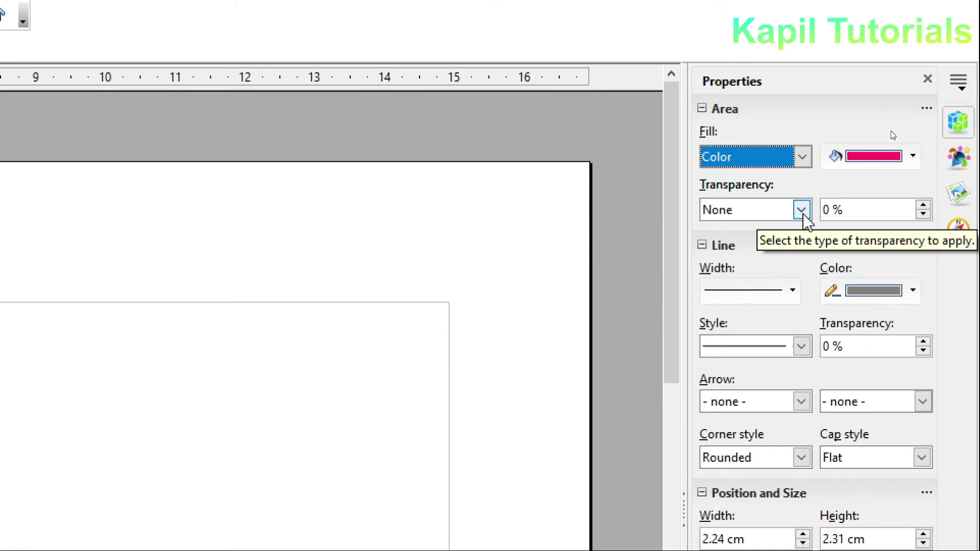
# Step: Try Solid fill transparency at 50 % on the pink rectangle and return it to None
pyautogui.click(801, 210)
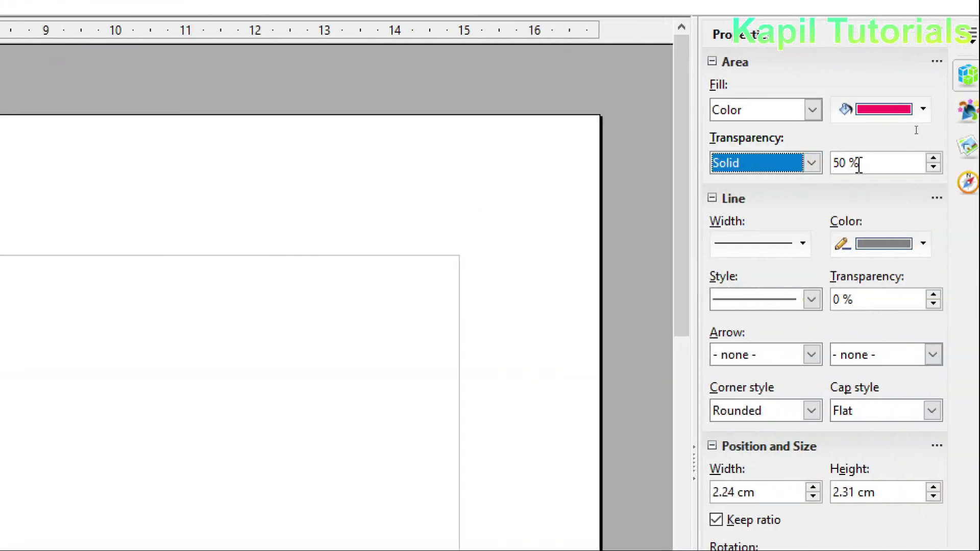
pyautogui.click(804, 164)
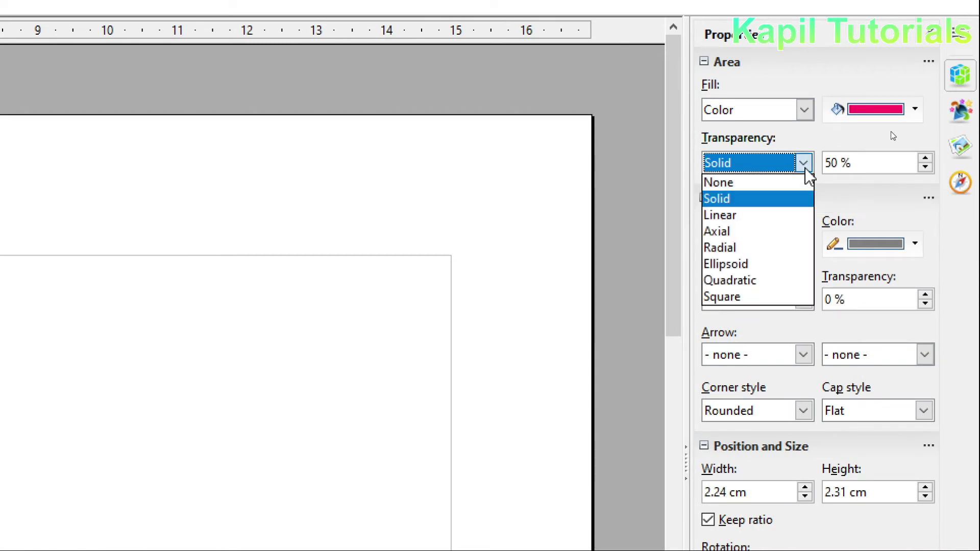
pyautogui.click(763, 187)
# Step: Give the pink rectangle a 1.0 pt outline in Blue 2 and move it toward the page's upper centre
pyautogui.click(794, 244)
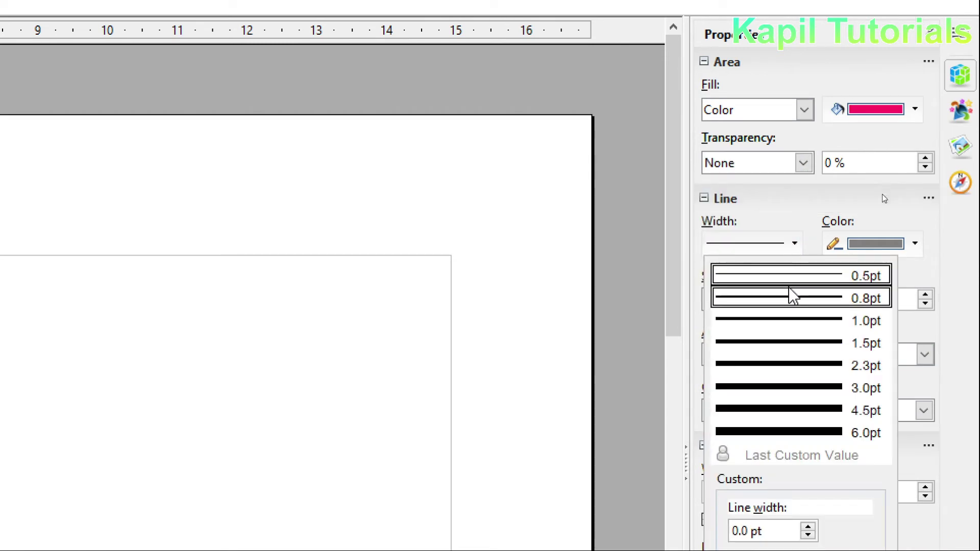
pyautogui.click(785, 321)
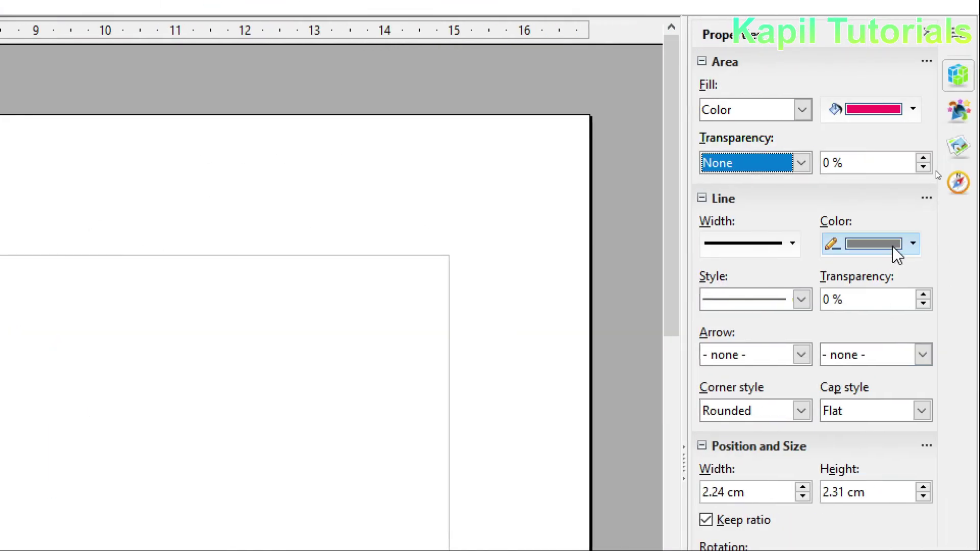
pyautogui.click(894, 248)
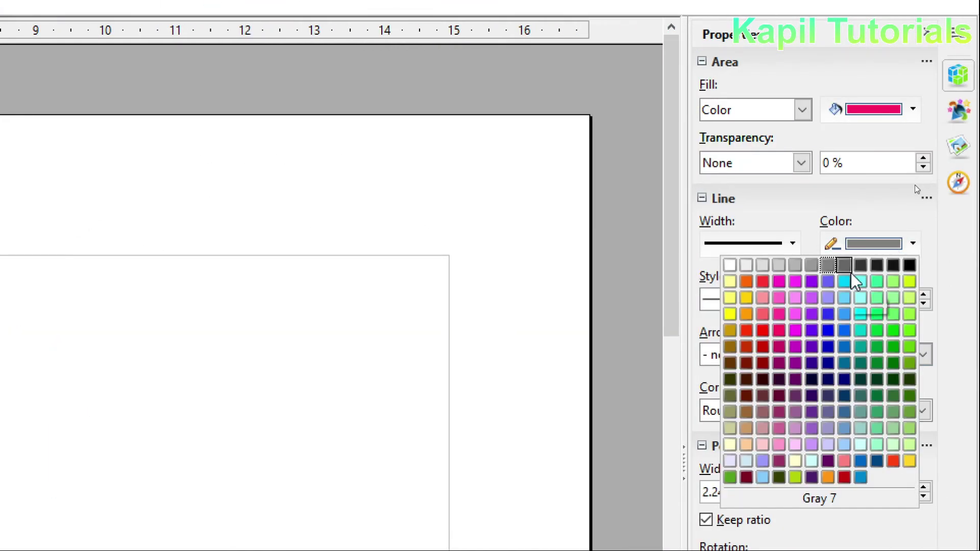
pyautogui.click(827, 314)
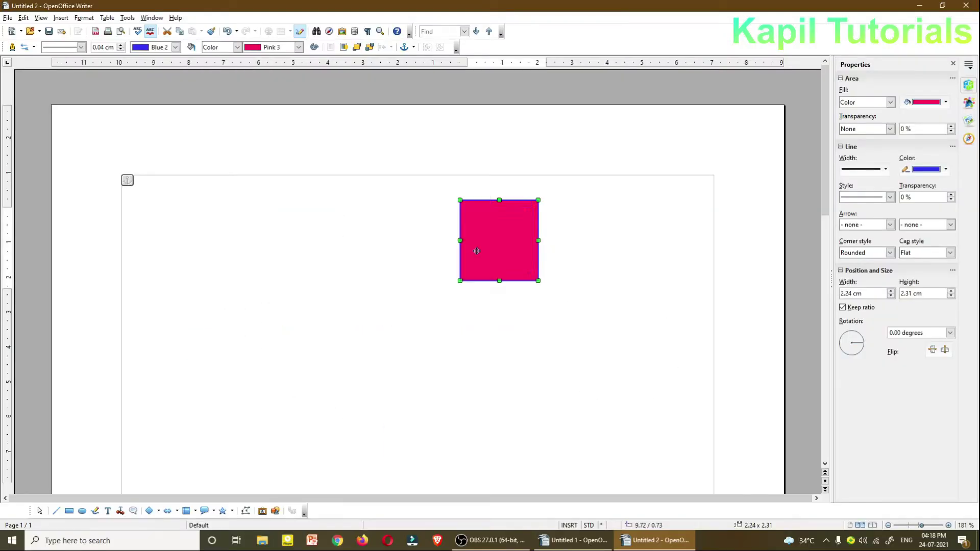
pyautogui.moveTo(481, 248); pyautogui.dragTo(474, 255)
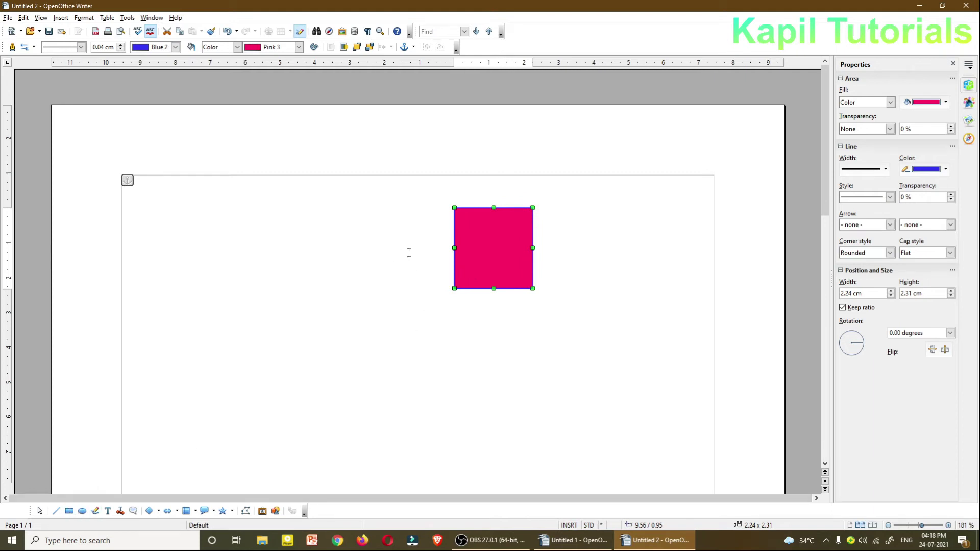
# Step: Draw a second rectangle overlapping the pink one's left edge, adjusting its size to about 3.51 × 1.49 cm and its position
pyautogui.click(69, 512)
pyautogui.moveTo(343, 242); pyautogui.dragTo(466, 269)
pyautogui.click(481, 342)
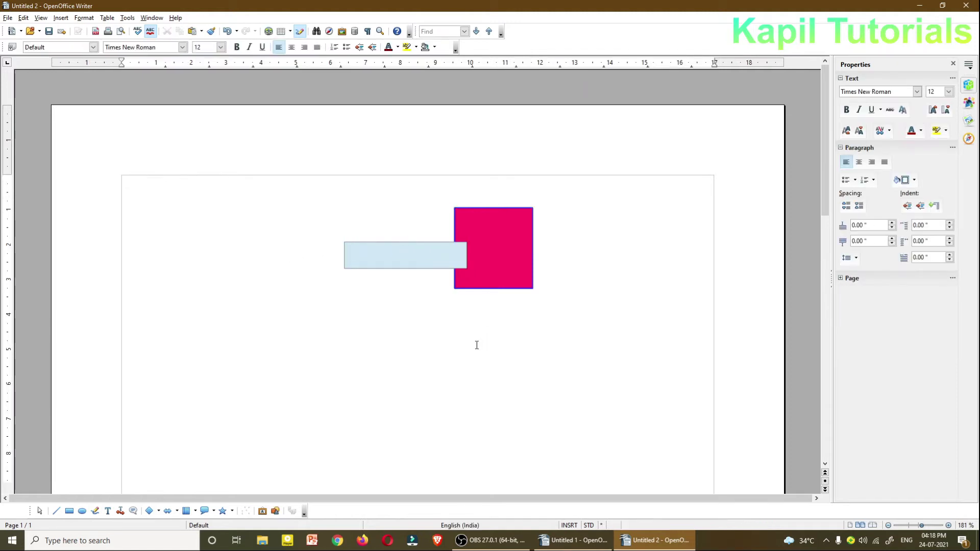
pyautogui.click(411, 258)
pyautogui.moveTo(403, 260)
pyautogui.mouseDown()
pyautogui.moveTo(415, 253)
pyautogui.moveTo(407, 288)
pyautogui.moveTo(416, 251)
pyautogui.mouseUp()
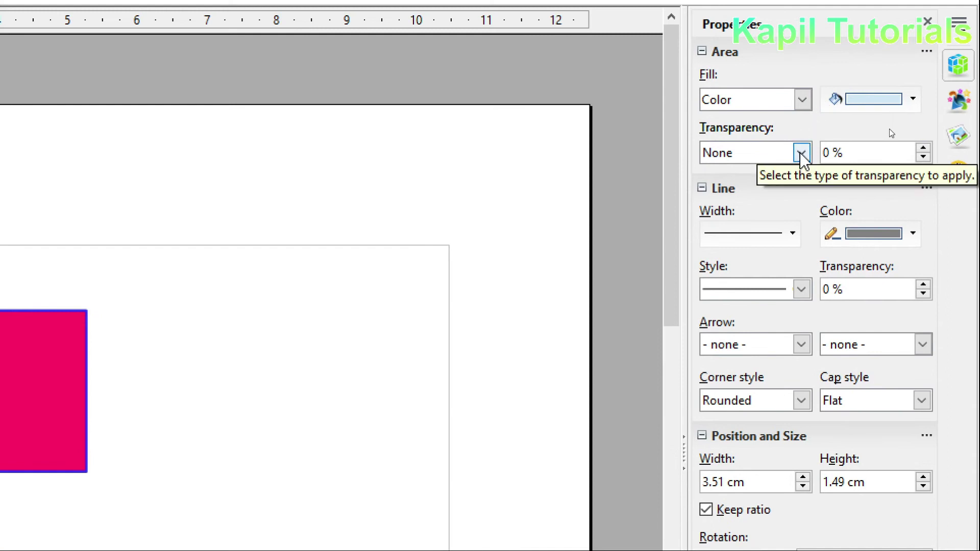
# Step: Try Solid fill transparency on the light-blue rectangle, raising it to 100 % and lowering it again, and return it to None
pyautogui.click(801, 153)
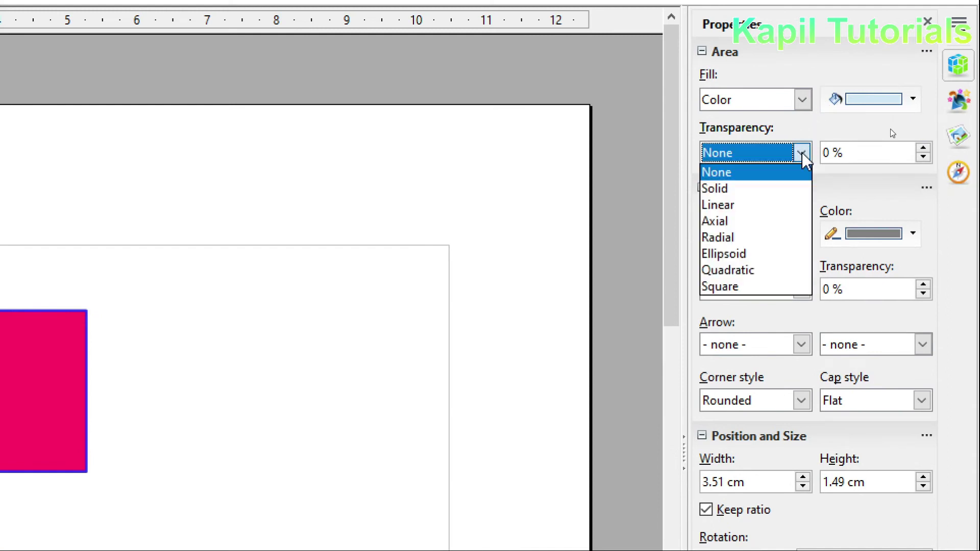
pyautogui.click(727, 190)
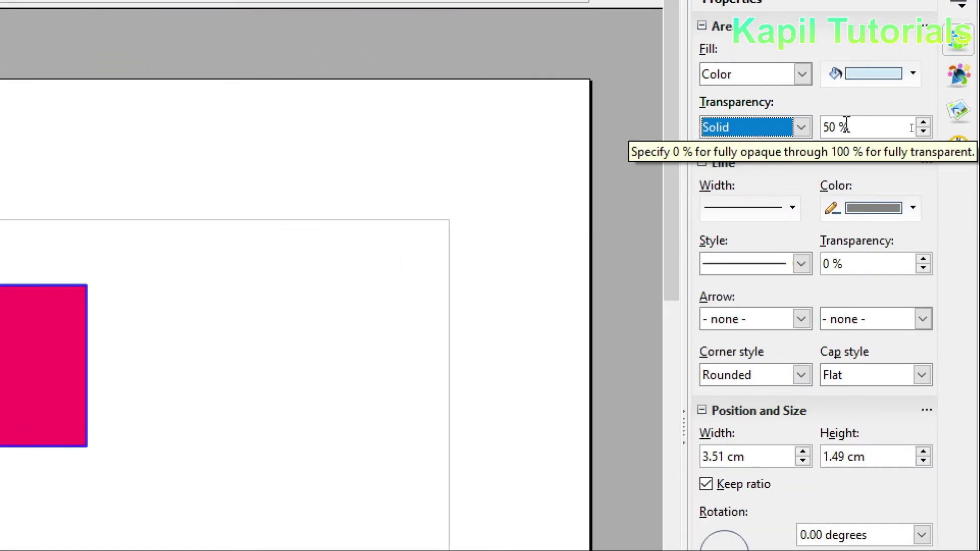
pyautogui.click(923, 124)
pyautogui.click(923, 124)
pyautogui.click(923, 123)
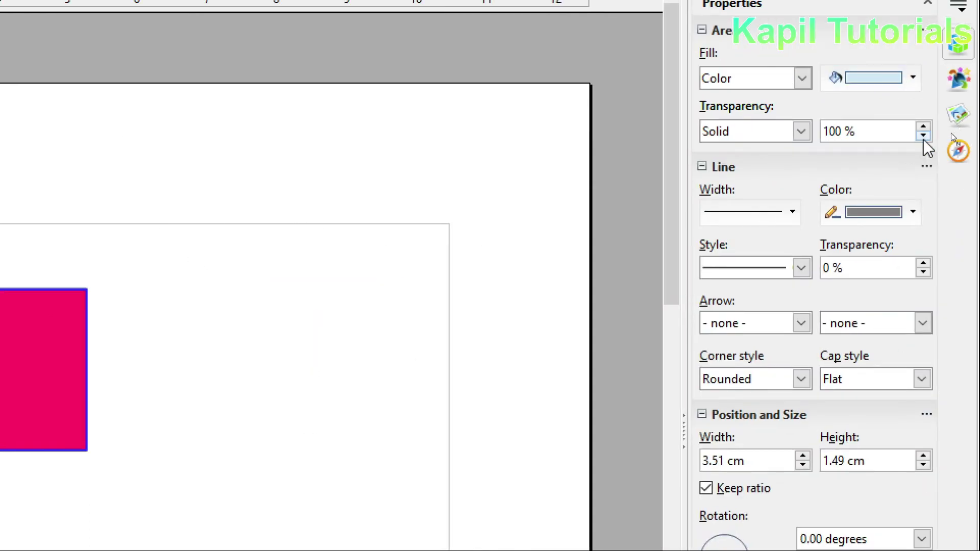
pyautogui.click(923, 136)
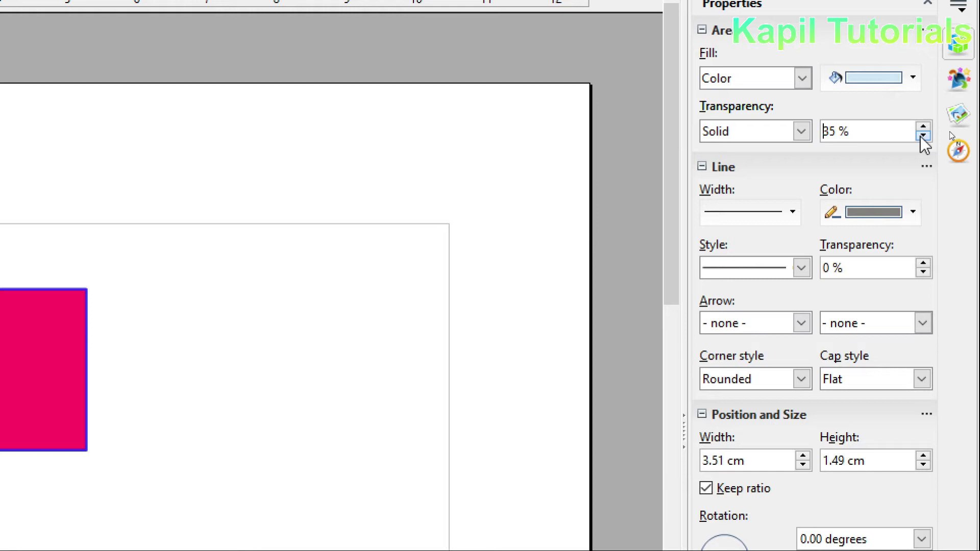
pyautogui.click(923, 136)
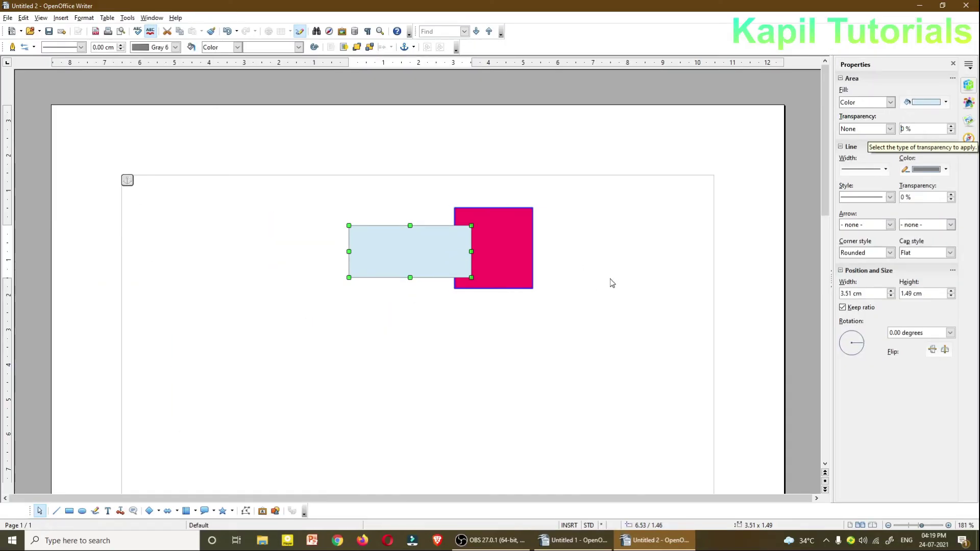
# Step: Move the light-blue rectangle clear of the pink one's left side and enlarge the pink rectangle to about 4.44 × 3.89 cm
pyautogui.moveTo(425, 250); pyautogui.dragTo(349, 251)
pyautogui.click(496, 247)
pyautogui.moveTo(497, 247)
pyautogui.mouseDown()
pyautogui.moveTo(491, 254)
pyautogui.moveTo(500, 241)
pyautogui.mouseUp()
pyautogui.moveTo(540, 296)
pyautogui.mouseDown()
pyautogui.moveTo(615, 346)
pyautogui.moveTo(542, 303)
pyautogui.mouseUp()
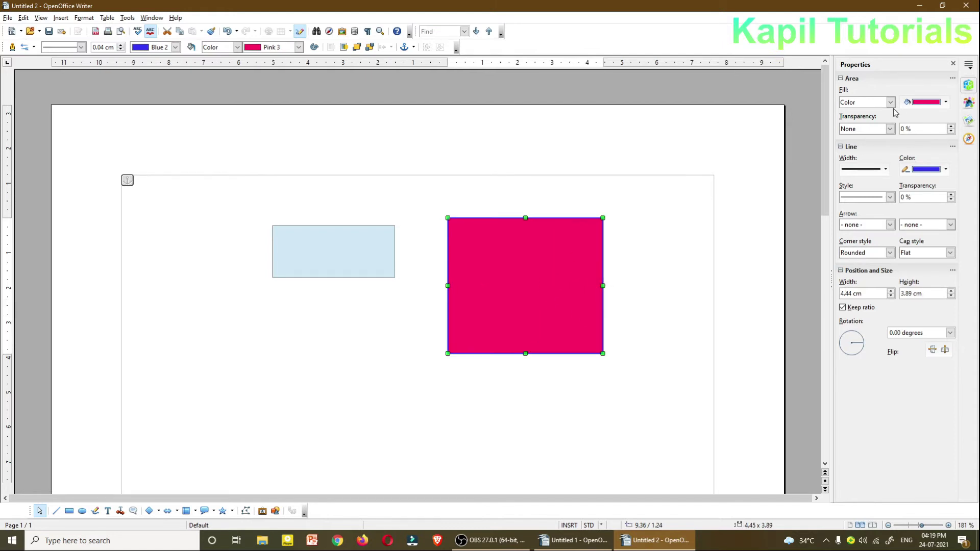
# Step: Change the pink rectangle's fill type to Gradient and apply Pink Gradient
pyautogui.click(945, 103)
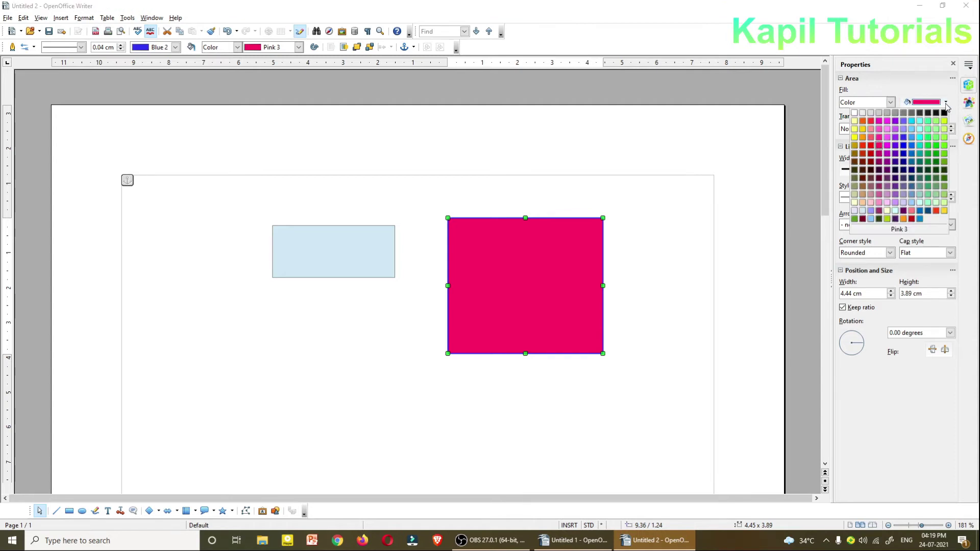
pyautogui.click(945, 104)
pyautogui.click(888, 103)
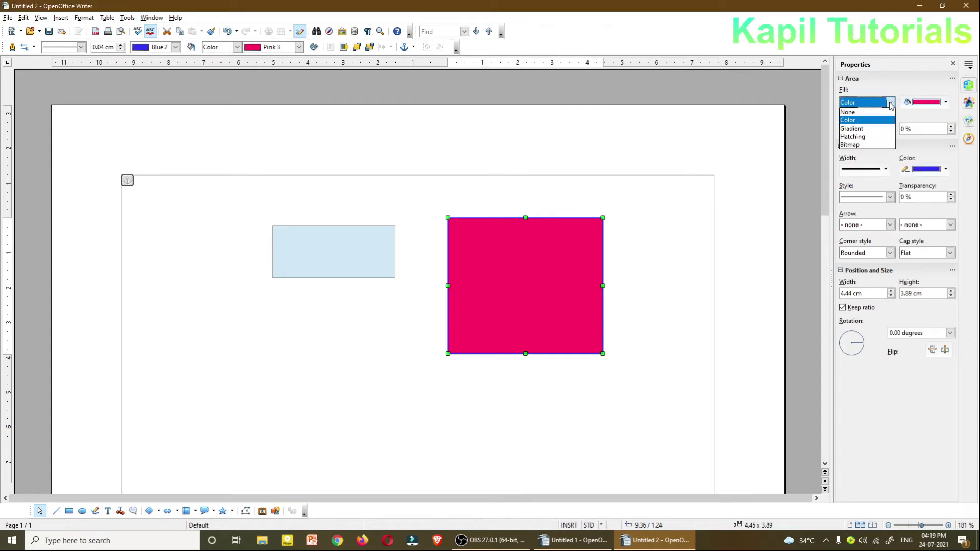
pyautogui.click(870, 132)
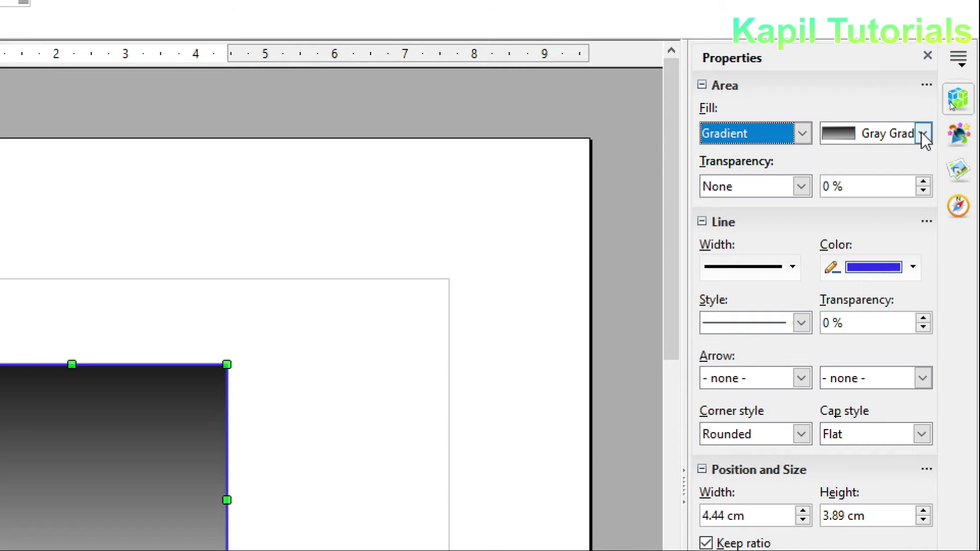
pyautogui.click(951, 102)
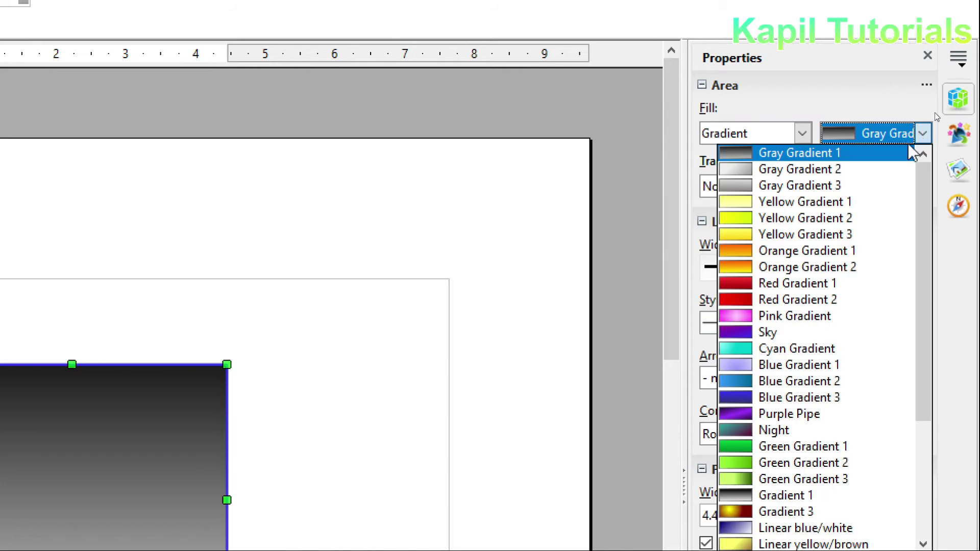
pyautogui.click(761, 317)
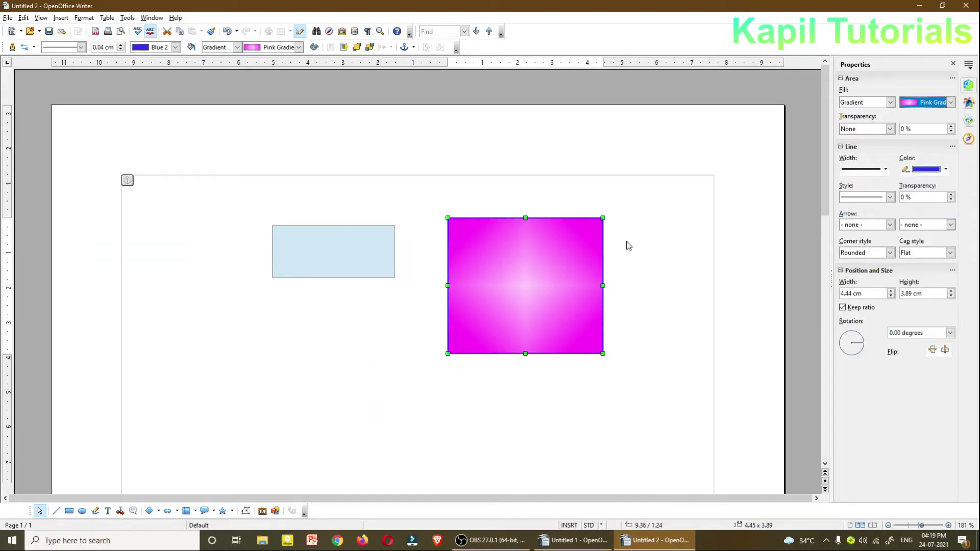
# Step: Try Axial, Radial and Linear transparency on the gradient rectangle and return it to None
pyautogui.click(888, 130)
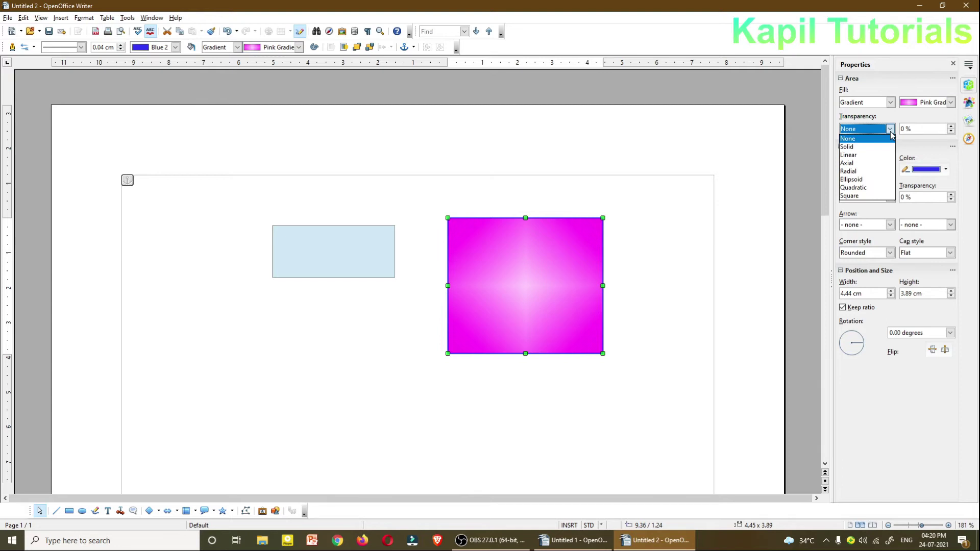
pyautogui.click(848, 163)
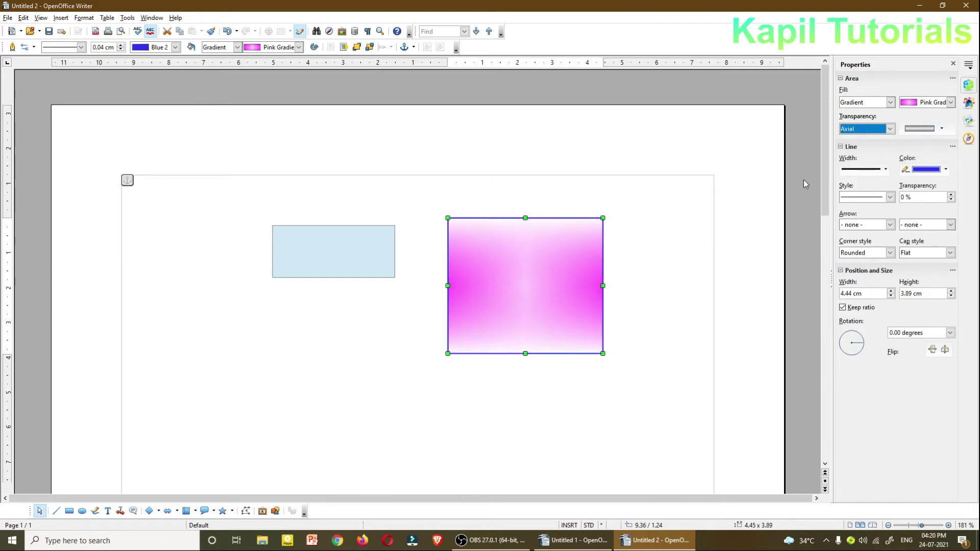
pyautogui.click(889, 129)
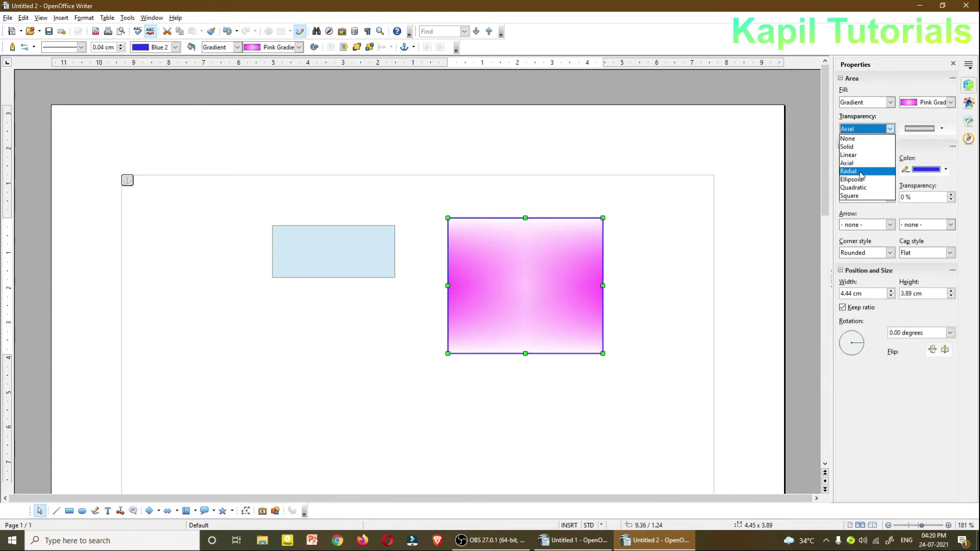
pyautogui.click(861, 172)
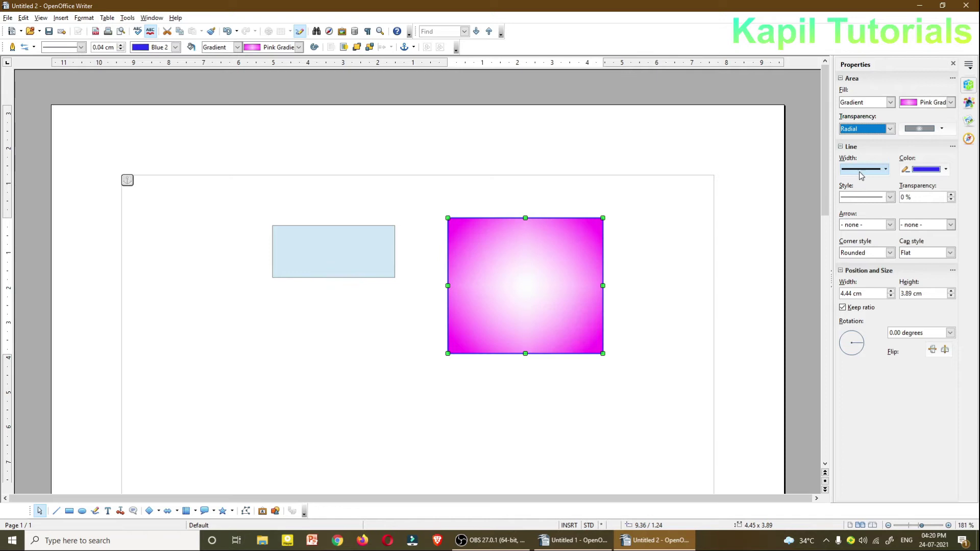
pyautogui.click(889, 129)
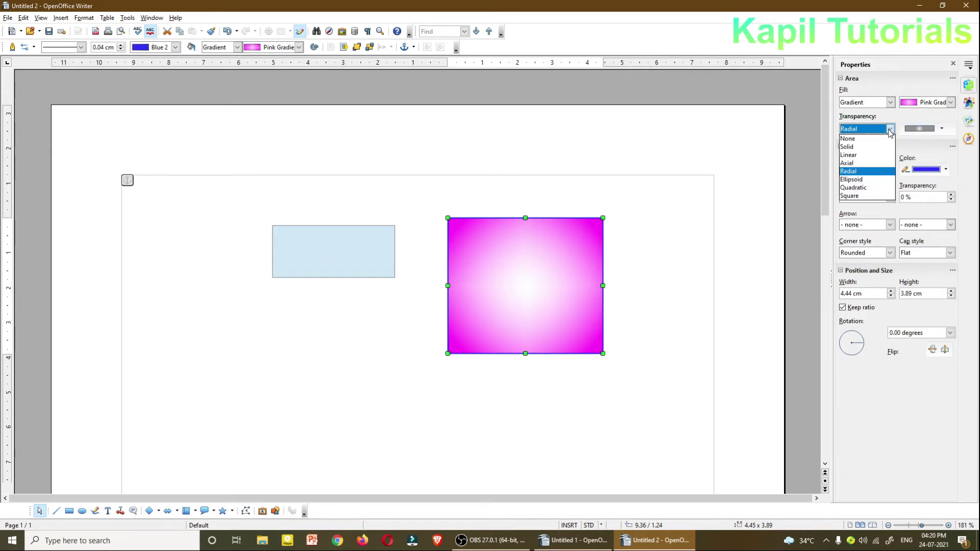
pyautogui.click(875, 139)
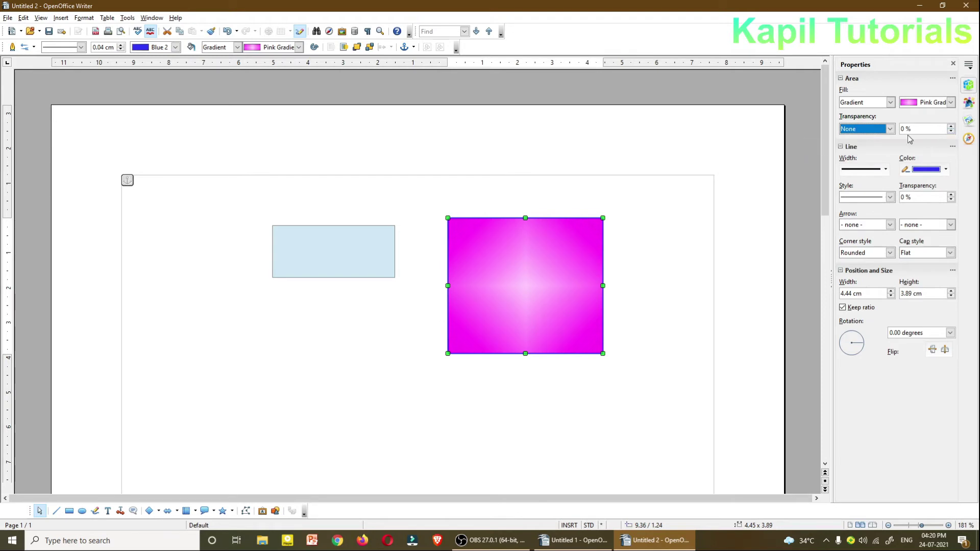
pyautogui.click(889, 129)
pyautogui.click(889, 139)
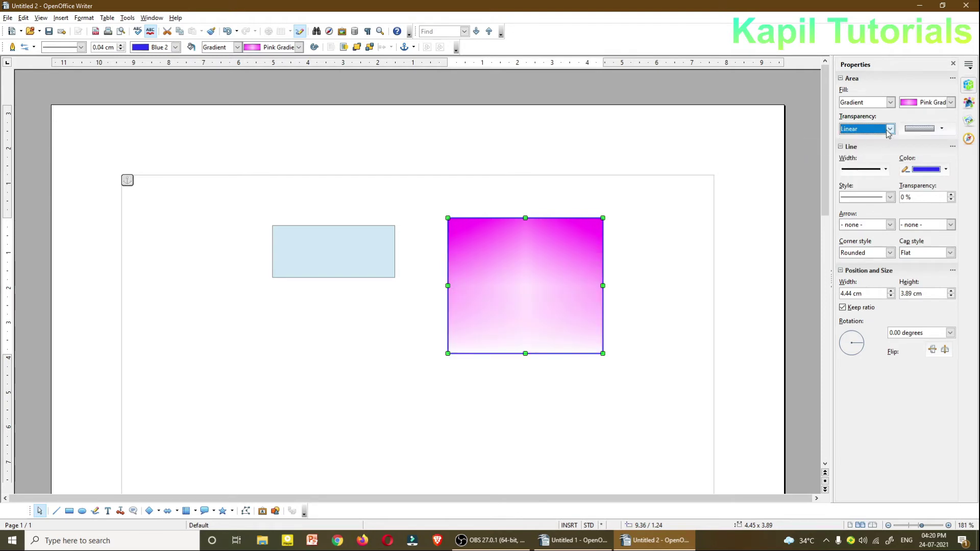
pyautogui.click(889, 129)
pyautogui.click(877, 147)
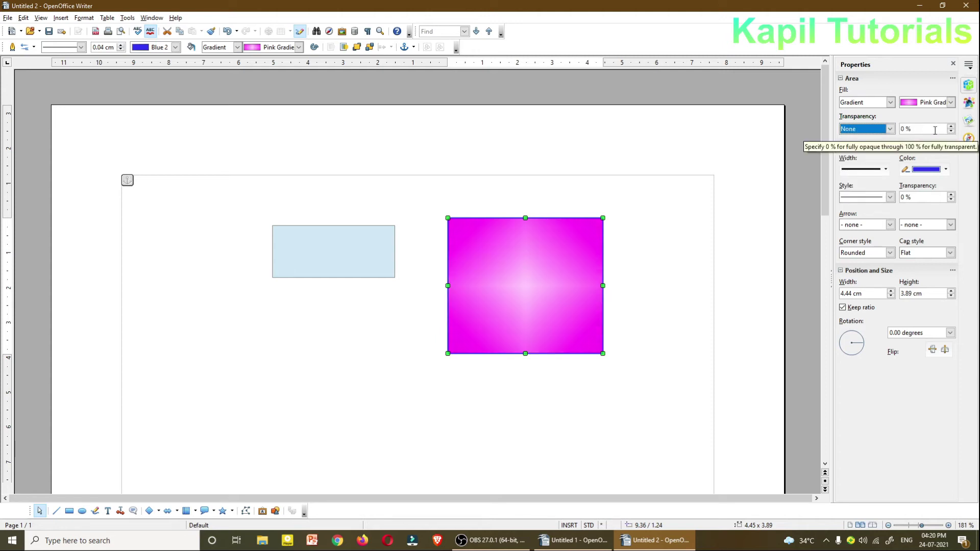
# Step: Apply Linear transparency to the gradient rectangle and set its angle to 20 degrees, rotated counterclockwise by 45 more to 65 degrees
pyautogui.click(869, 129)
pyautogui.click(865, 155)
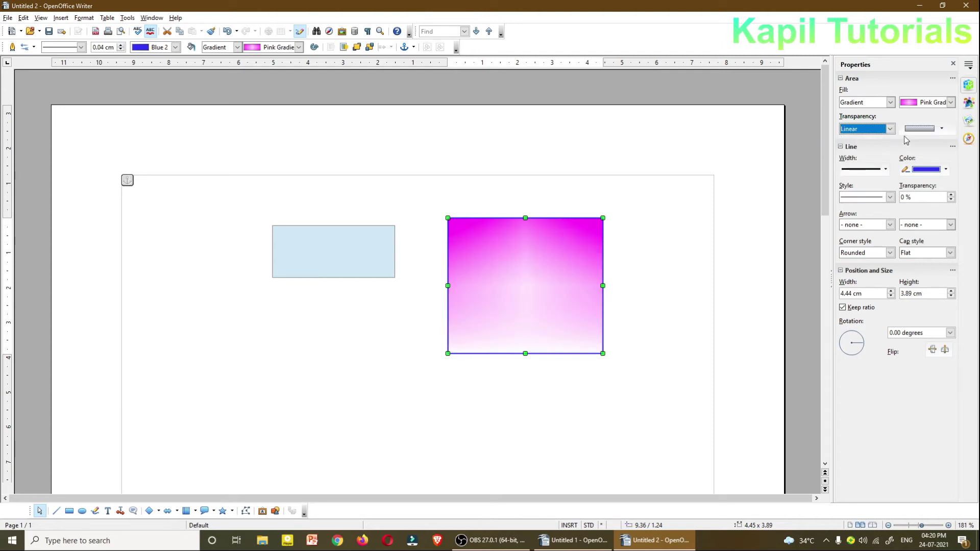
pyautogui.click(940, 129)
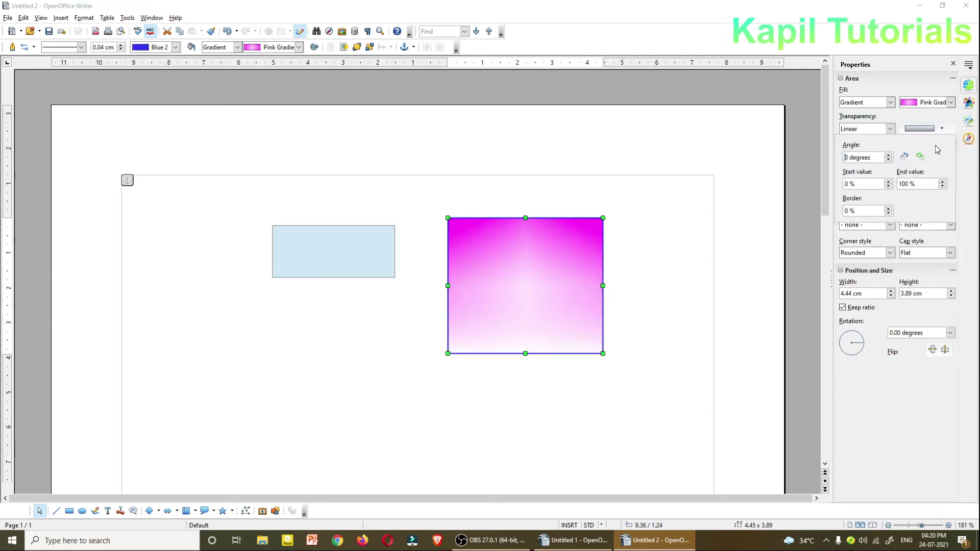
pyautogui.click(889, 154)
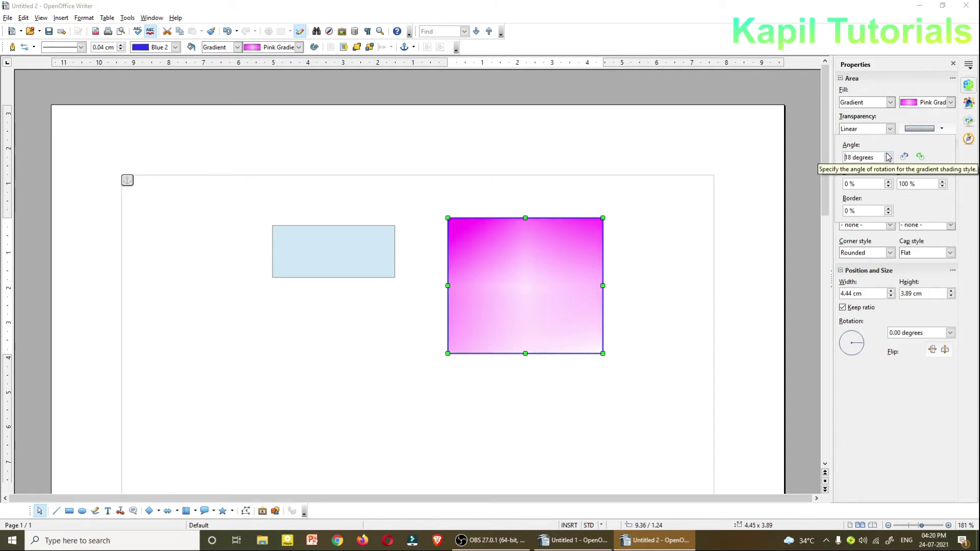
pyautogui.click(889, 154)
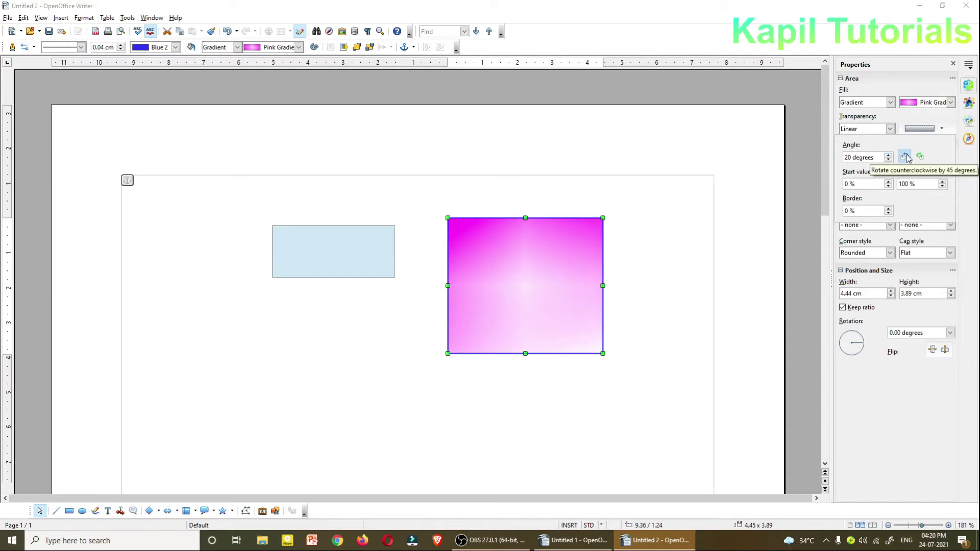
pyautogui.click(905, 157)
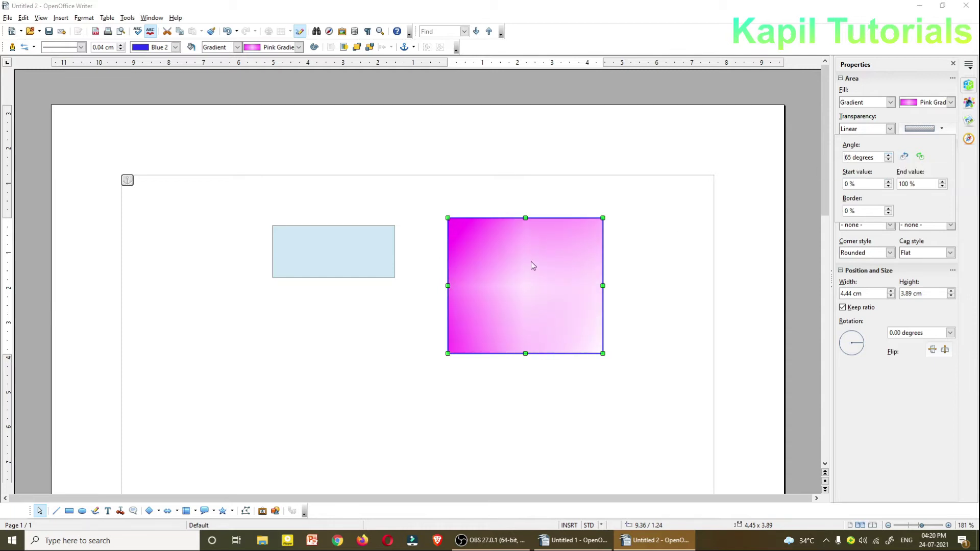
# Step: Try Axial transparency on the gradient rectangle, and switch it to Radial
pyautogui.click(889, 128)
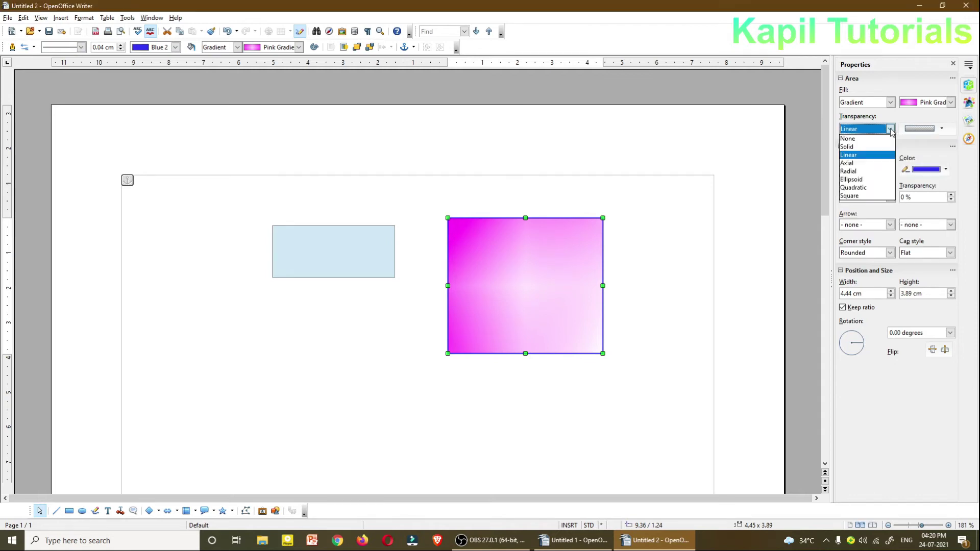
pyautogui.click(861, 169)
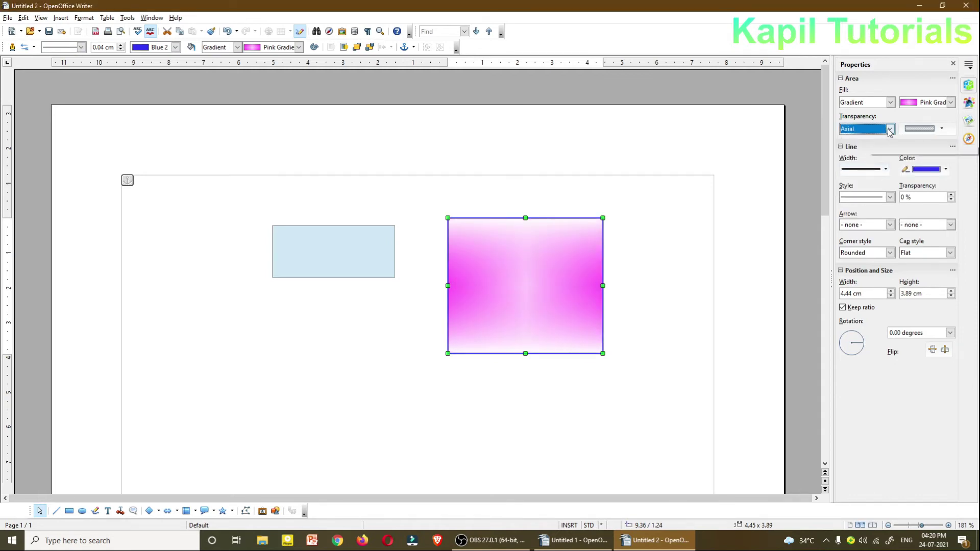
pyautogui.click(889, 128)
pyautogui.click(865, 172)
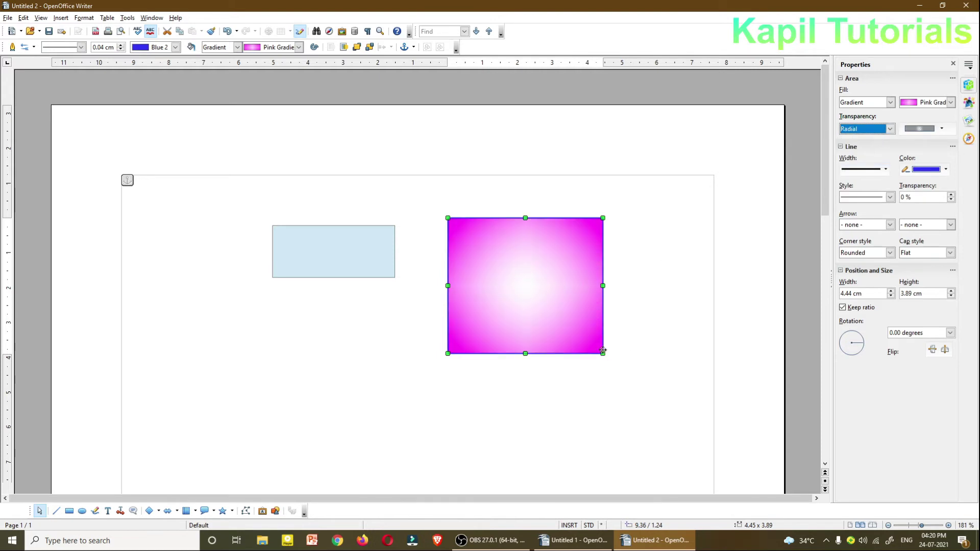
pyautogui.moveTo(603, 354); pyautogui.dragTo(628, 395)
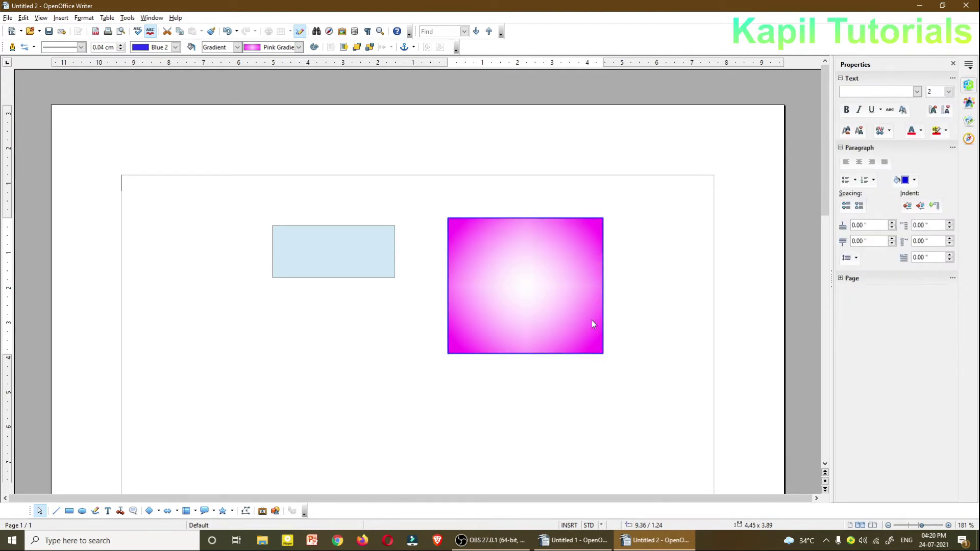
# Step: Set the border of the gradient rectangle's Radial transparency to 65 %
pyautogui.click(594, 252)
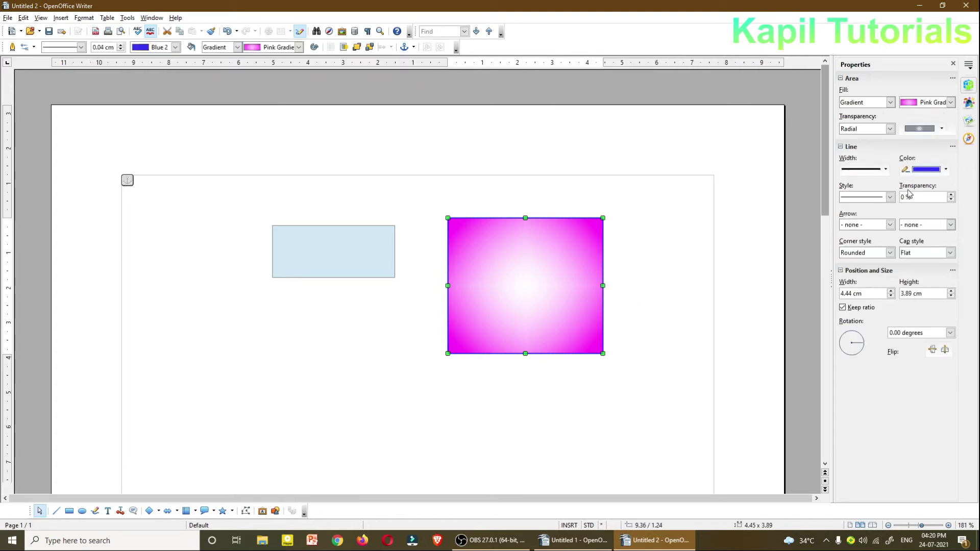
pyautogui.click(943, 129)
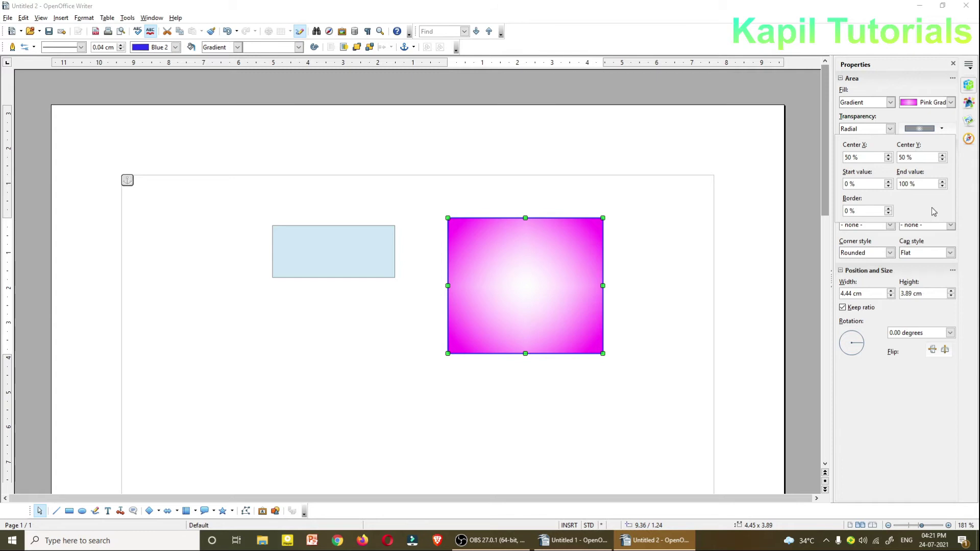
pyautogui.click(888, 208)
pyautogui.click(888, 208)
pyautogui.click(888, 208)
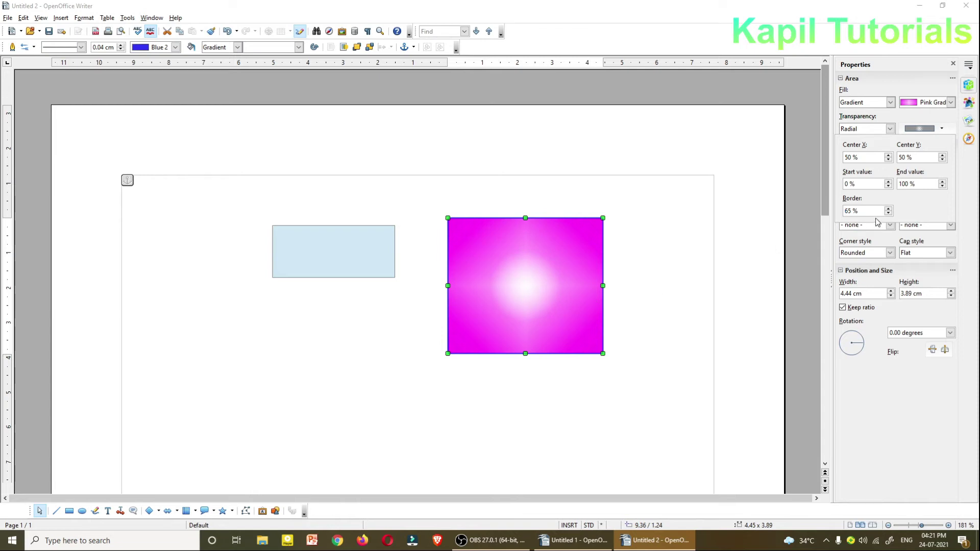
pyautogui.click(825, 237)
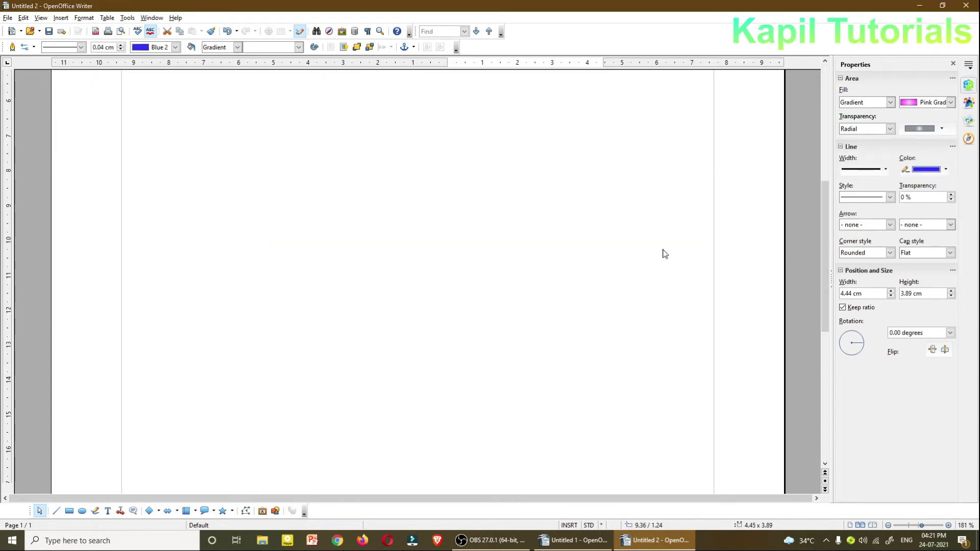
pyautogui.scroll(10, 741, 204)
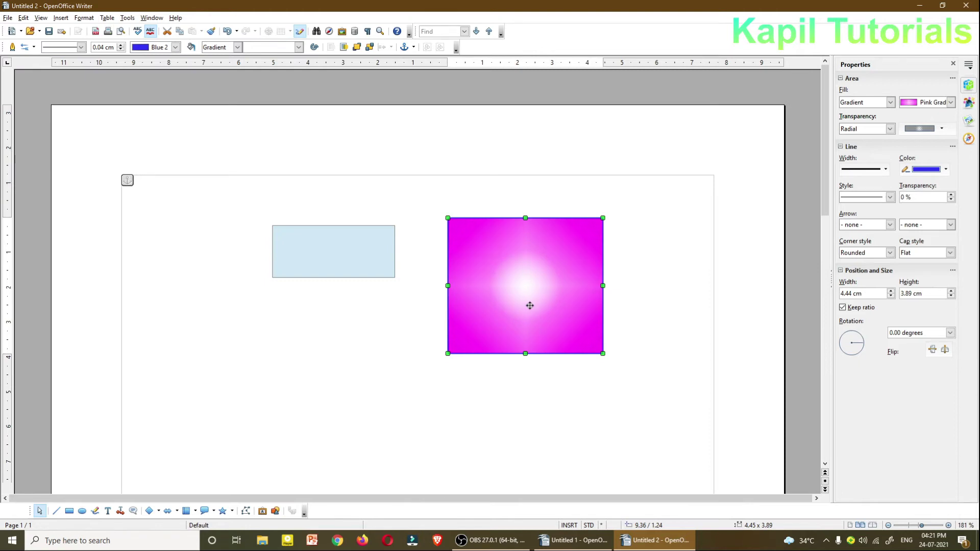
# Step: Reselect the pink gradient rectangle and move it slightly to the left
pyautogui.click(653, 287)
pyautogui.click(526, 284)
pyautogui.moveTo(499, 285)
pyautogui.mouseDown()
pyautogui.moveTo(509, 280)
pyautogui.moveTo(506, 301)
pyautogui.mouseUp()
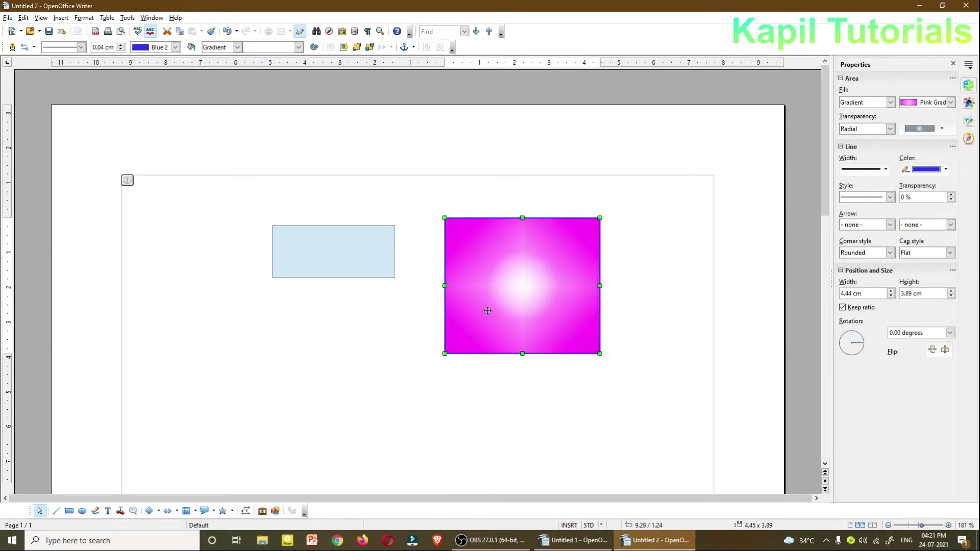
# Step: Add the text "I am a Square" inside the pink gradient rectangle with the Text tool
pyautogui.click(108, 511)
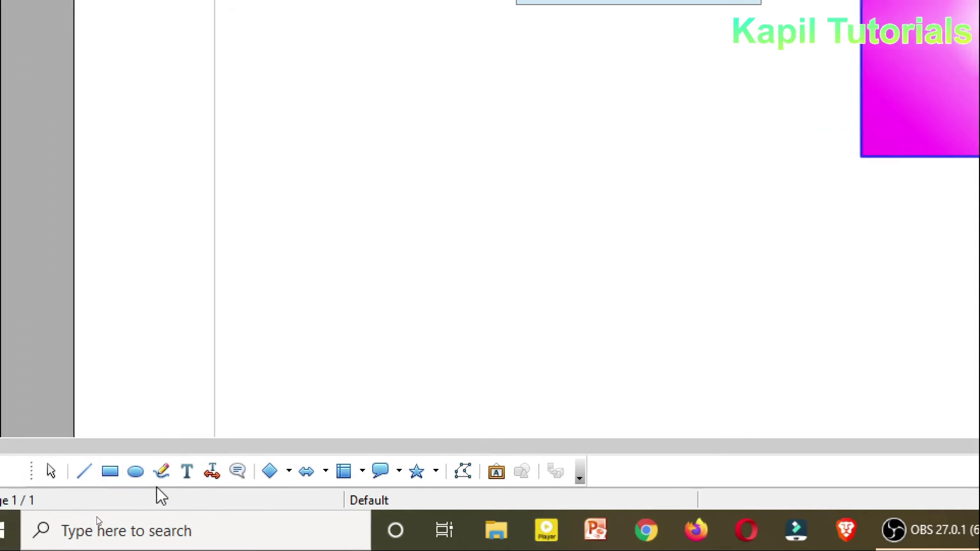
pyautogui.click(187, 472)
pyautogui.scroll(3, 837, 71)
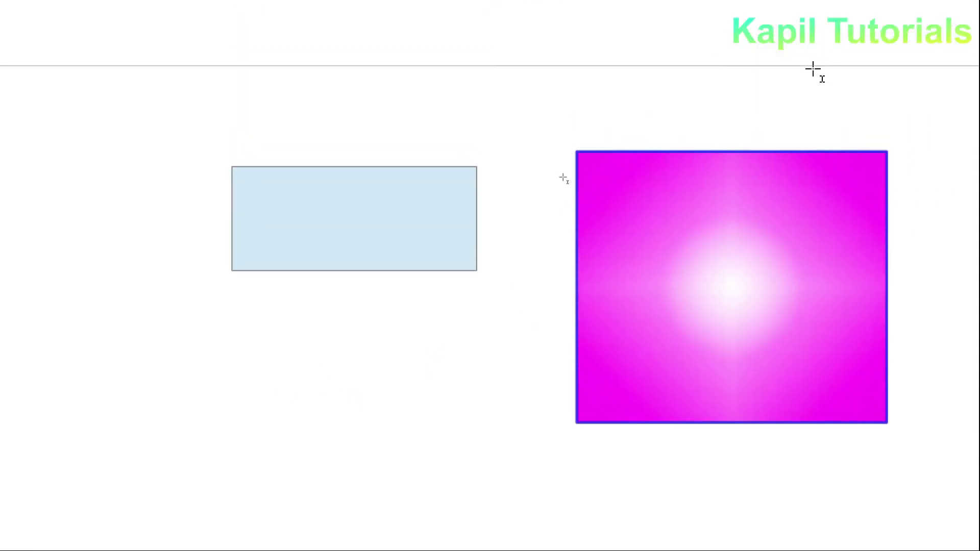
pyautogui.click(608, 211)
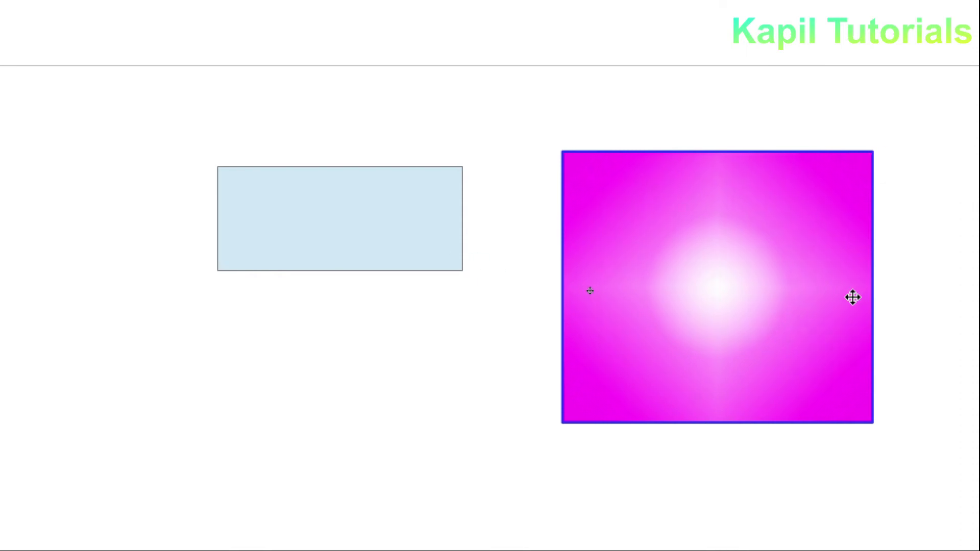
pyautogui.write('I am a ')
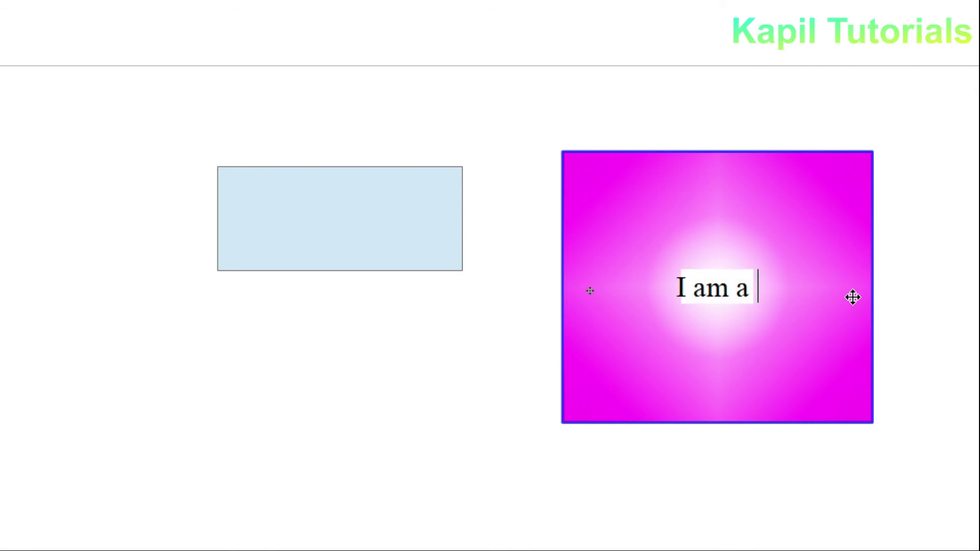
pyautogui.write('Square')
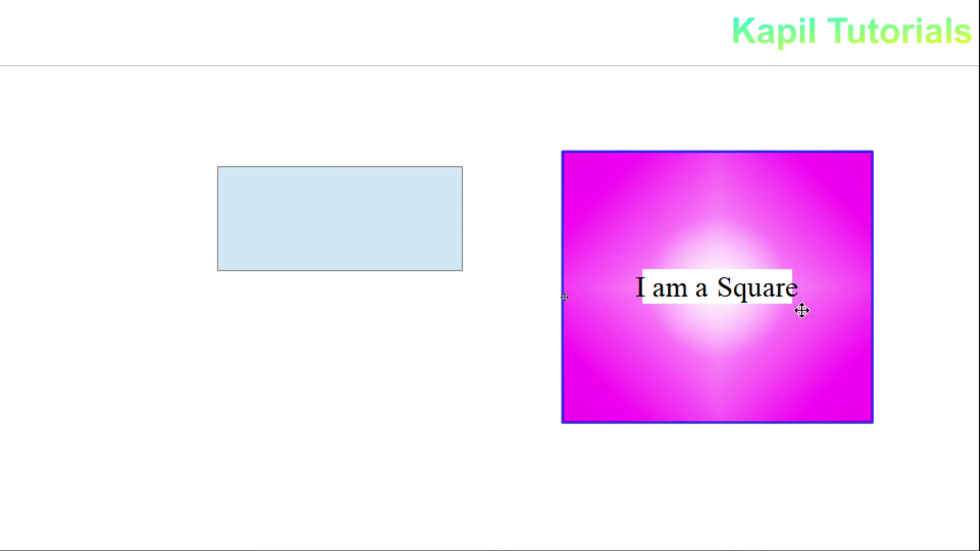
# Step: Try font size 15 on the "I am a Square" text and settle on size 18
pyautogui.moveTo(798, 286); pyautogui.dragTo(635, 284)
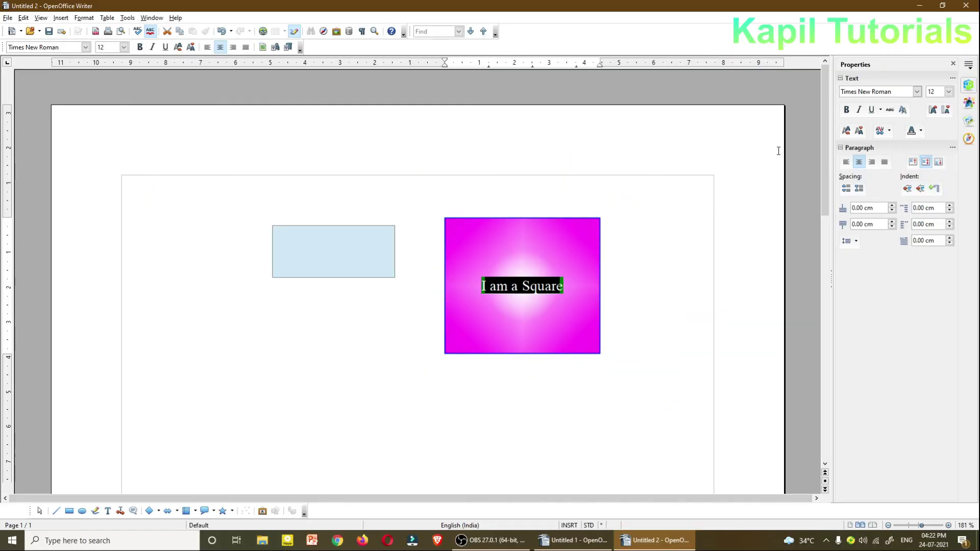
pyautogui.click(948, 91)
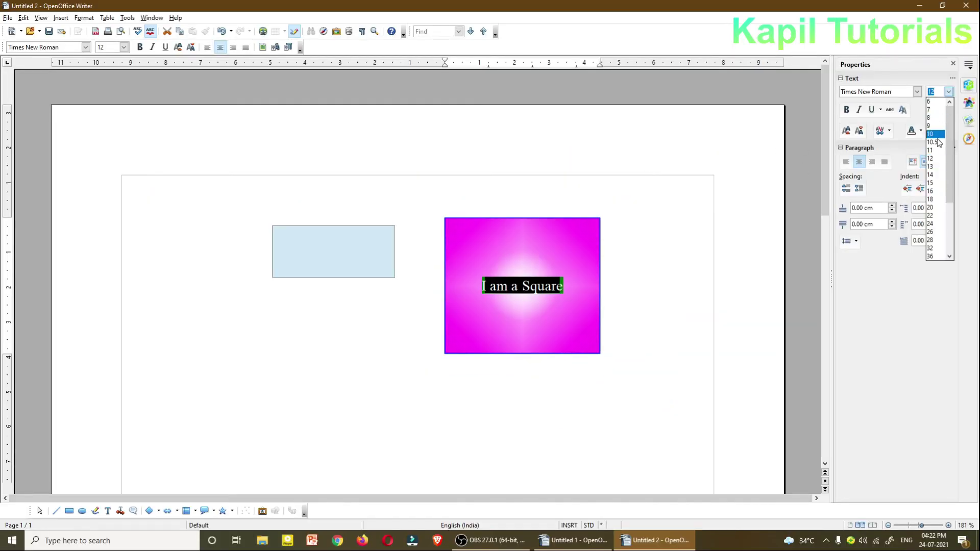
pyautogui.click(937, 182)
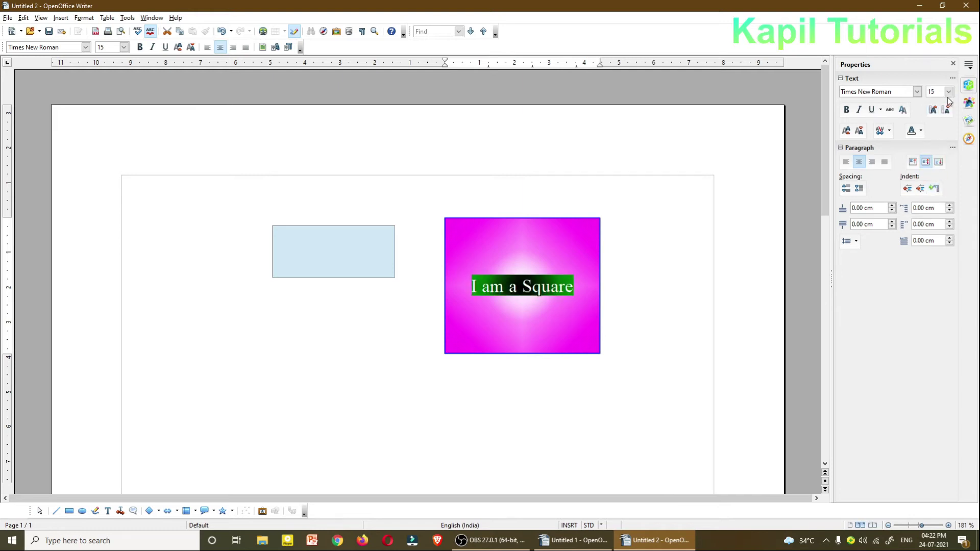
pyautogui.click(948, 91)
pyautogui.click(934, 192)
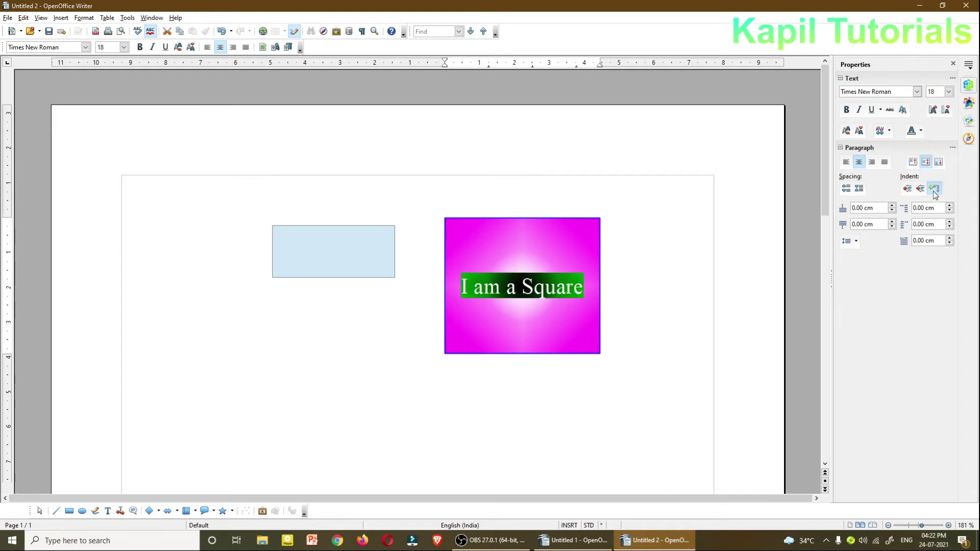
# Step: Change the "I am a Square" text to the Tw Cen MT Condensed Extra Bold font and color it orange
pyautogui.click(917, 91)
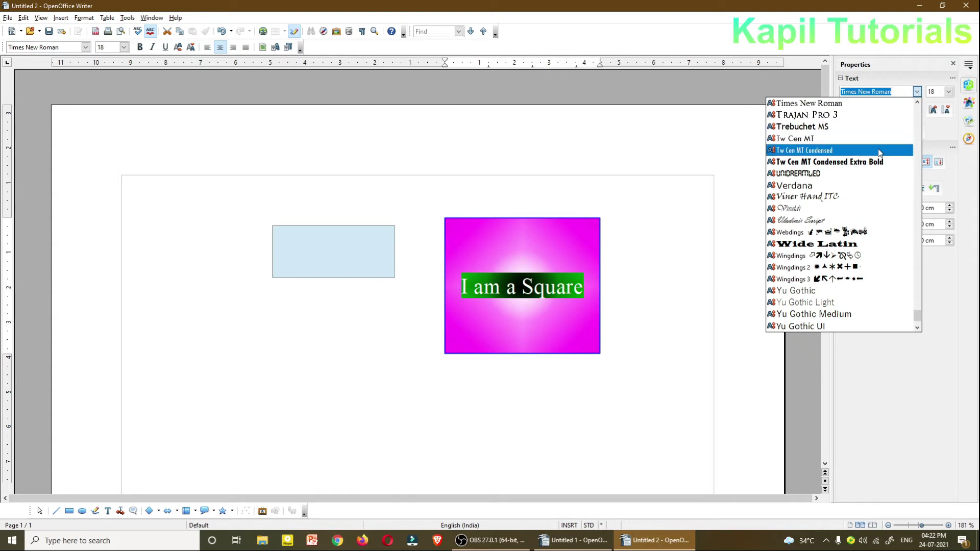
pyautogui.click(871, 162)
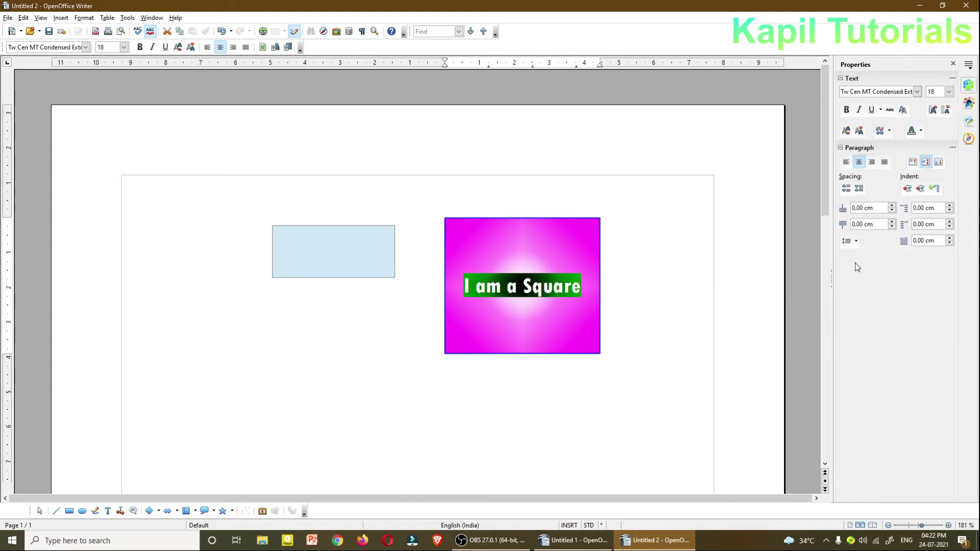
pyautogui.click(921, 131)
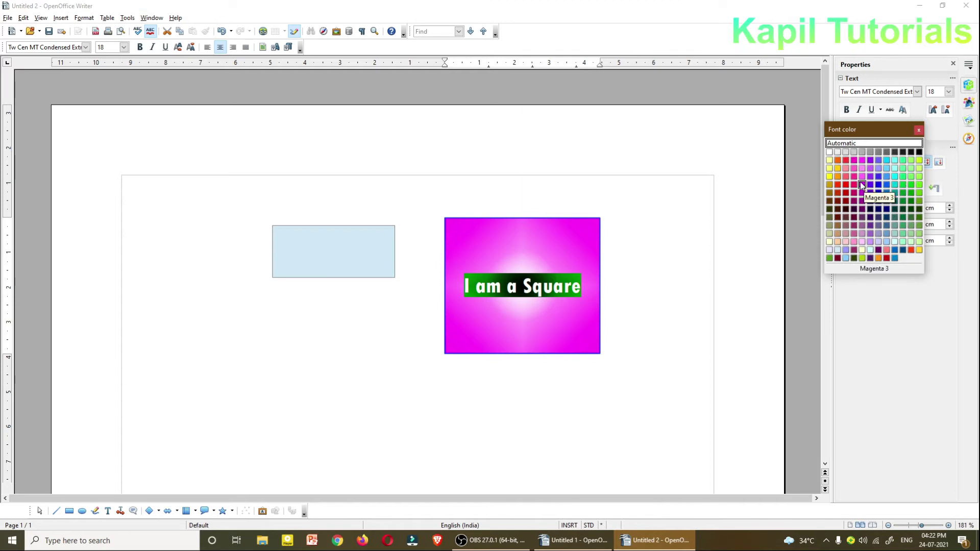
pyautogui.click(837, 162)
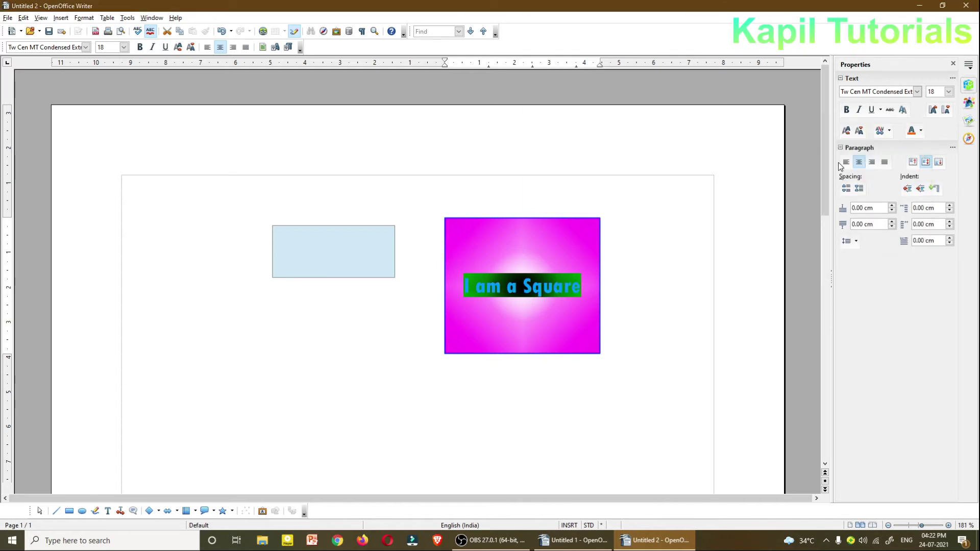
pyautogui.click(677, 281)
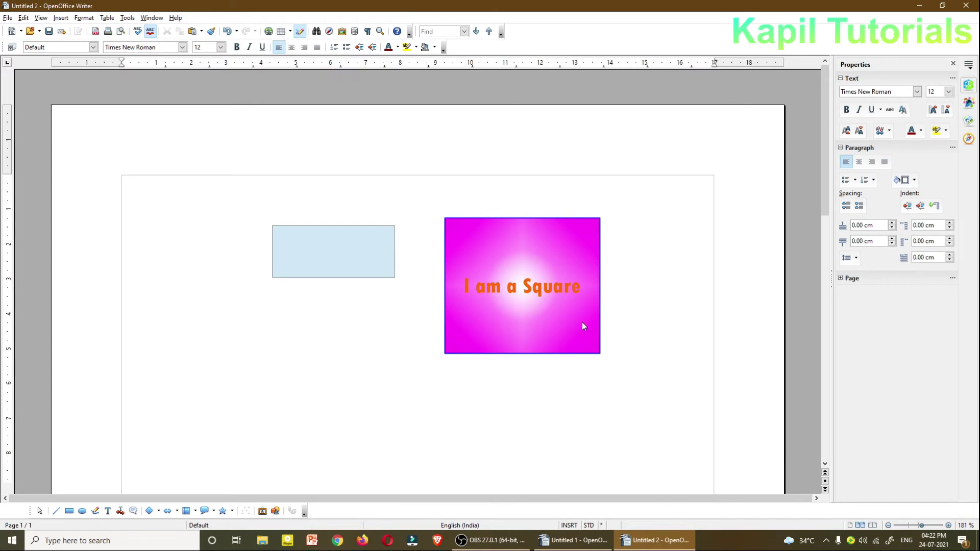
# Step: Apply the Blink text animation effect to the text in the pink gradient rectangle
pyautogui.click(525, 337)
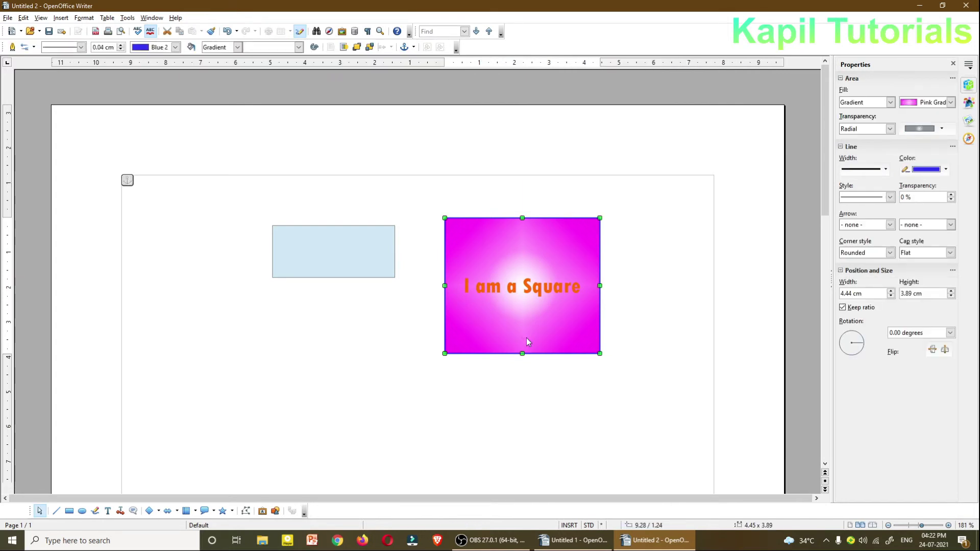
pyautogui.rightClick(527, 248)
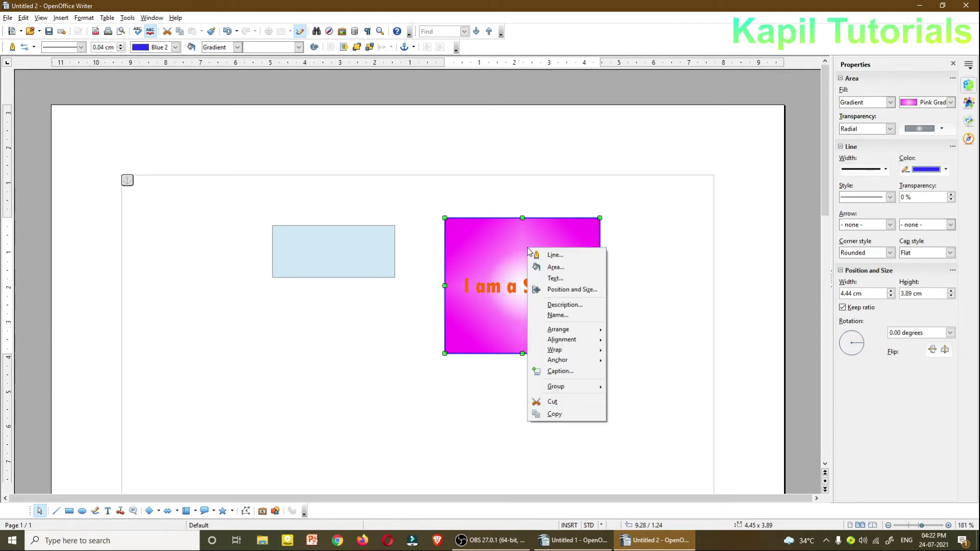
pyautogui.click(554, 279)
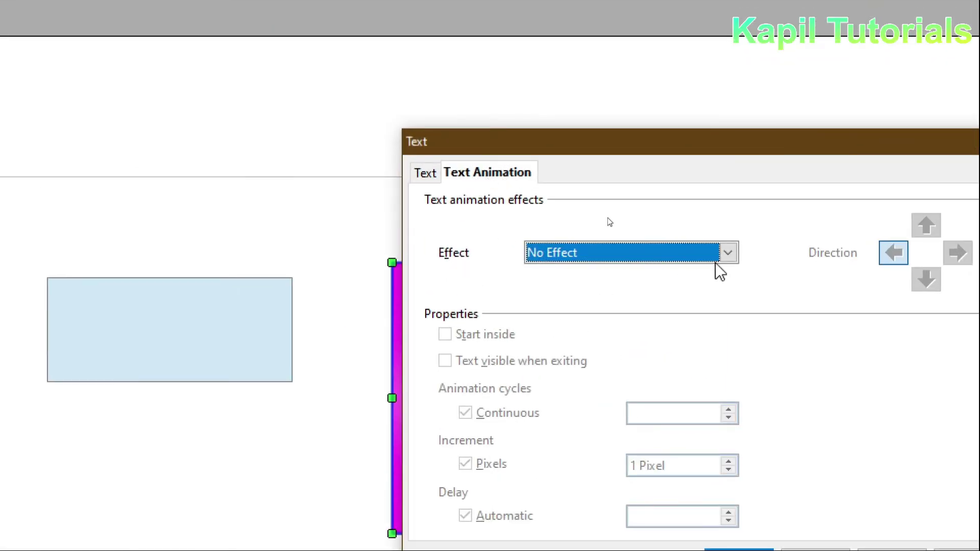
pyautogui.click(727, 253)
pyautogui.click(601, 289)
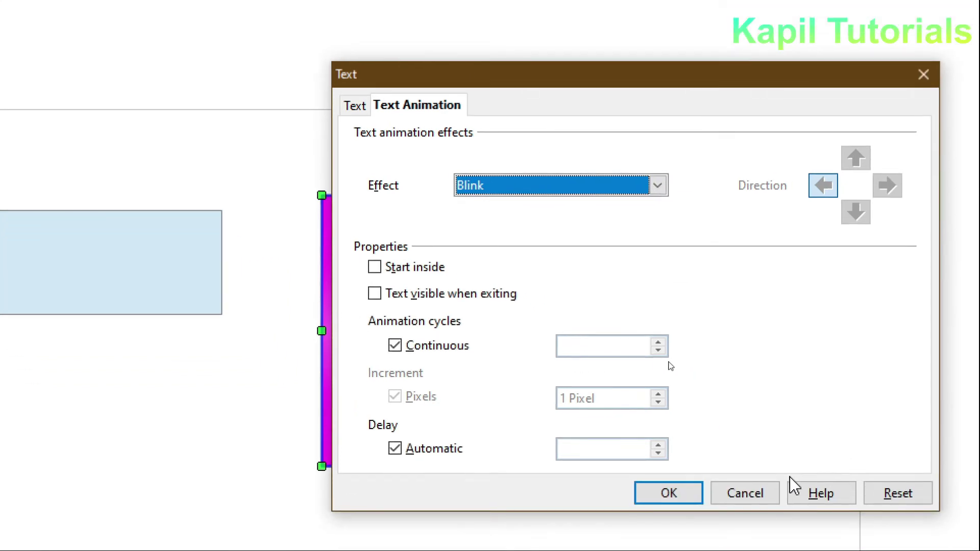
pyautogui.click(661, 180)
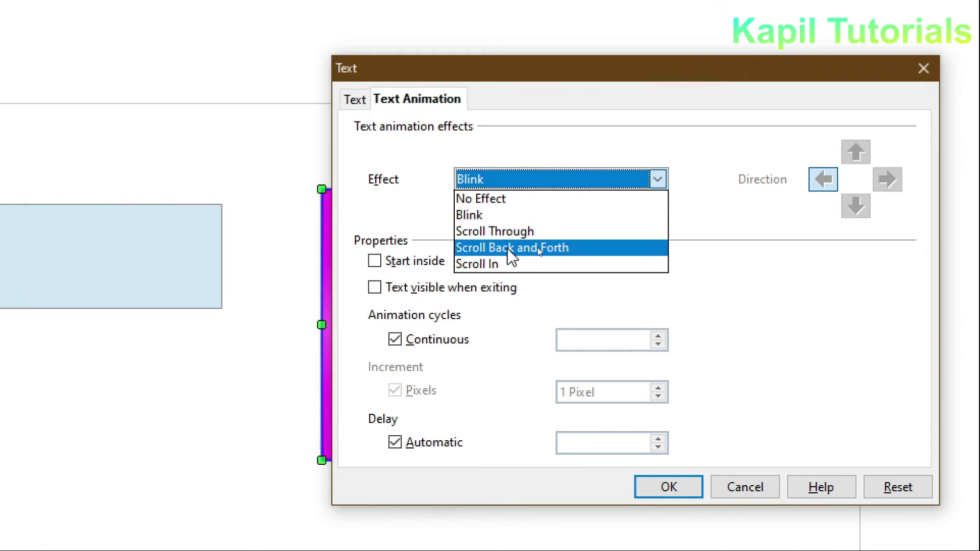
pyautogui.click(518, 214)
pyautogui.click(669, 481)
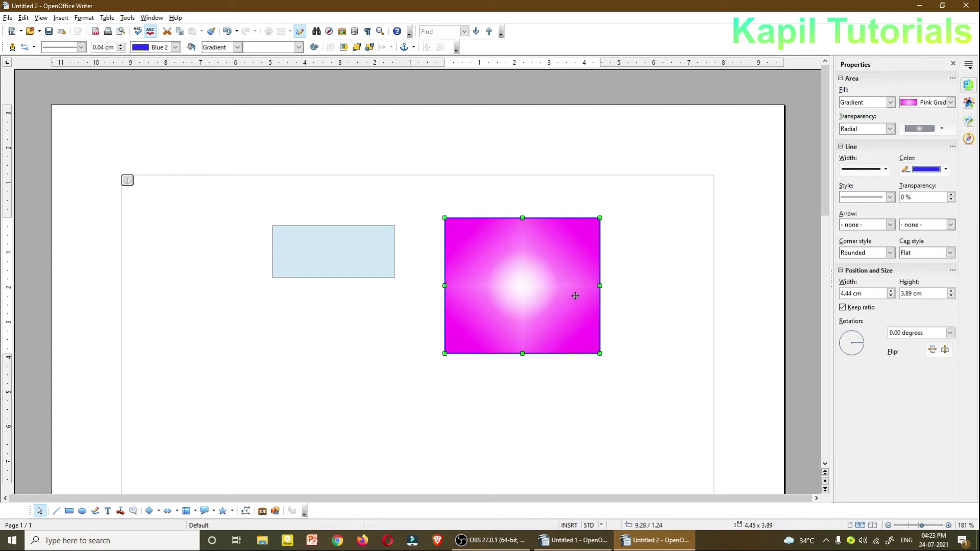
# Step: Enlarge the light blue rectangle from its lower-left corner to about 6.30 by 3.09 cm and deselect it
pyautogui.click(329, 265)
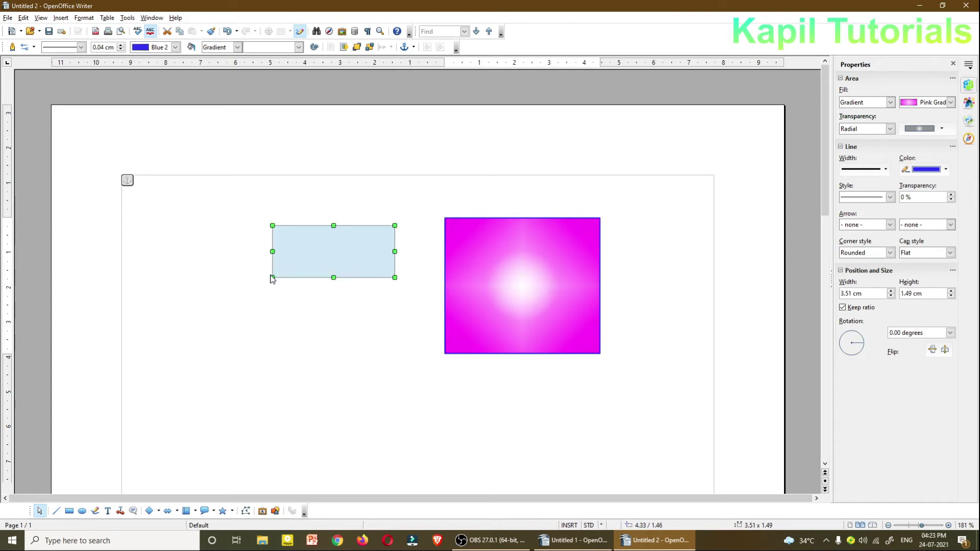
pyautogui.moveTo(263, 283); pyautogui.dragTo(175, 333)
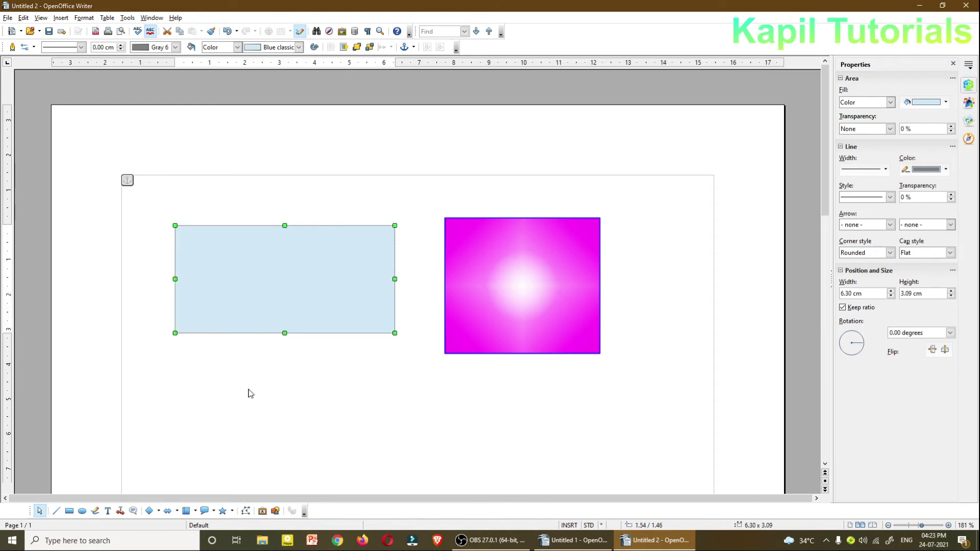
pyautogui.click(304, 372)
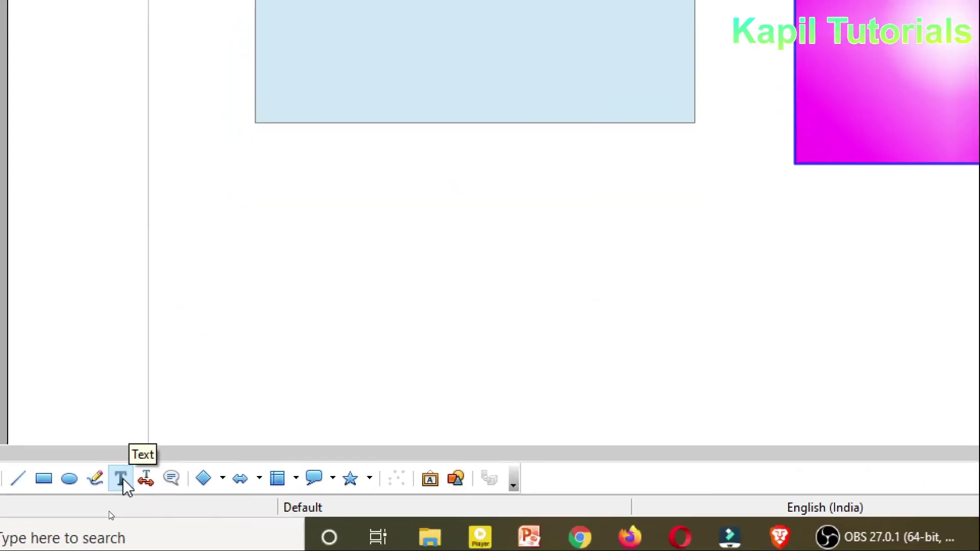
# Step: Add the text "I am a Rectangle" inside the light blue rectangle with the Text tool
pyautogui.click(108, 511)
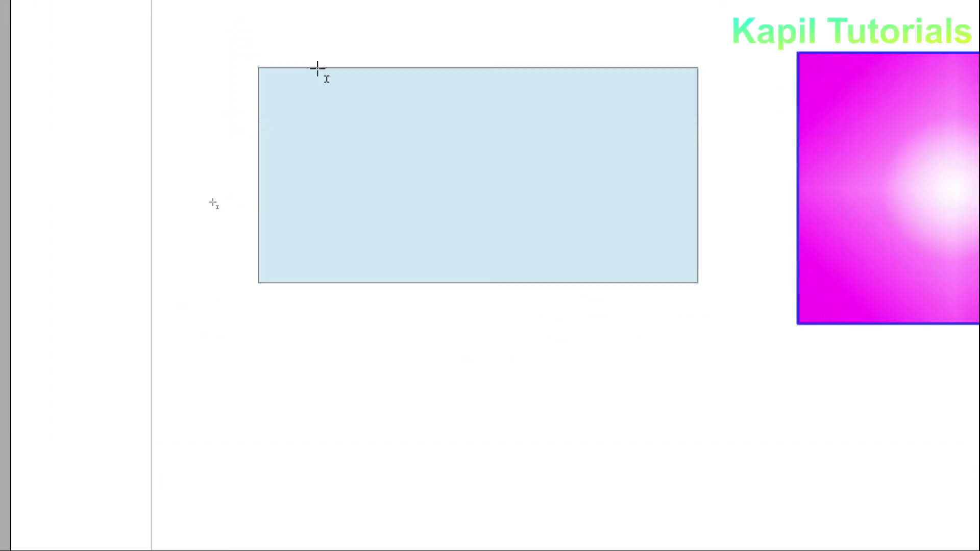
pyautogui.click(302, 179)
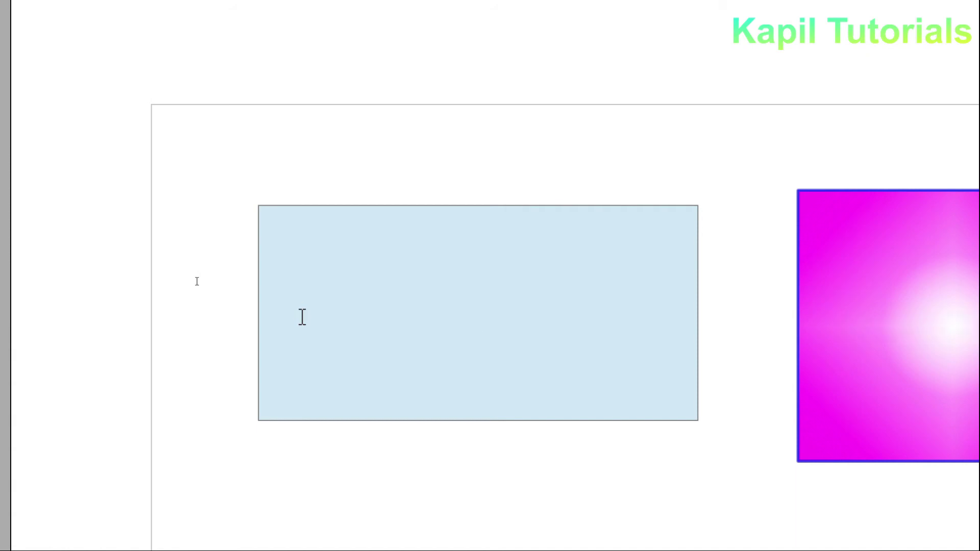
pyautogui.write('I am a Rectangle')
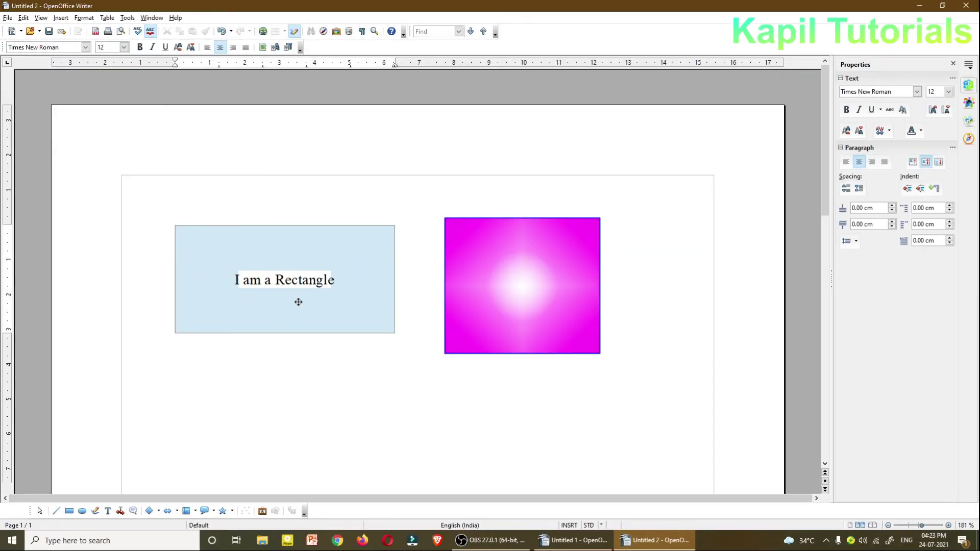
# Step: Make the "I am a Rectangle" text bold and set its font size to 22
pyautogui.moveTo(334, 281); pyautogui.dragTo(234, 280)
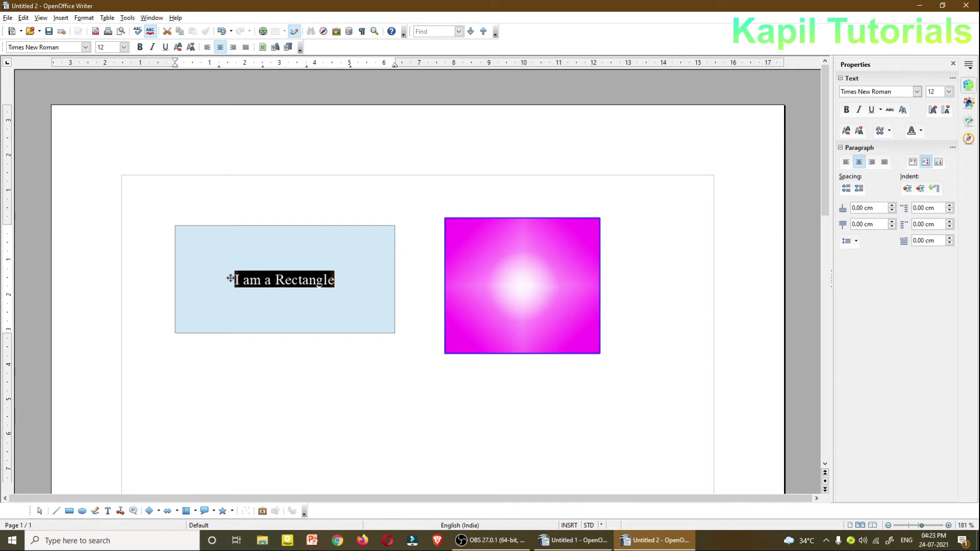
pyautogui.click(845, 110)
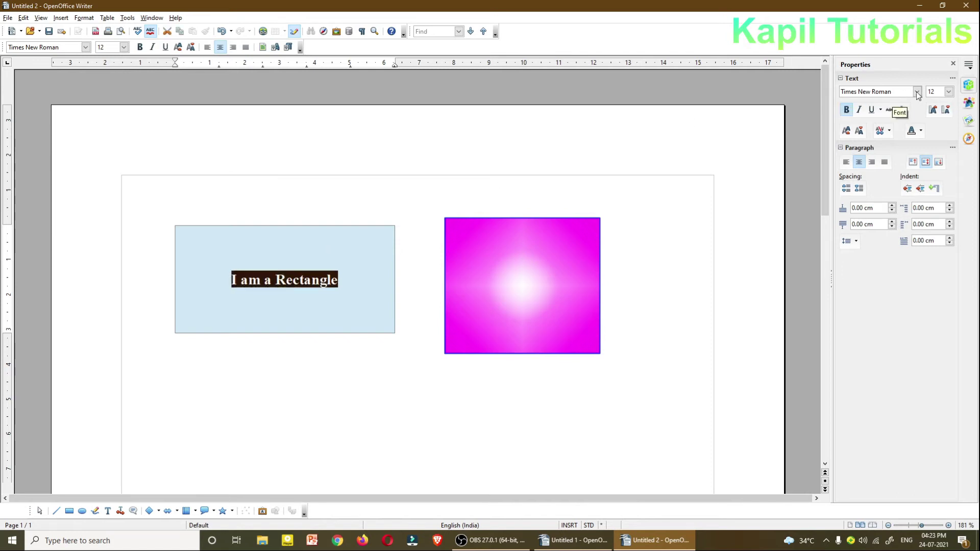
pyautogui.click(948, 92)
pyautogui.click(930, 214)
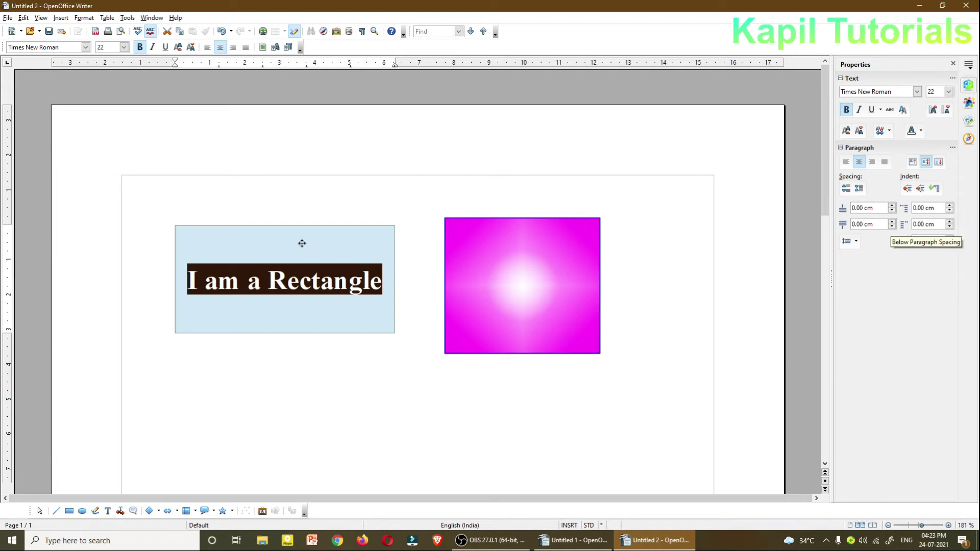
pyautogui.click(337, 354)
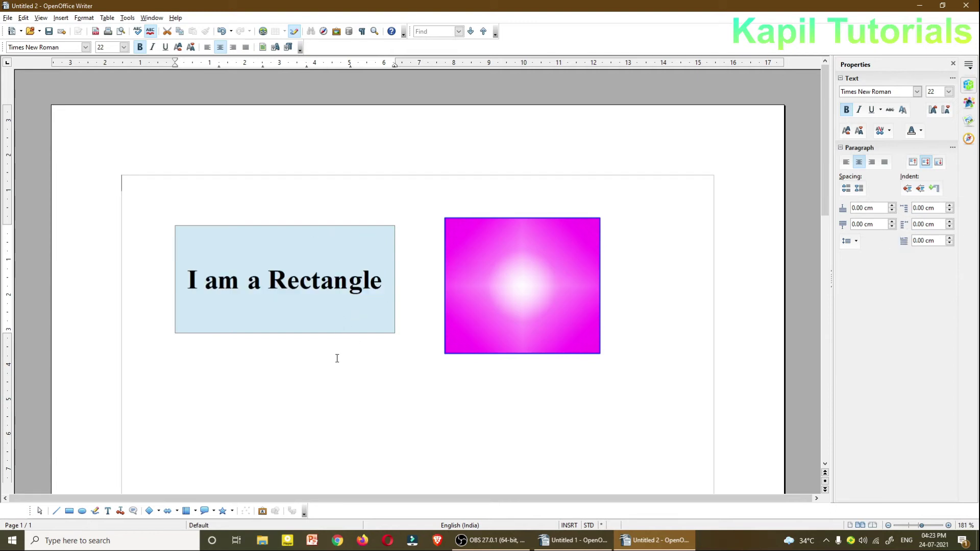
# Step: Apply the Scroll Through text animation effect to the "I am a Rectangle" text in the light blue rectangle
pyautogui.click(289, 253)
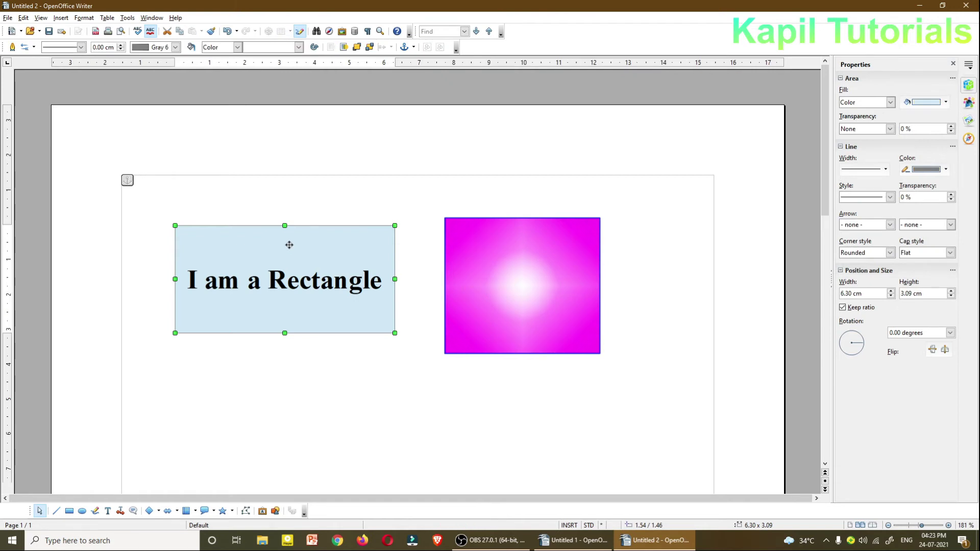
pyautogui.rightClick(289, 250)
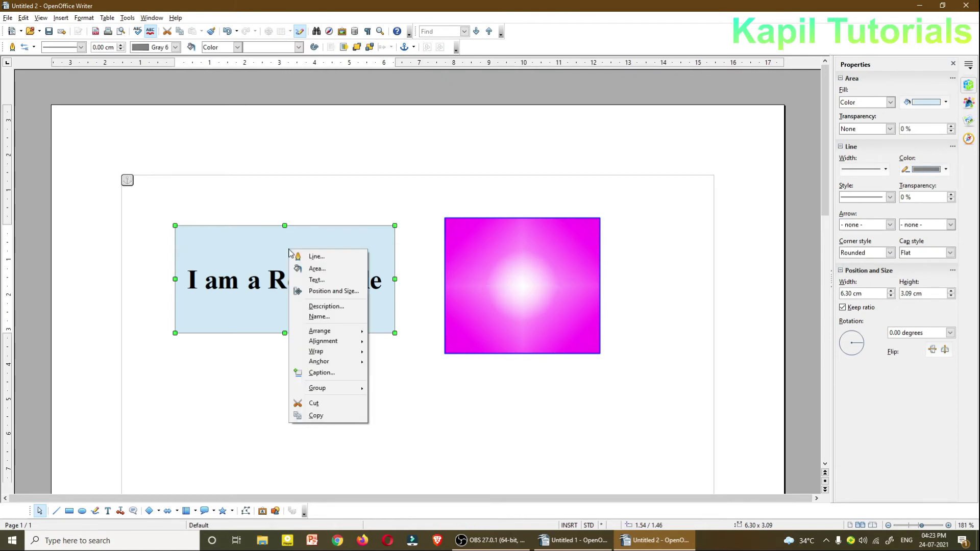
pyautogui.click(318, 281)
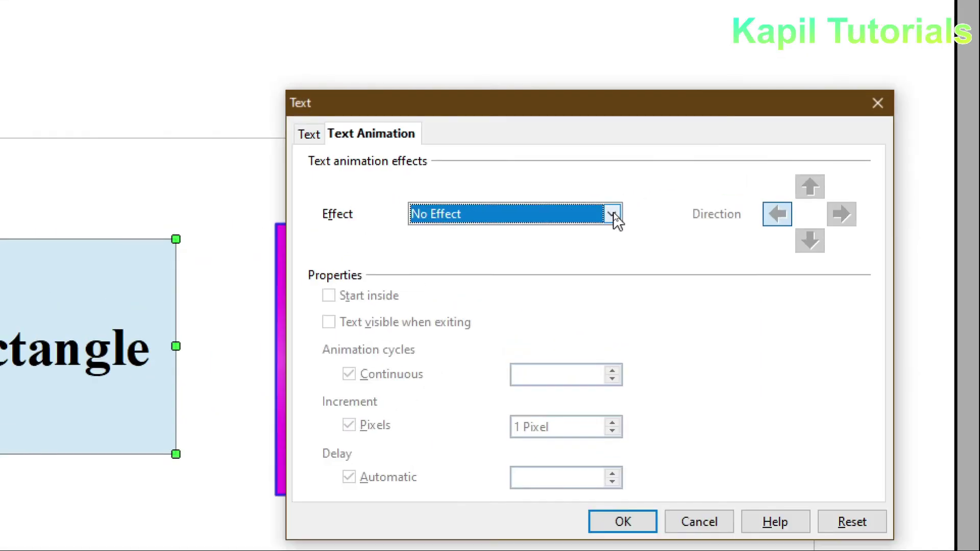
pyautogui.click(613, 213)
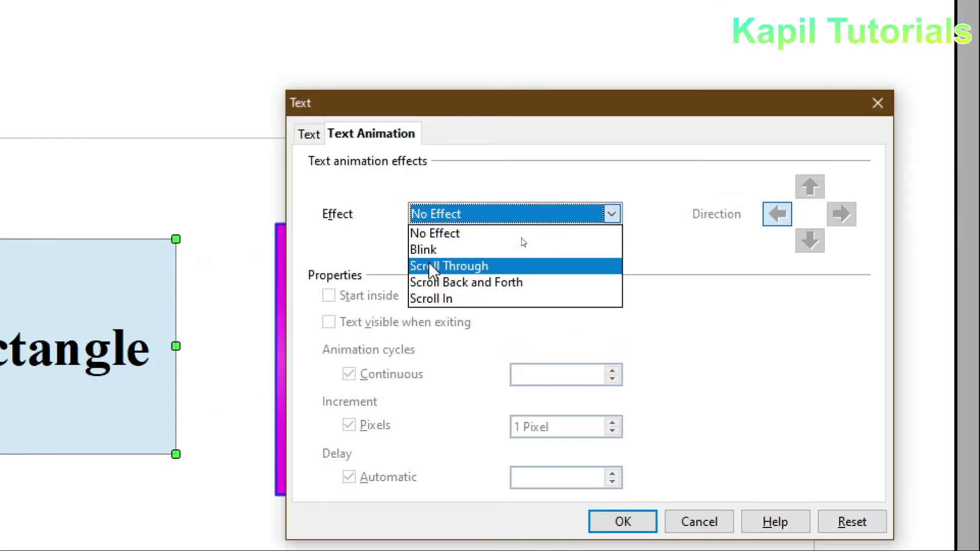
pyautogui.click(441, 267)
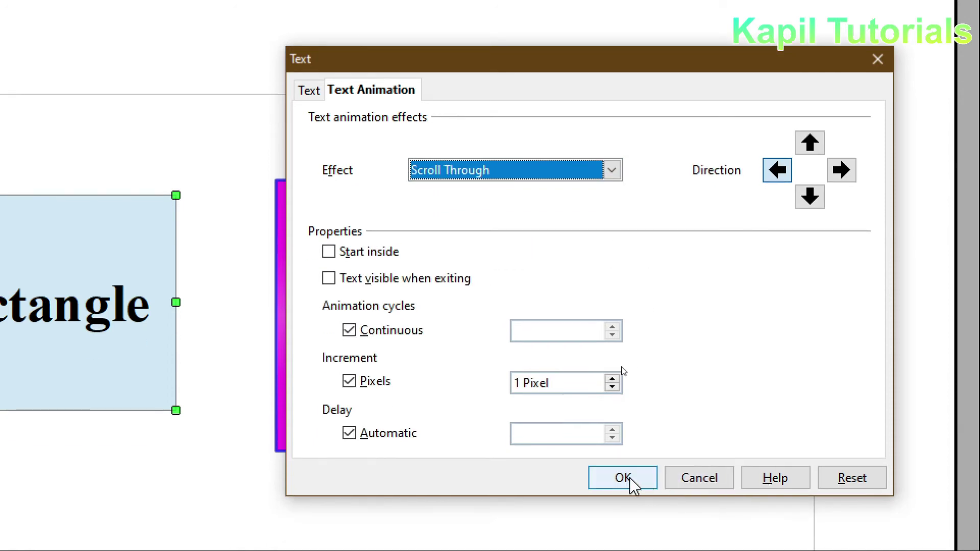
pyautogui.click(629, 479)
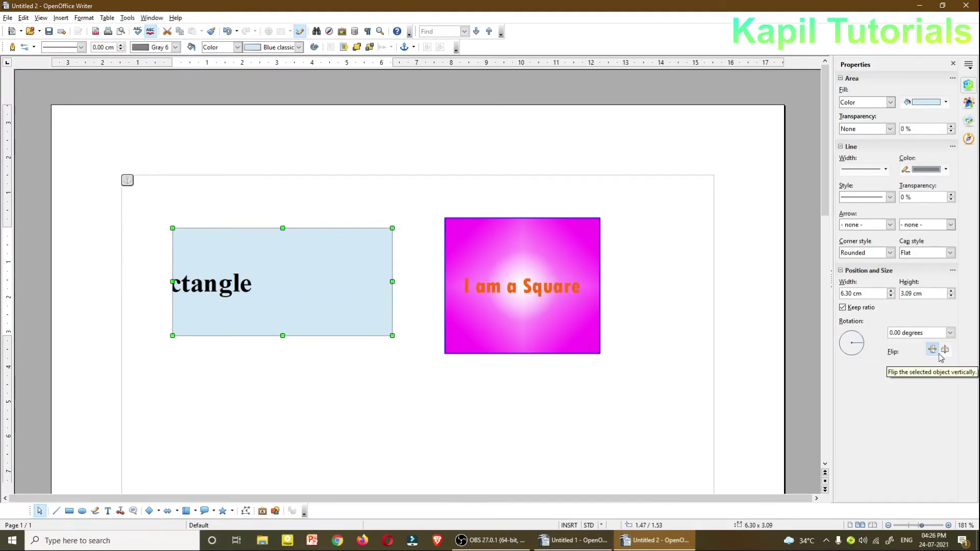
# Step: Flip the light blue rectangle vertically and flip it back to its original orientation
pyautogui.click(932, 350)
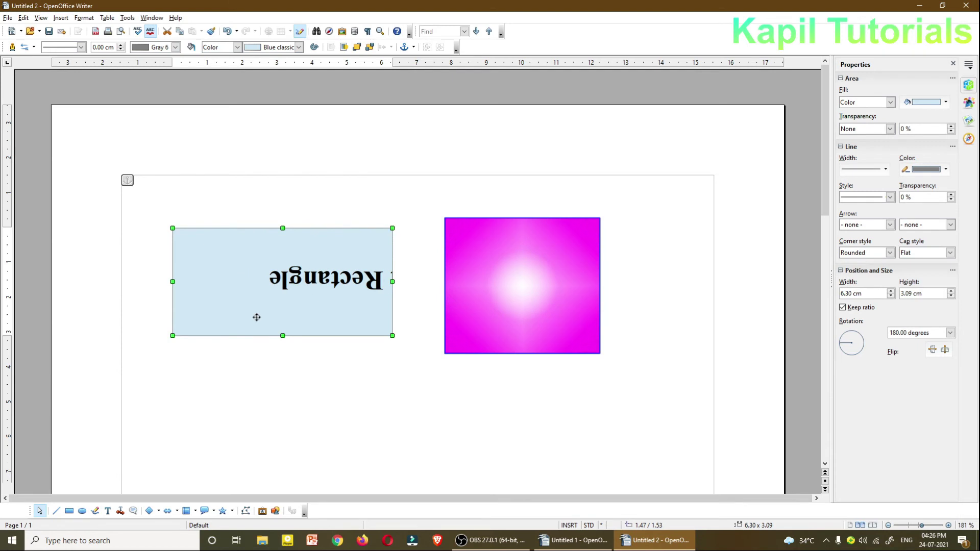
pyautogui.click(932, 350)
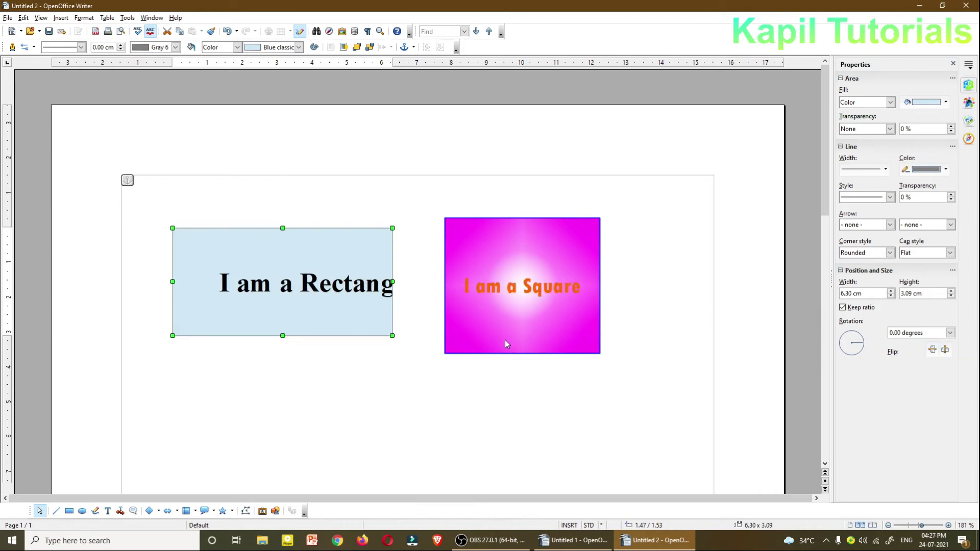
# Step: Draw an ellipse about 2.72 by 2.00 cm below the light blue rectangle and a closed wavy freeform outline beside it
pyautogui.click(81, 512)
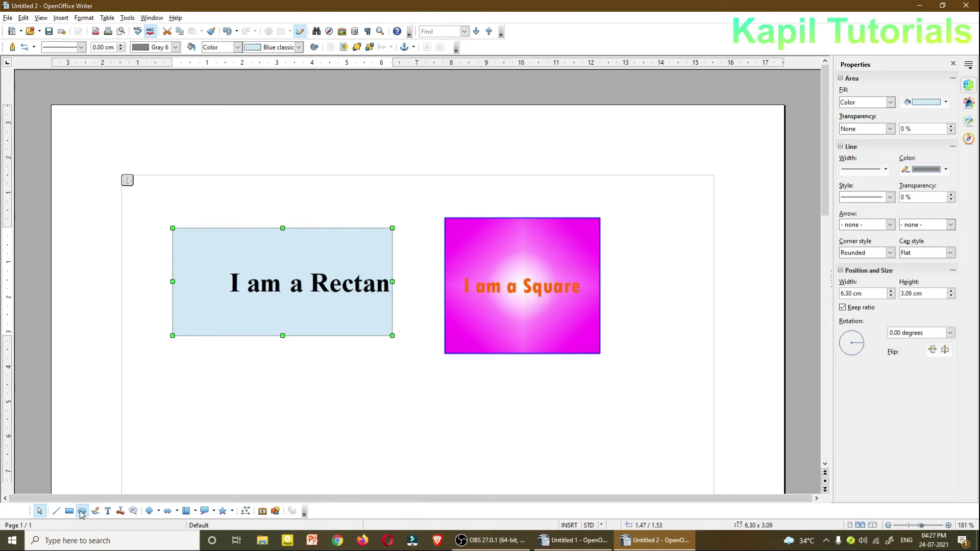
pyautogui.moveTo(199, 411); pyautogui.dragTo(295, 482)
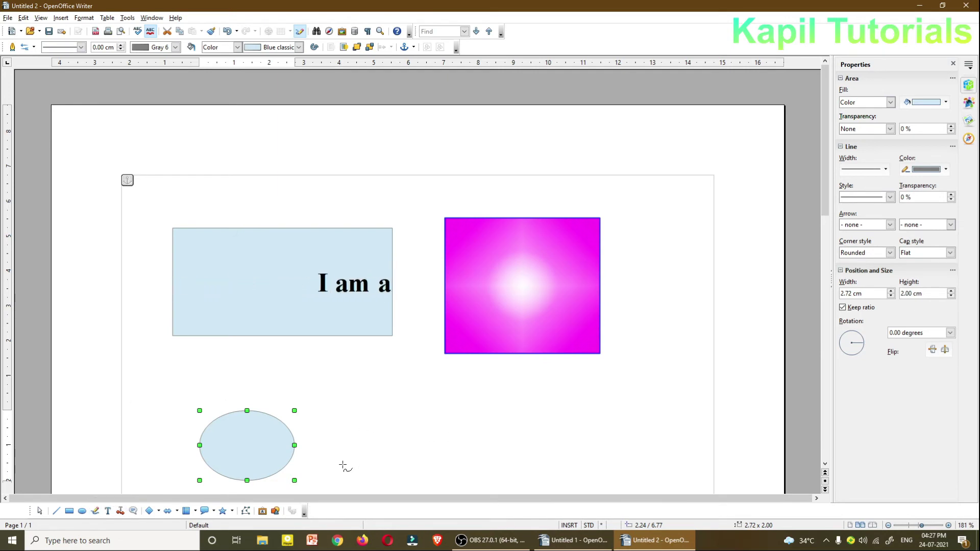
pyautogui.moveTo(376, 427); pyautogui.dragTo(397, 431)
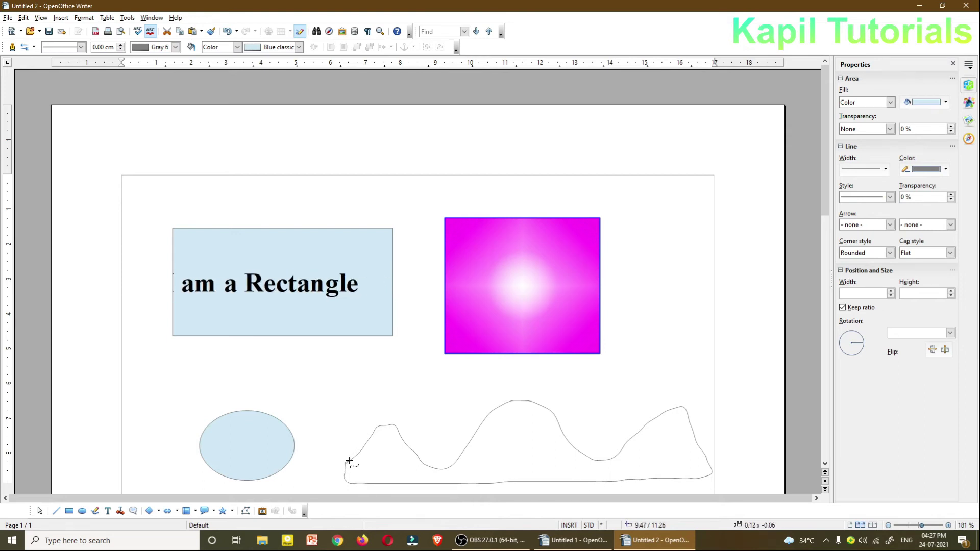
pyautogui.moveTo(543, 441); pyautogui.dragTo(543, 442)
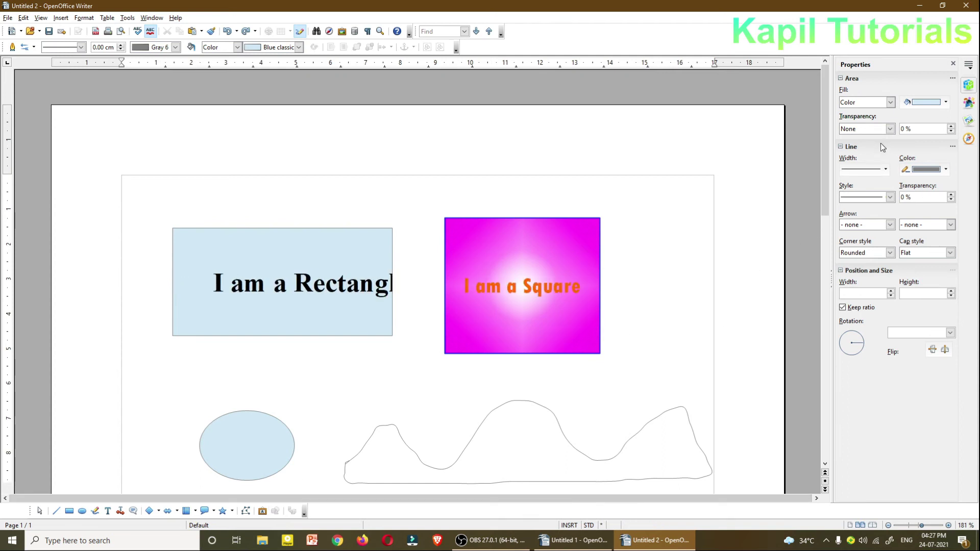
# Step: Set the fill colour to Cyan 1 and activate the Callouts drawing tool
pyautogui.click(945, 103)
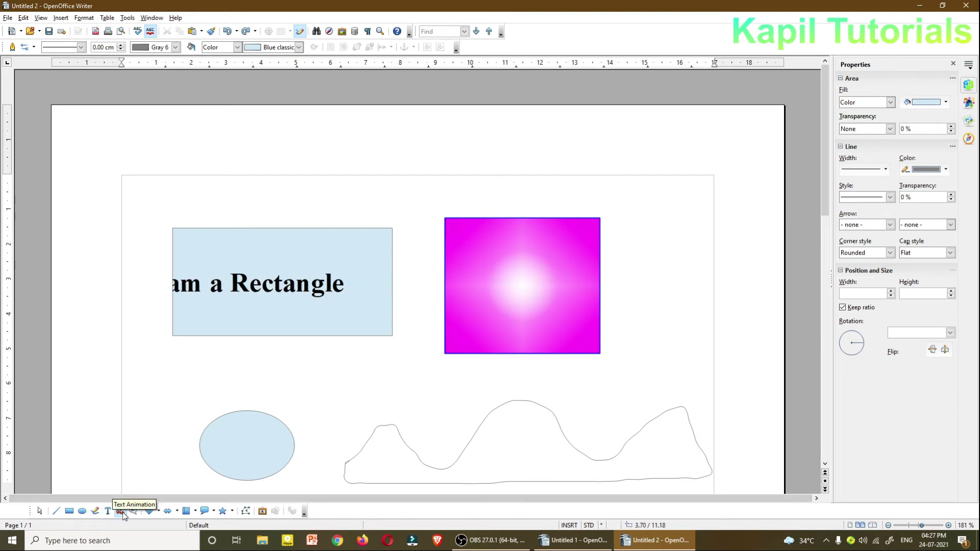
pyautogui.click(123, 511)
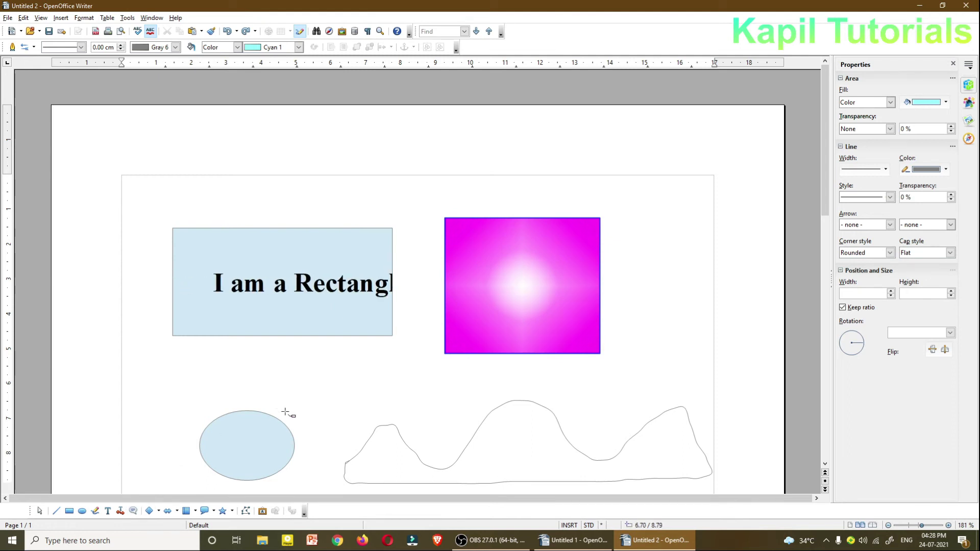
# Step: Create a new blank text document
pyautogui.click(7, 17)
pyautogui.moveTo(61, 31)
pyautogui.click(220, 30)
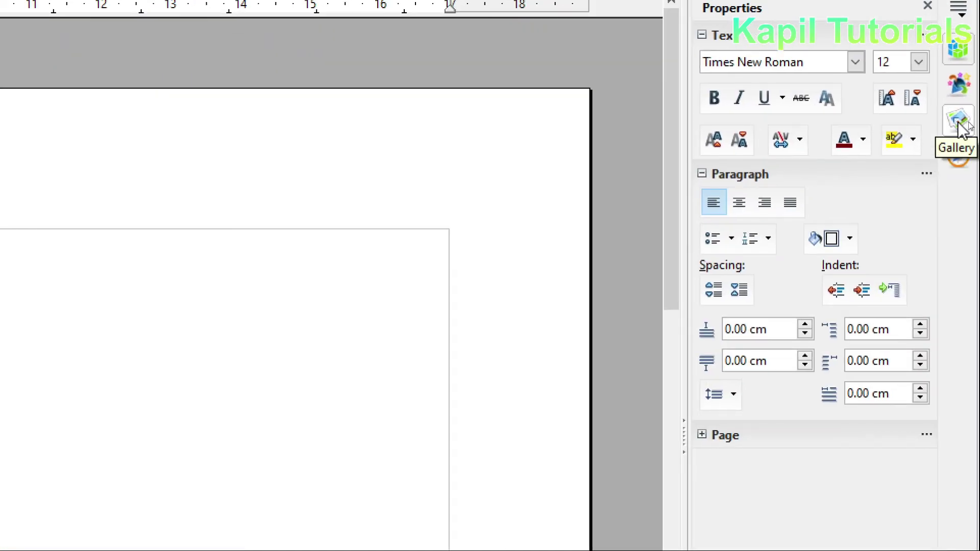
# Step: Insert the A02-Arrow-DarkBlue-Right image from the Gallery's Arrows theme and move it near the page's left margin, away from the top
pyautogui.click(958, 122)
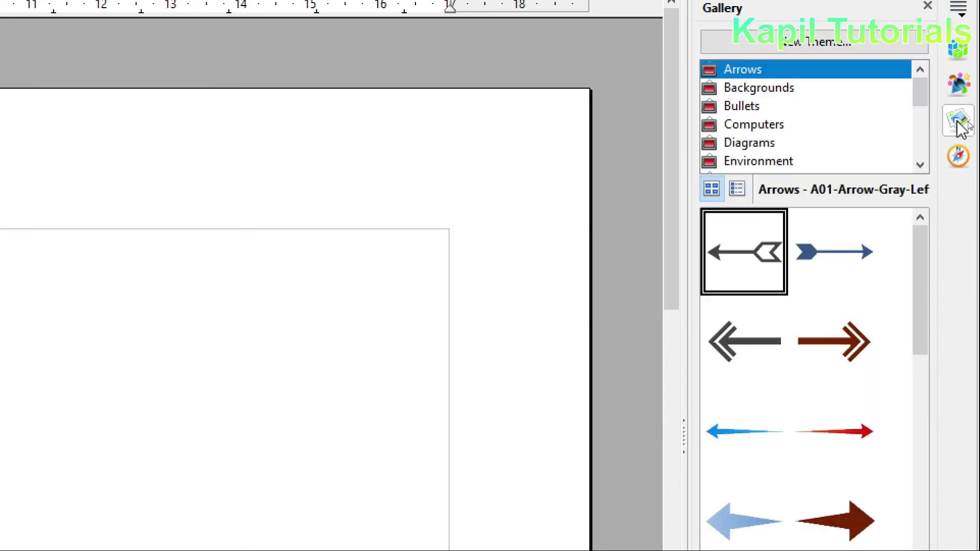
pyautogui.click(846, 260)
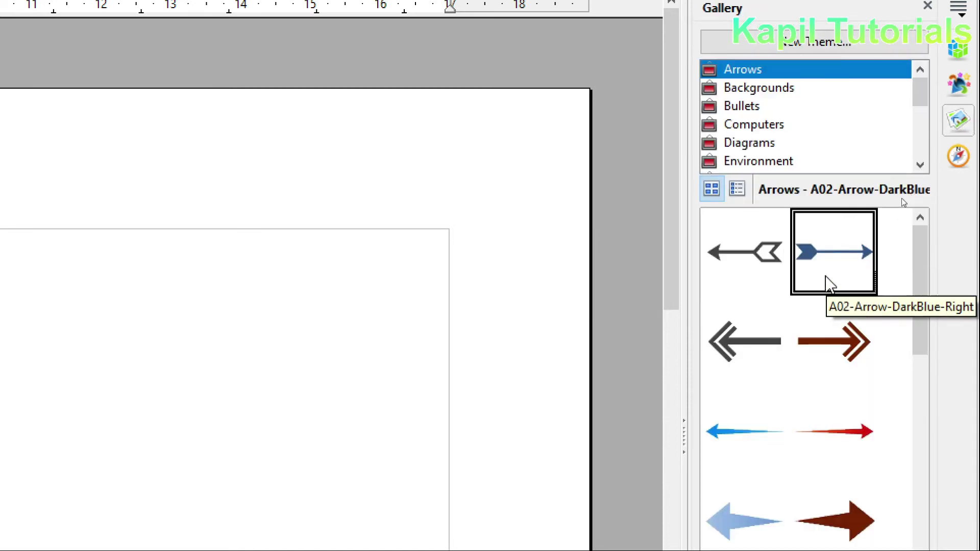
pyautogui.moveTo(838, 256); pyautogui.dragTo(11, 463)
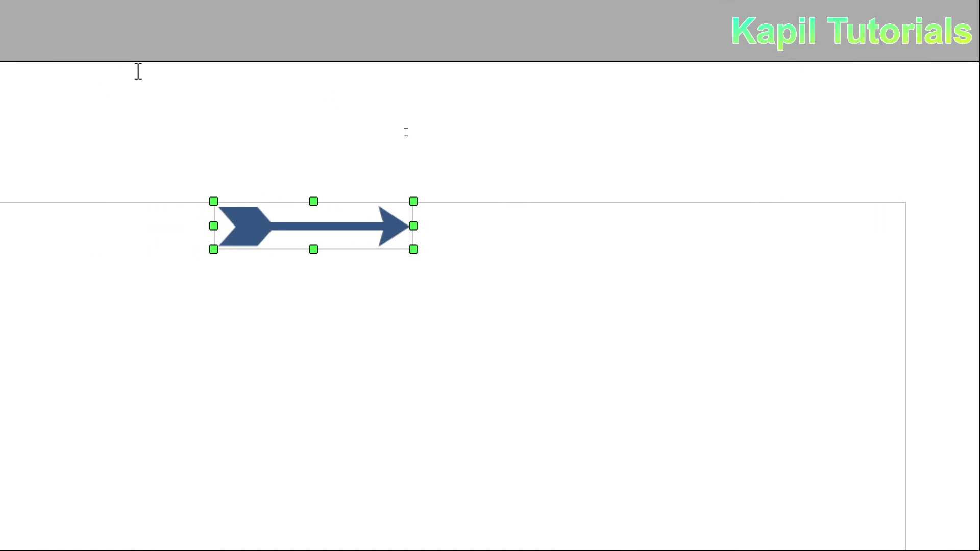
pyautogui.moveTo(293, 227); pyautogui.dragTo(199, 451)
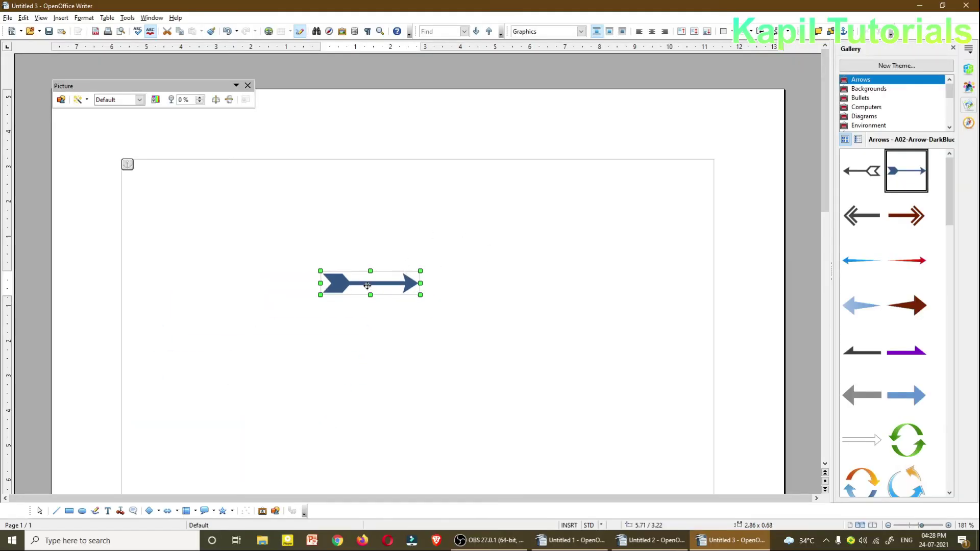
pyautogui.moveTo(368, 286); pyautogui.dragTo(224, 370)
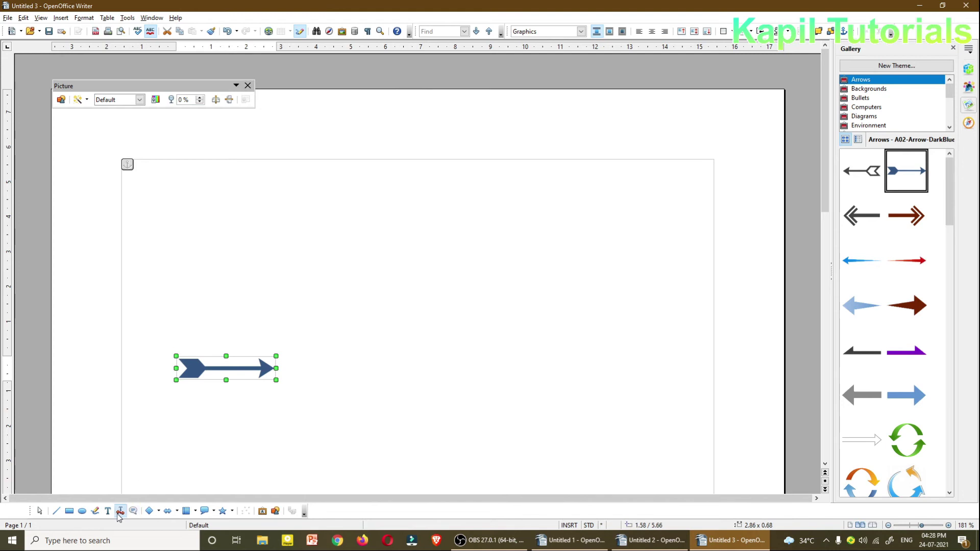
# Step: Draw a callout box about 1.96 by 1.96 cm pointing to the arrow's tip and move the box farther up and right
pyautogui.click(135, 512)
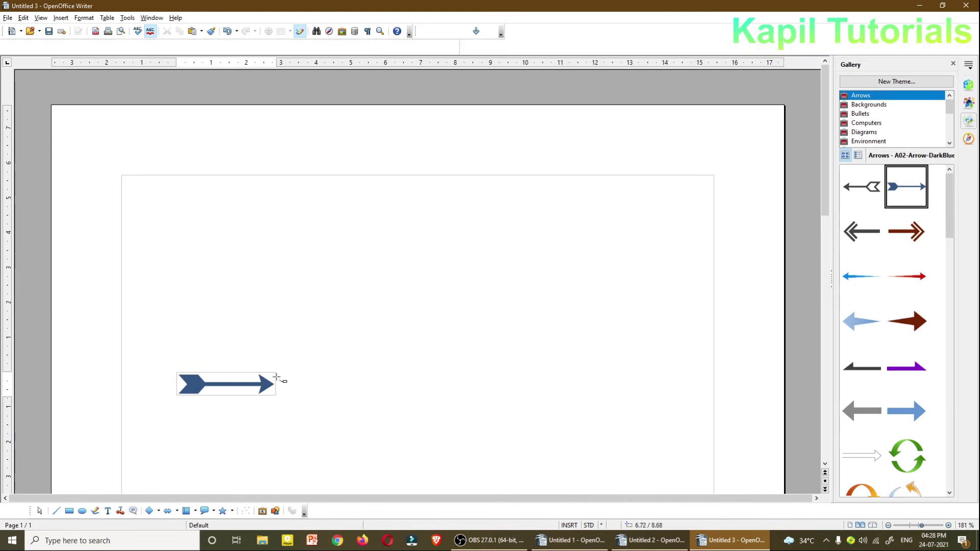
pyautogui.moveTo(276, 381); pyautogui.dragTo(321, 332)
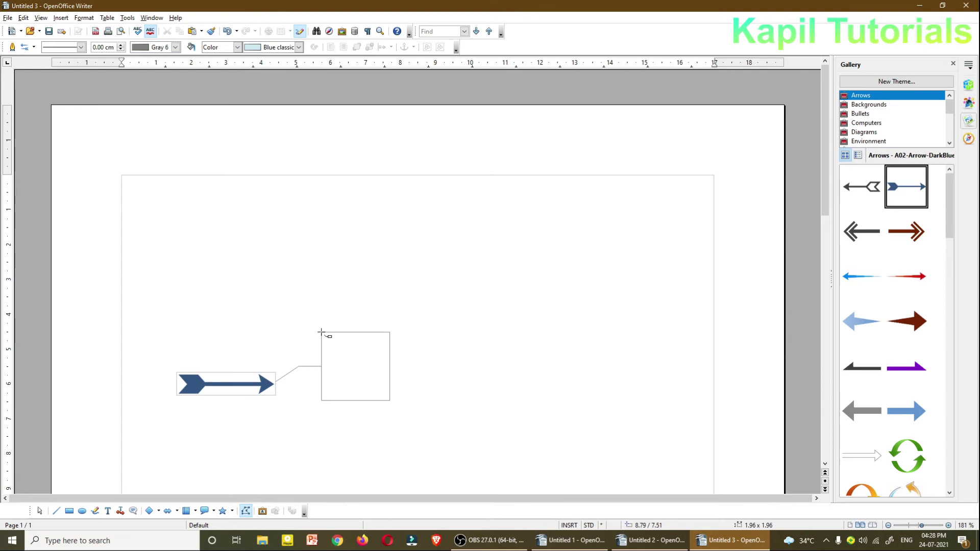
pyautogui.moveTo(347, 284); pyautogui.dragTo(386, 239)
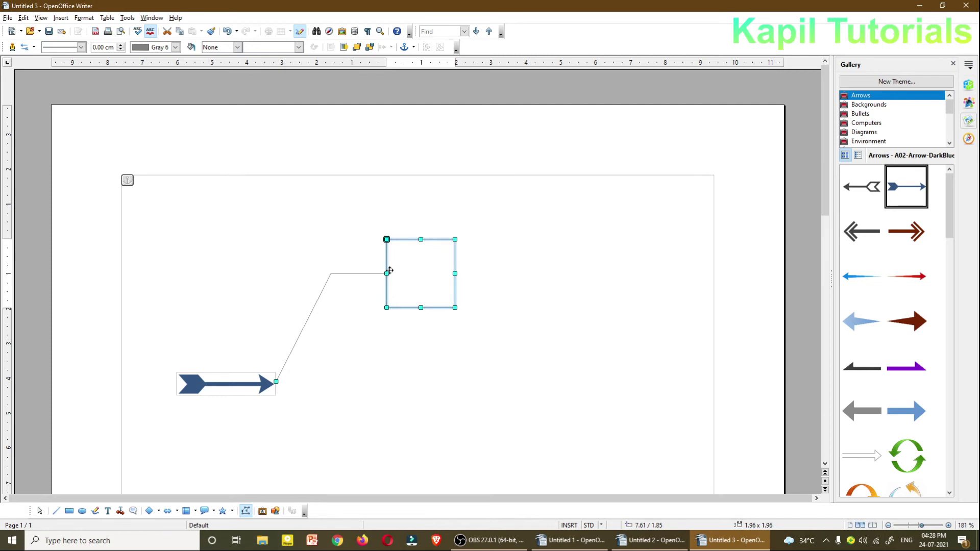
# Step: Add the text "I AM A ARROW" inside the callout box and finish editing it
pyautogui.doubleClick(404, 266)
pyautogui.write('I AM ')
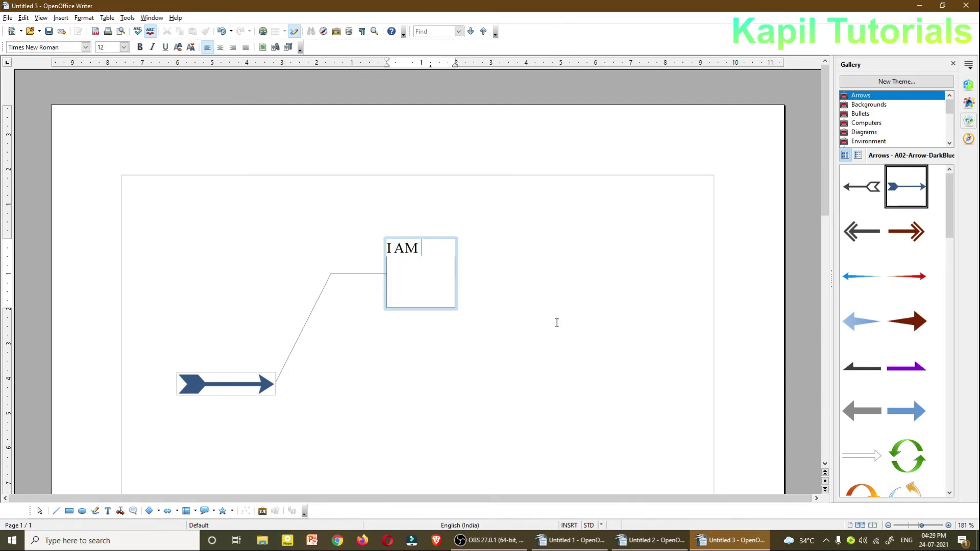
pyautogui.write('A ARROW')
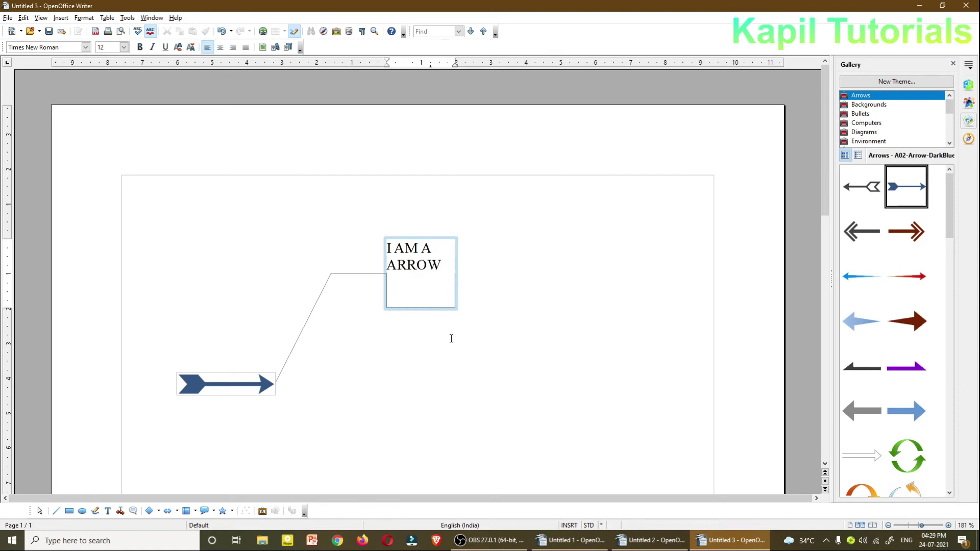
pyautogui.click(391, 353)
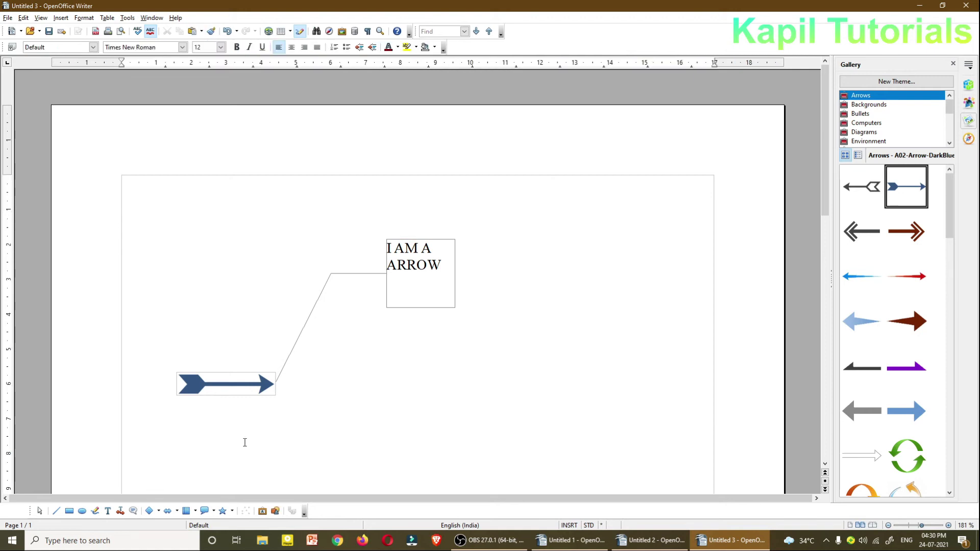
# Step: Draw an octagon basic shape about 2.31 by 2.05 cm below the callout box
pyautogui.click(159, 512)
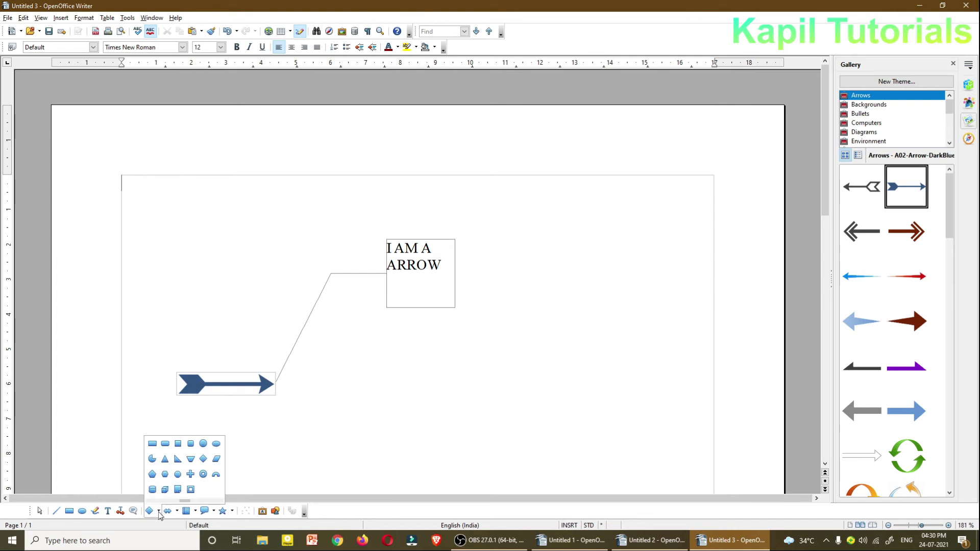
pyautogui.click(177, 474)
pyautogui.moveTo(371, 378); pyautogui.dragTo(451, 449)
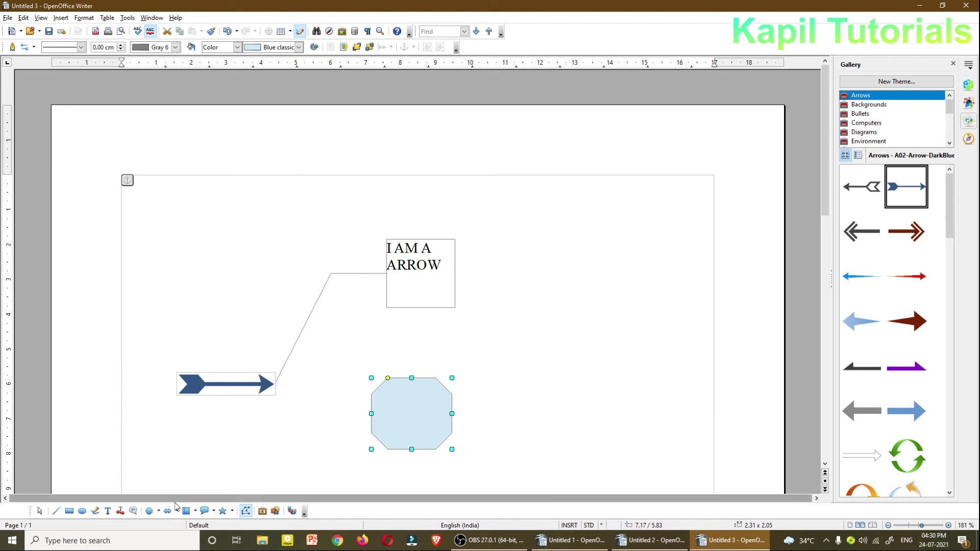
# Step: Draw a ring basic shape about 4.30 by 4.30 cm near the page's right margin
pyautogui.click(161, 512)
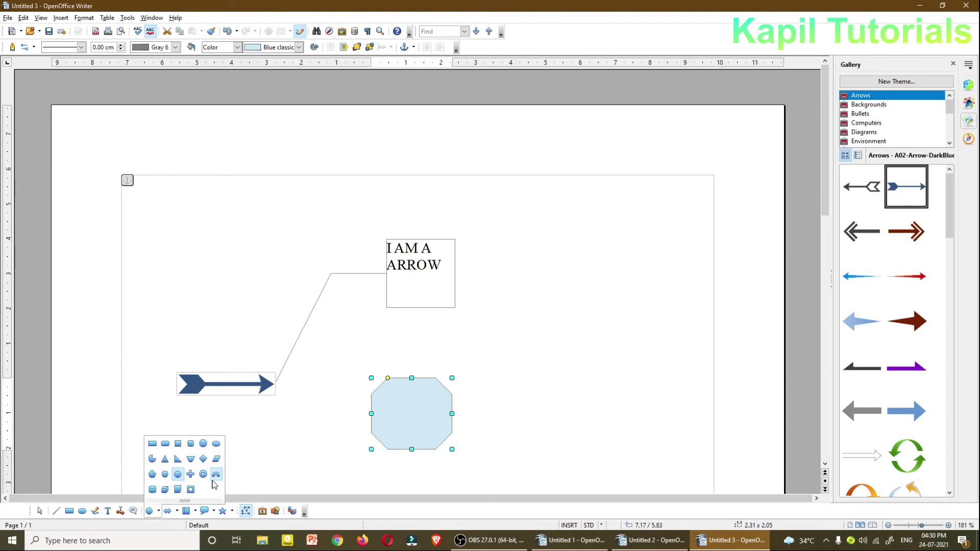
pyautogui.click(203, 474)
pyautogui.moveTo(561, 233); pyautogui.dragTo(711, 383)
# Step: Draw an up-and-down arrow callout block arrow about 2.53 by 2.68 cm above the dark blue arrow
pyautogui.click(176, 510)
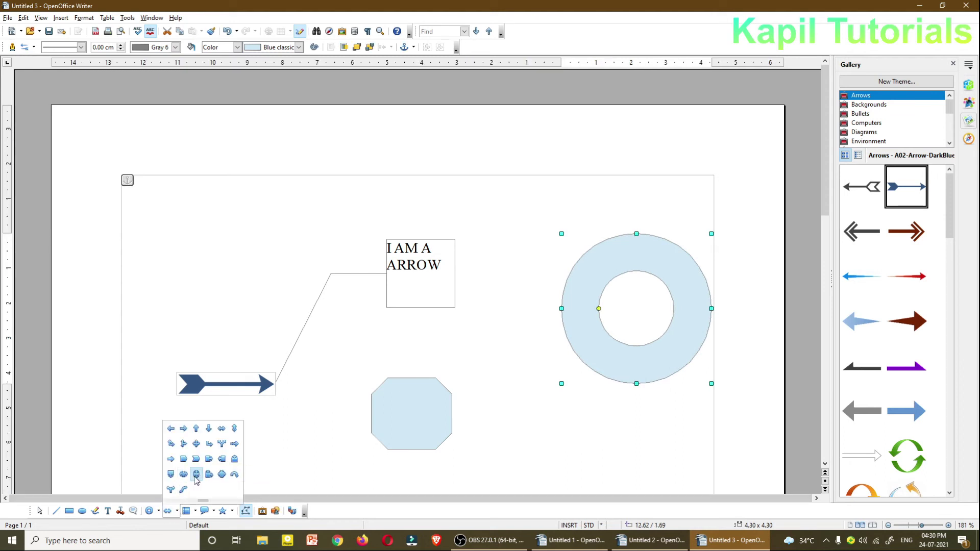
pyautogui.click(196, 478)
pyautogui.moveTo(175, 256)
pyautogui.mouseDown()
pyautogui.moveTo(225, 293)
pyautogui.moveTo(263, 350)
pyautogui.mouseUp()
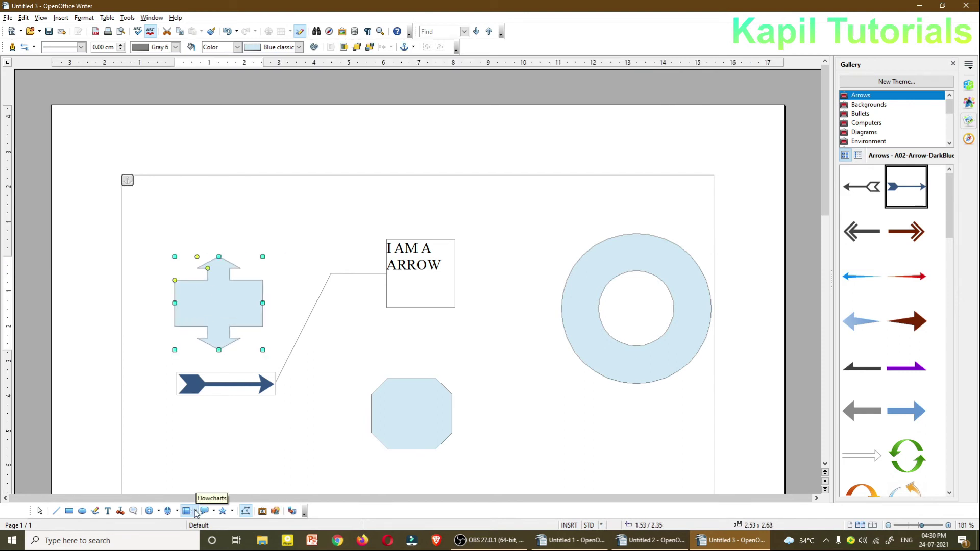
# Step: Draw a cloud callout about 4.18 by 2.78 cm overlapping the ring's upper-left part, deselect it and select it again
pyautogui.click(213, 510)
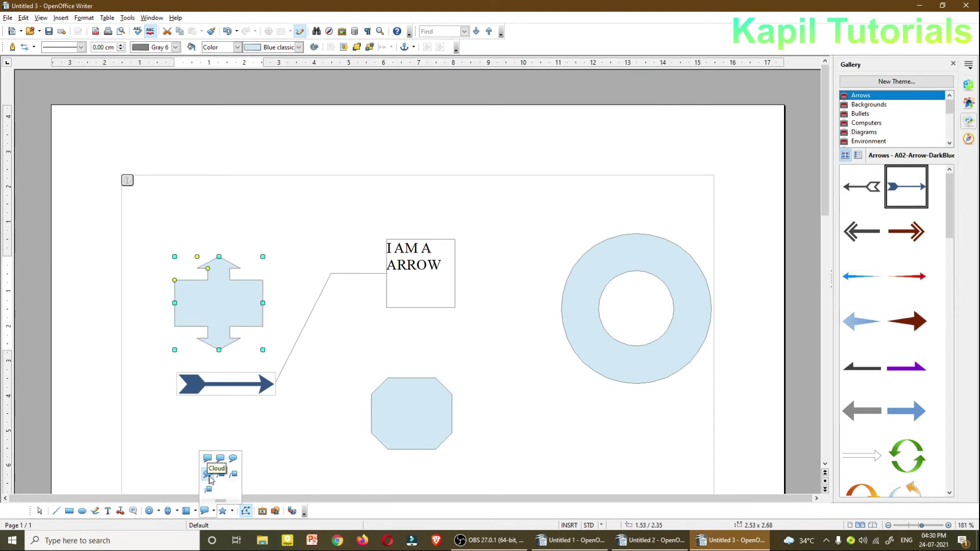
pyautogui.click(208, 475)
pyautogui.moveTo(484, 199); pyautogui.dragTo(630, 297)
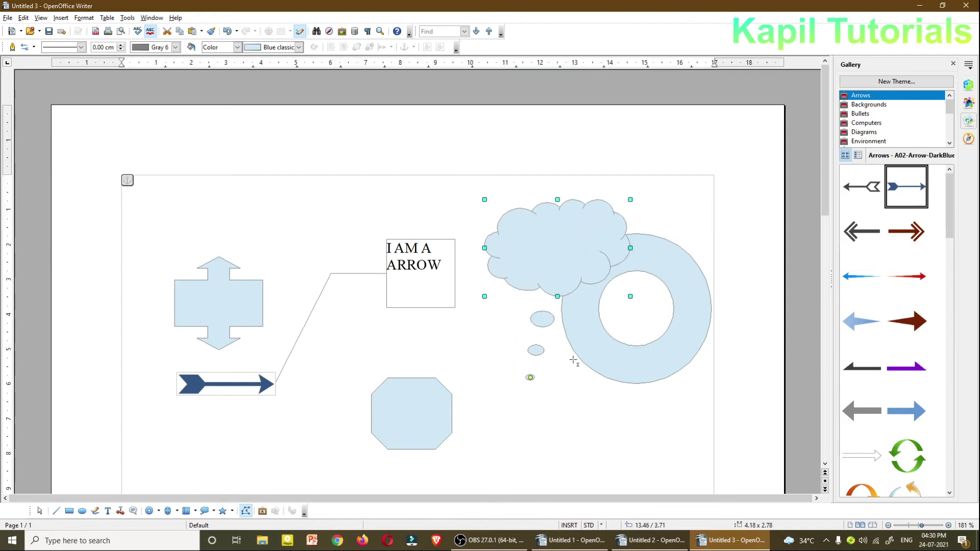
pyautogui.click(702, 180)
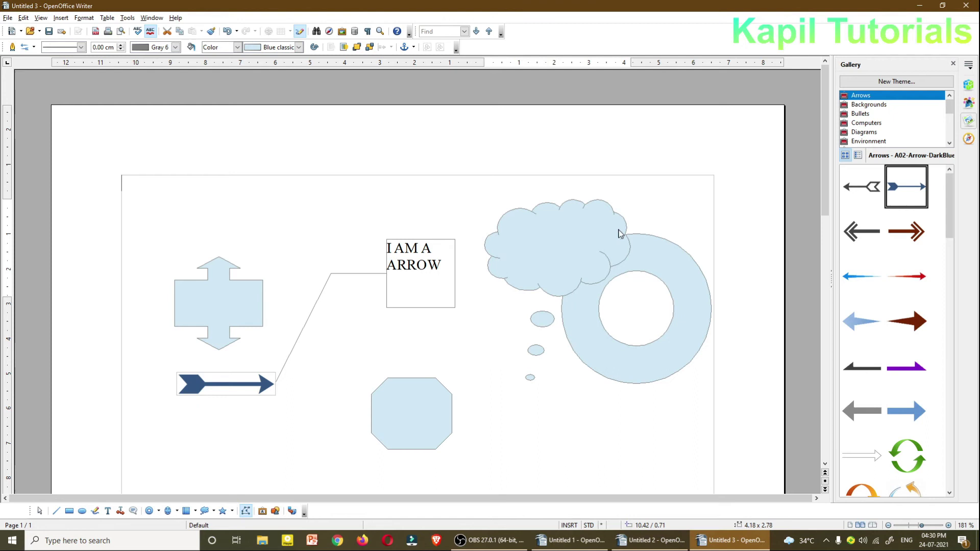
pyautogui.click(563, 233)
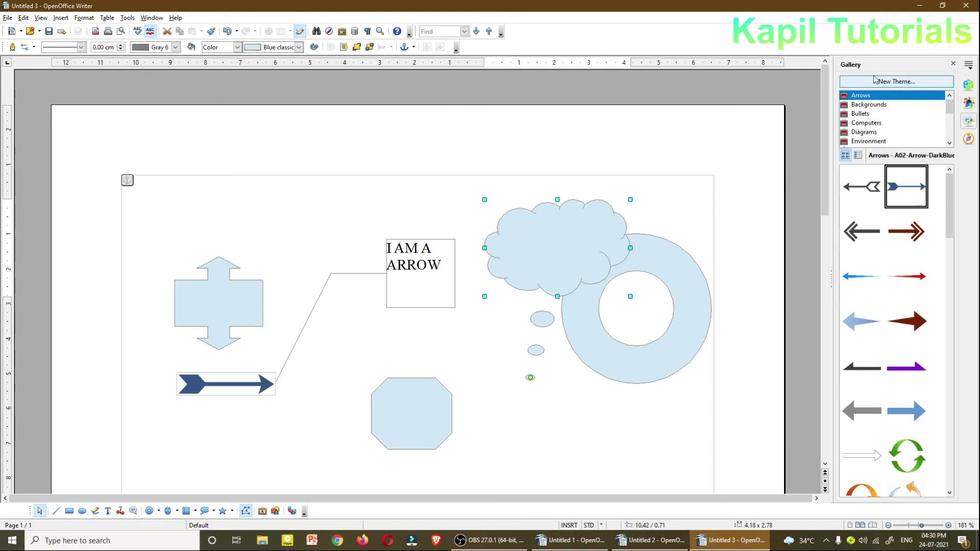
# Step: Fill the cloud callout with Turquoise 1 and move it slightly down
pyautogui.click(953, 64)
pyautogui.click(941, 102)
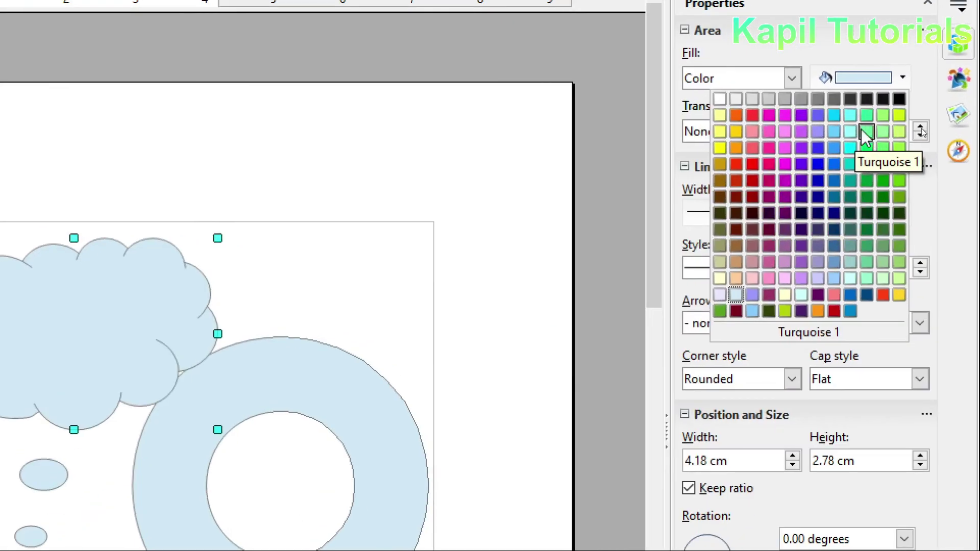
pyautogui.click(923, 129)
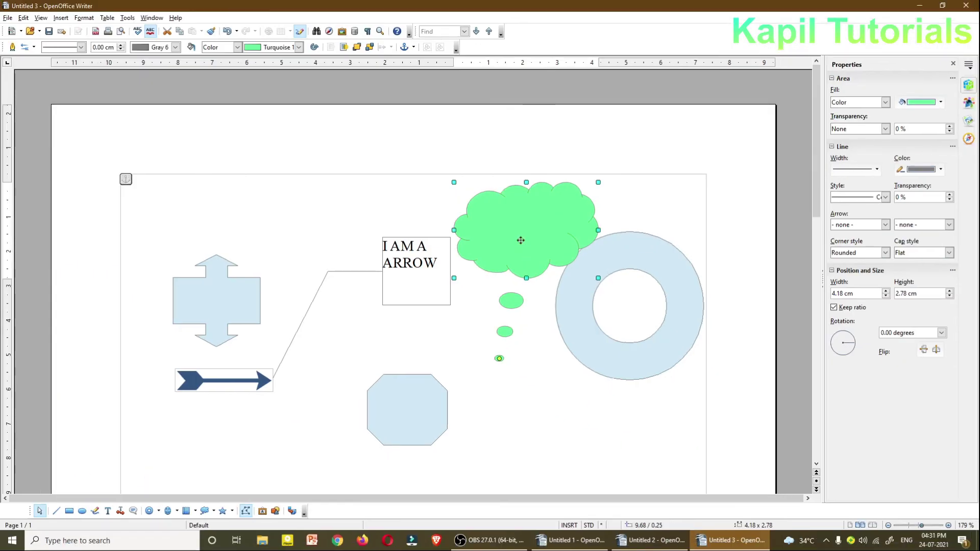
pyautogui.moveTo(521, 240); pyautogui.dragTo(521, 245)
# Step: Draw an eight-point star about 1.76 by 1.60 cm below and to the left of the octagon
pyautogui.click(204, 512)
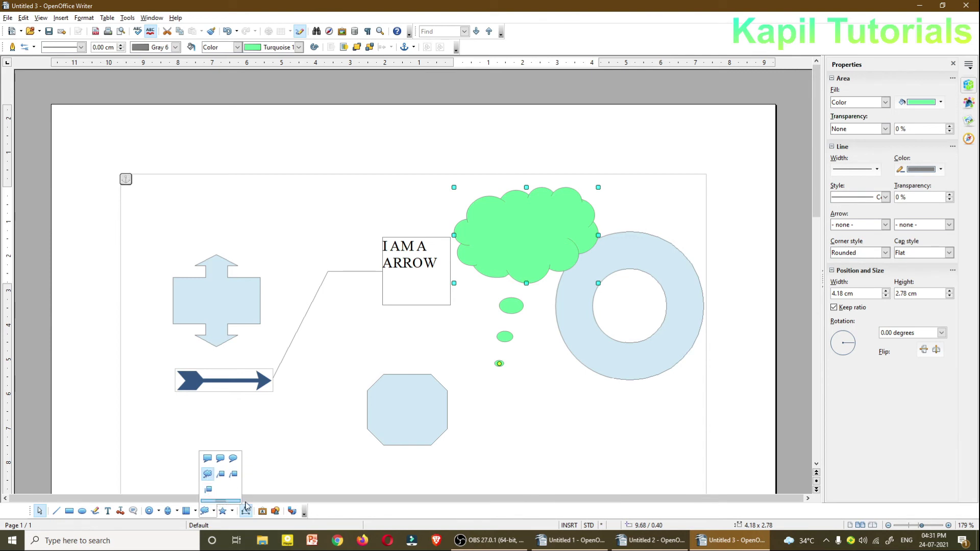
pyautogui.click(232, 511)
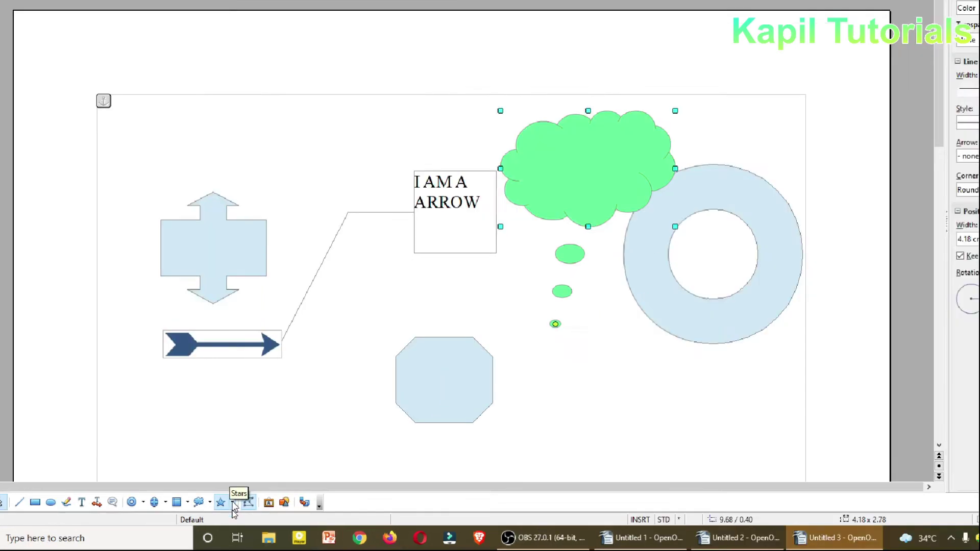
pyautogui.click(233, 504)
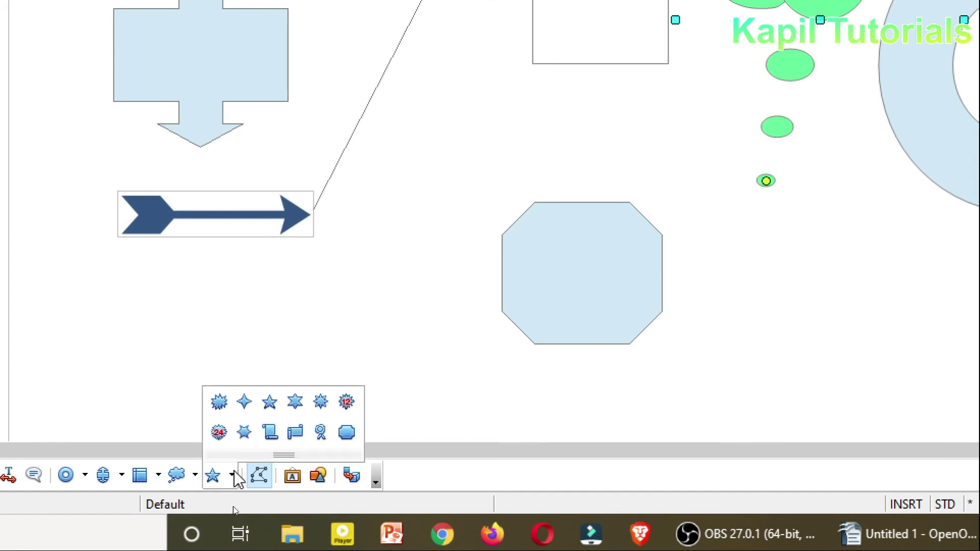
pyautogui.click(320, 402)
pyautogui.moveTo(335, 316); pyautogui.dragTo(457, 426)
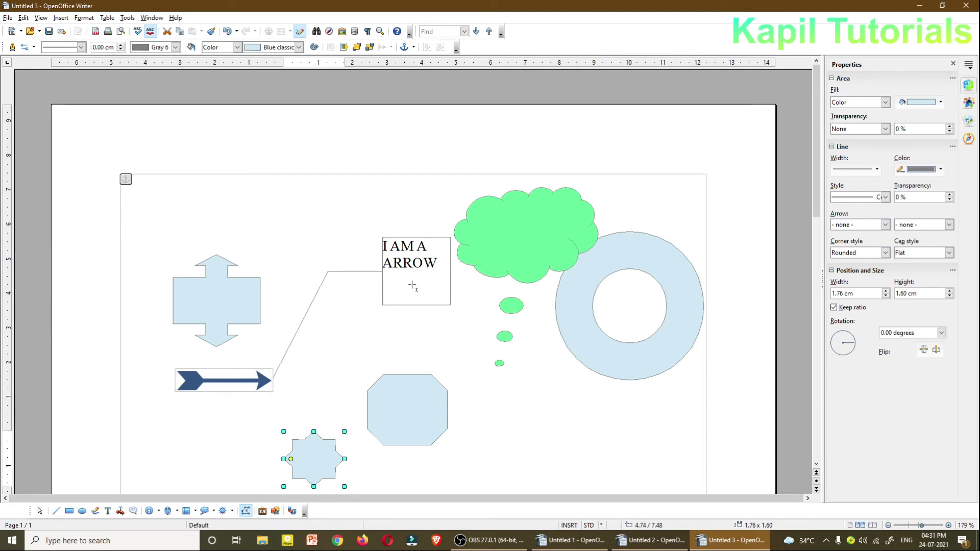
# Step: Delete all the shapes on the page, including the dark blue arrow, the cloud callout and the ring
pyautogui.moveTo(147, 189); pyautogui.dragTo(667, 469)
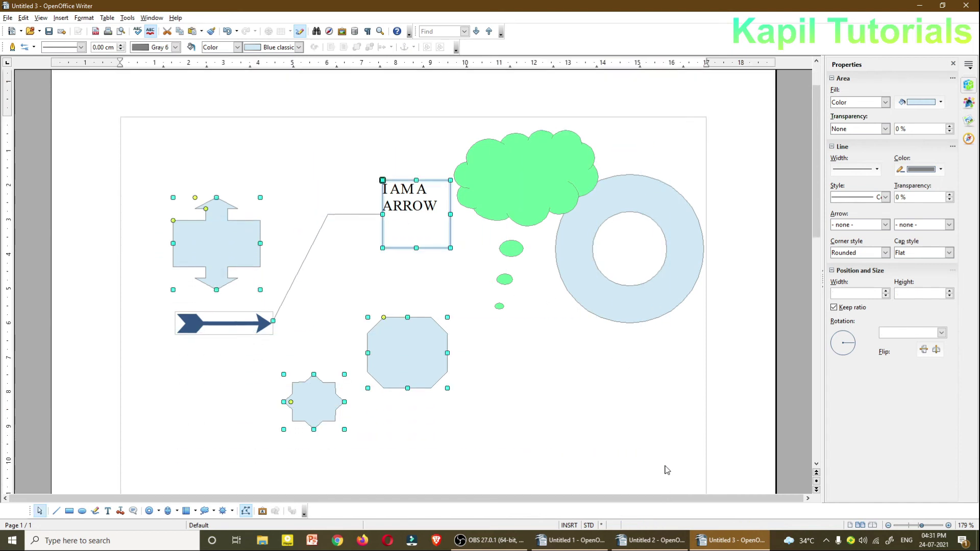
pyautogui.press('Delete')
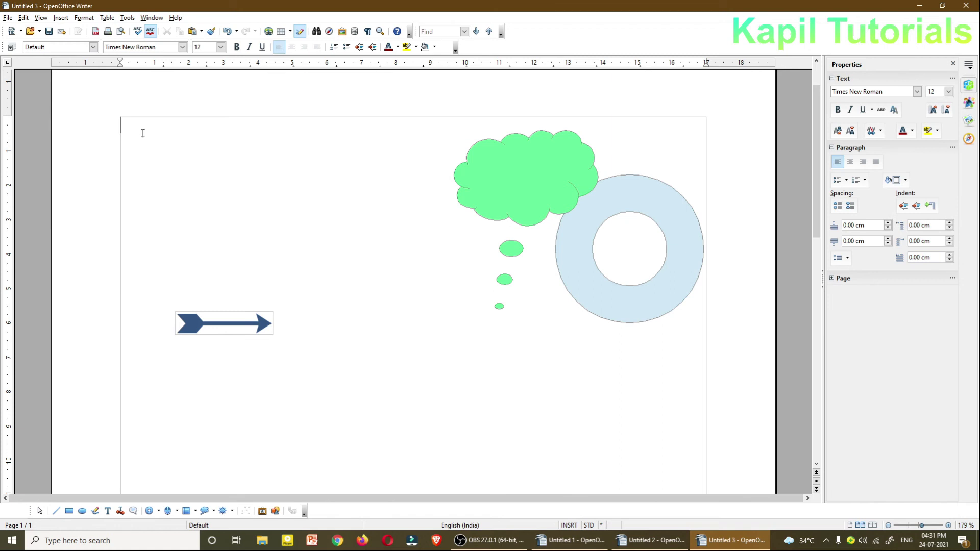
pyautogui.click(237, 324)
pyautogui.press('Delete')
pyautogui.click(496, 186)
pyautogui.press('Delete')
pyautogui.click(575, 247)
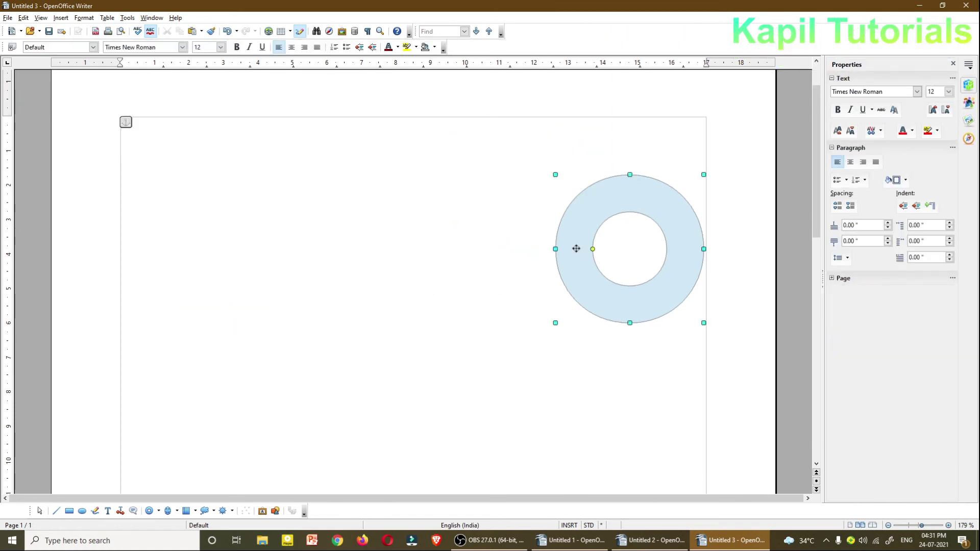
pyautogui.press('Delete')
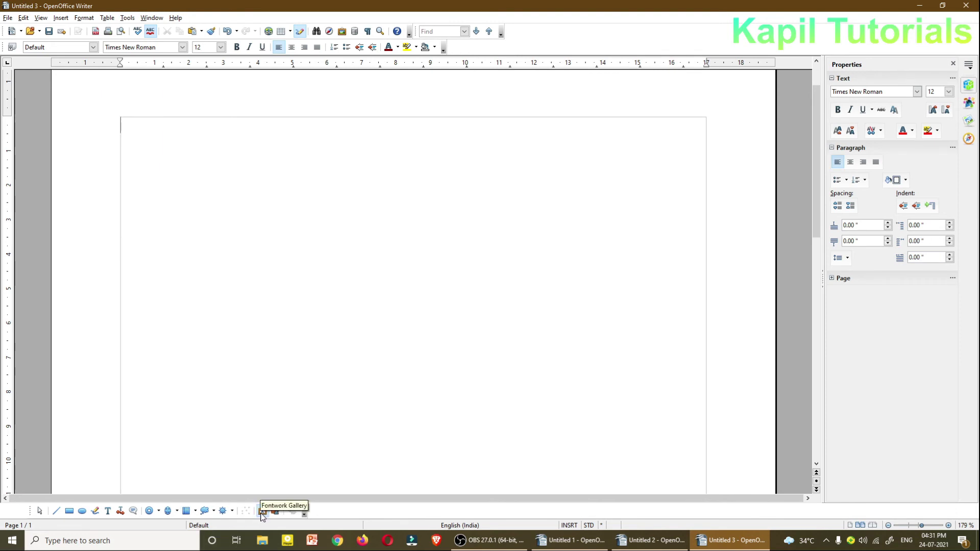
# Step: Insert a Fontwork object in the red-and-yellow Fiery style from the Fontwork Gallery and move it up the page
pyautogui.click(262, 513)
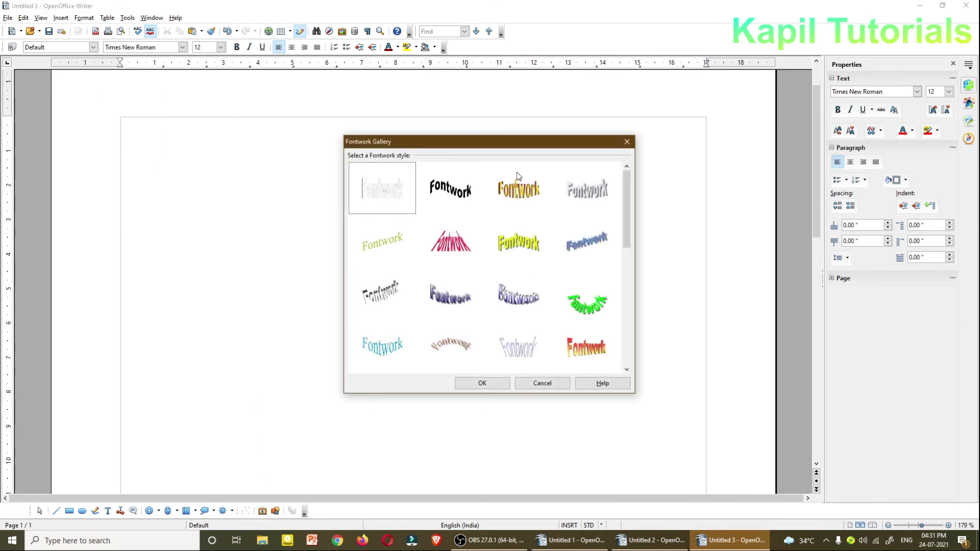
pyautogui.moveTo(480, 147); pyautogui.dragTo(401, 145)
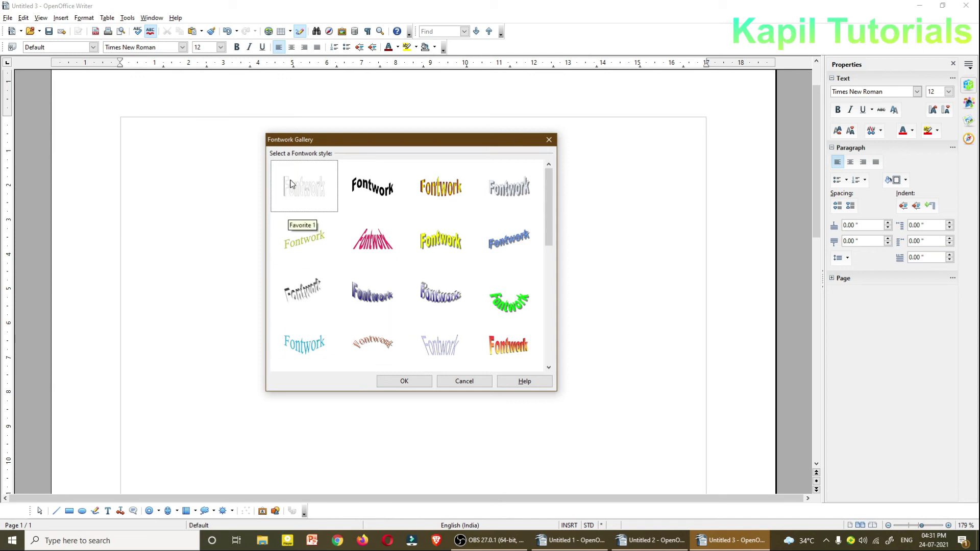
pyautogui.click(442, 194)
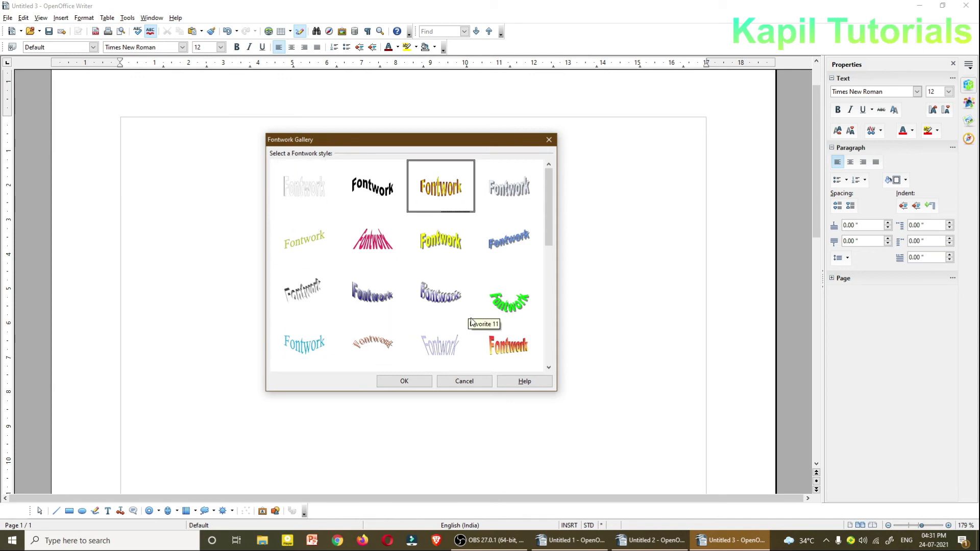
pyautogui.moveTo(543, 218); pyautogui.dragTo(549, 295)
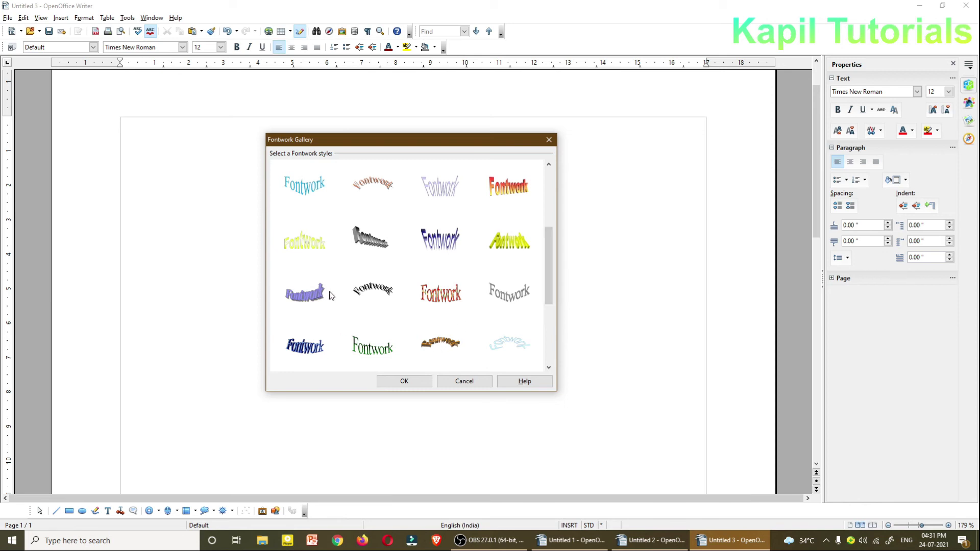
pyautogui.click(428, 296)
pyautogui.click(427, 381)
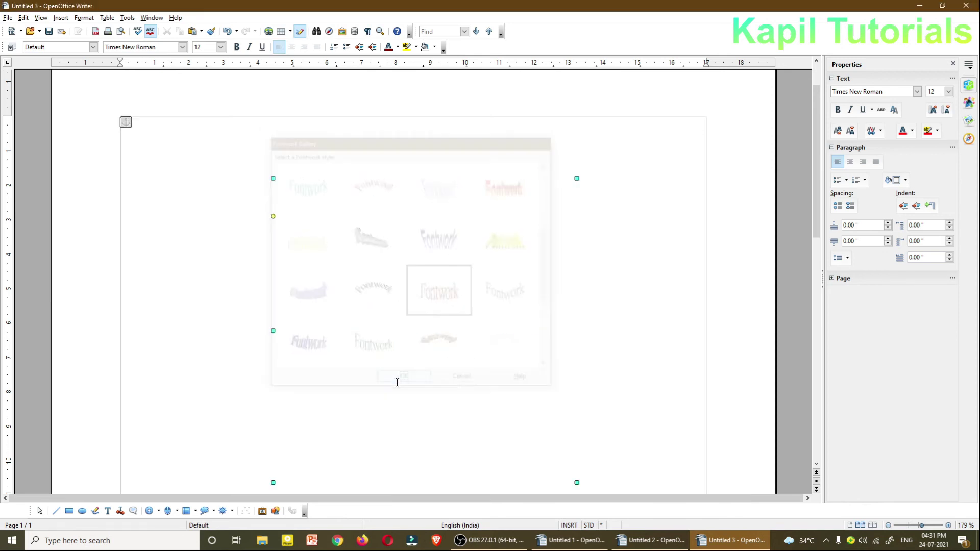
pyautogui.moveTo(457, 375)
pyautogui.mouseDown()
pyautogui.moveTo(423, 286)
pyautogui.moveTo(421, 220)
pyautogui.mouseUp()
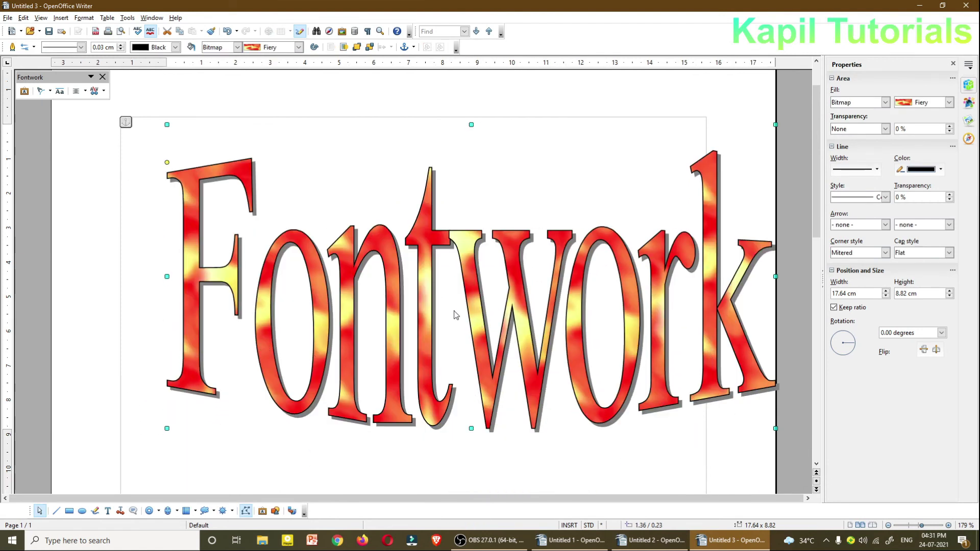
pyautogui.moveTo(467, 286); pyautogui.dragTo(465, 279)
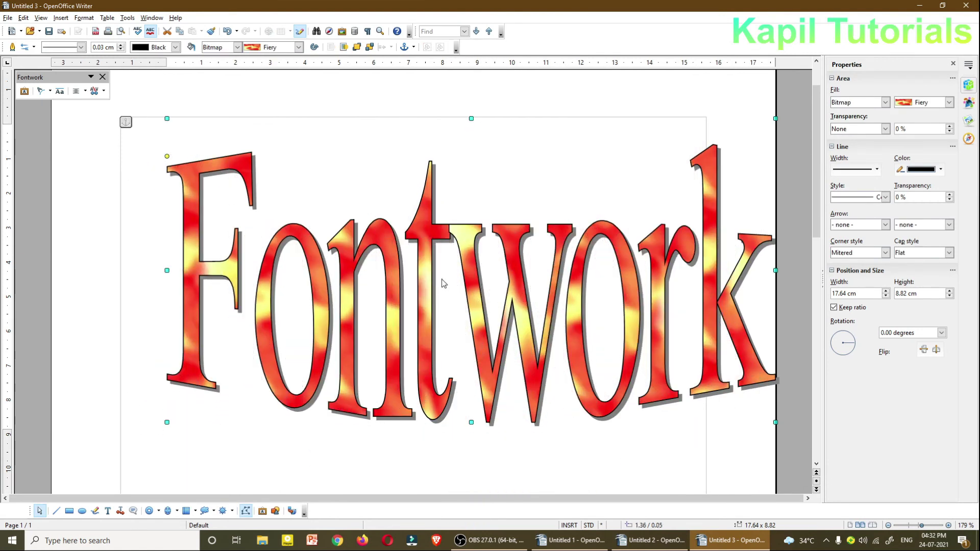
# Step: Replace the Fontwork object's text with "My I.T Class"
pyautogui.doubleClick(467, 269)
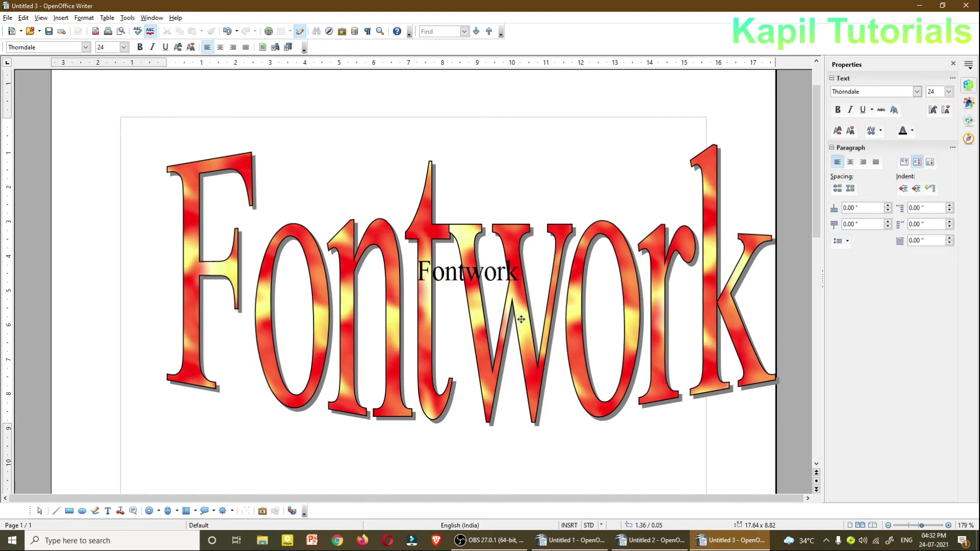
pyautogui.press('BackSpace')
pyautogui.press('BackSpace')
pyautogui.press('BackSpace')
pyautogui.press('BackSpace')
pyautogui.press('BackSpace')
pyautogui.press('BackSpace')
pyautogui.press('BackSpace')
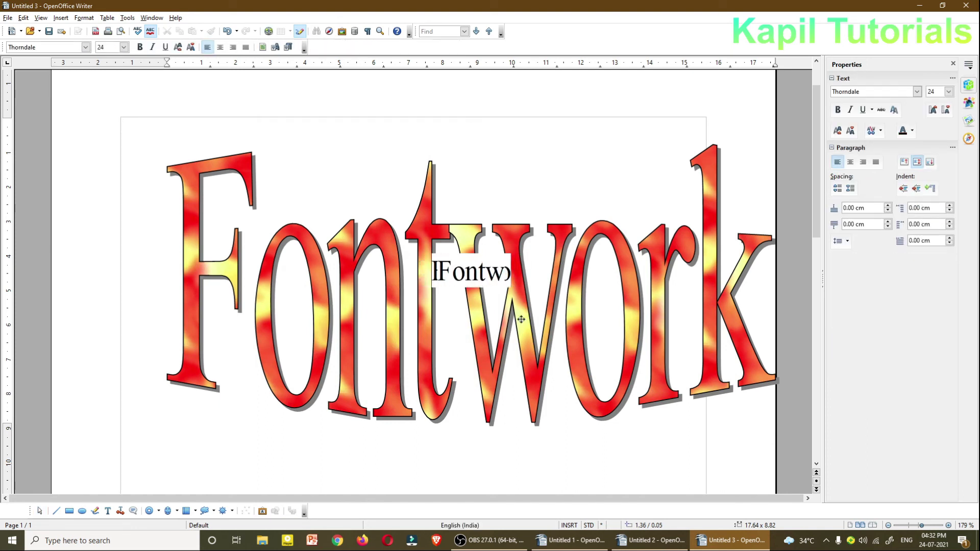
pyautogui.press('BackSpace')
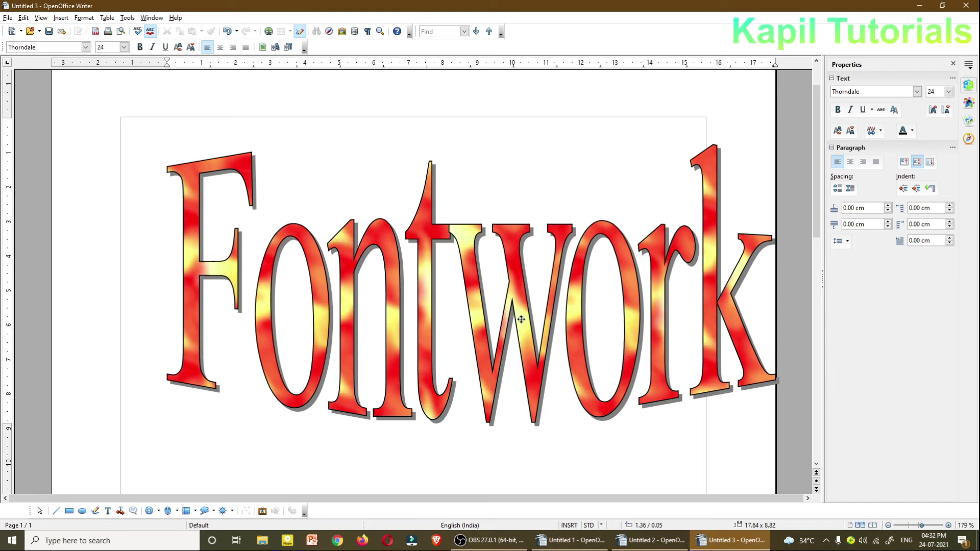
pyautogui.write('My I')
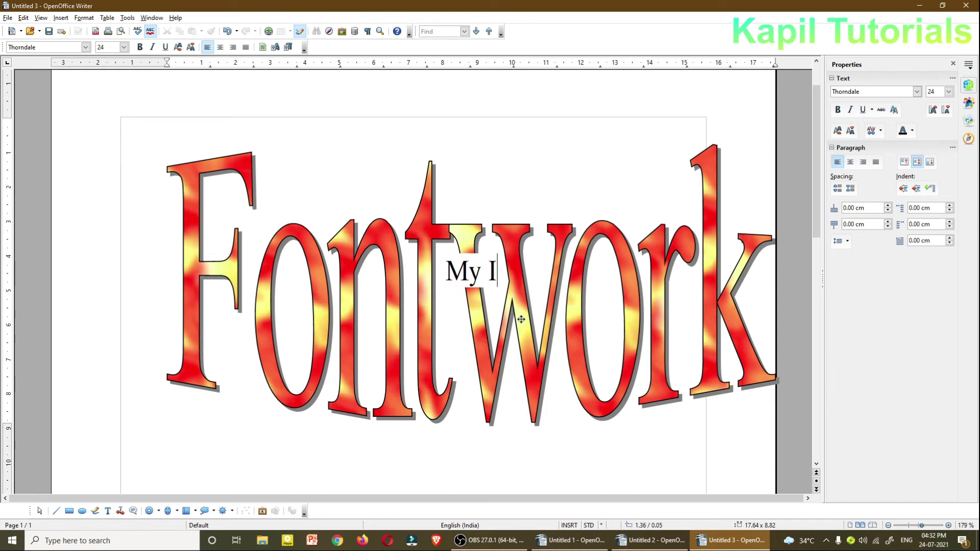
pyautogui.write('.T Class')
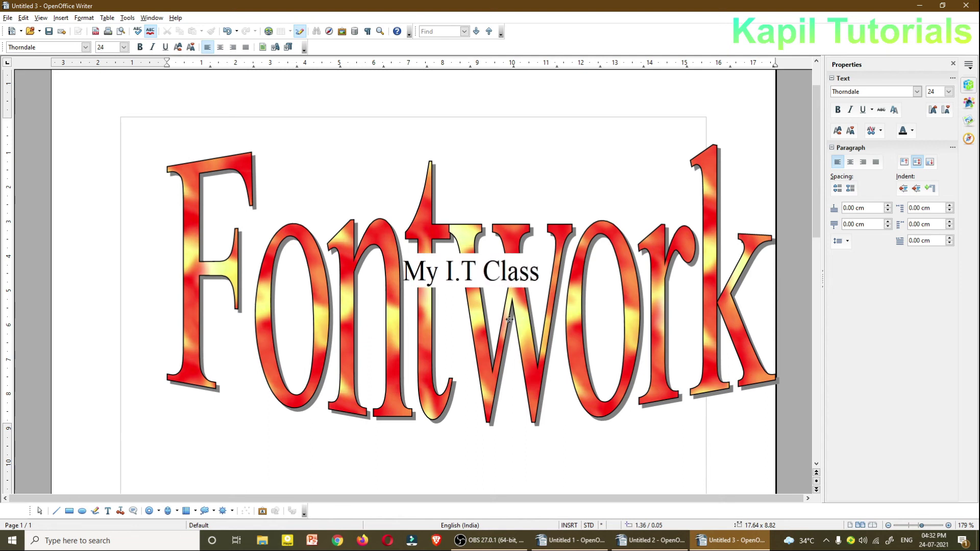
pyautogui.click(528, 166)
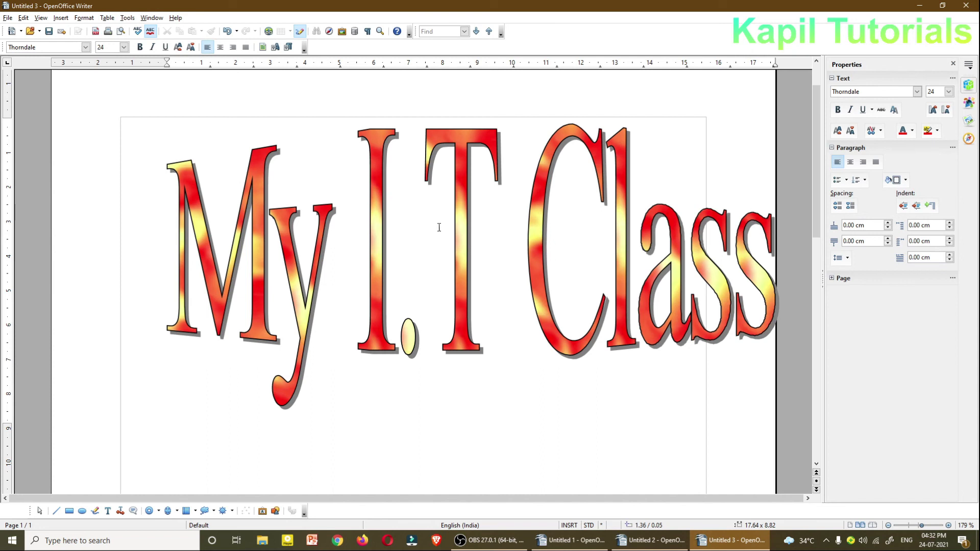
# Step: Resize the Fontwork object to about 12.50 by 6.79 cm and position it within the page margins
pyautogui.click(461, 201)
pyautogui.moveTo(460, 202); pyautogui.dragTo(461, 228)
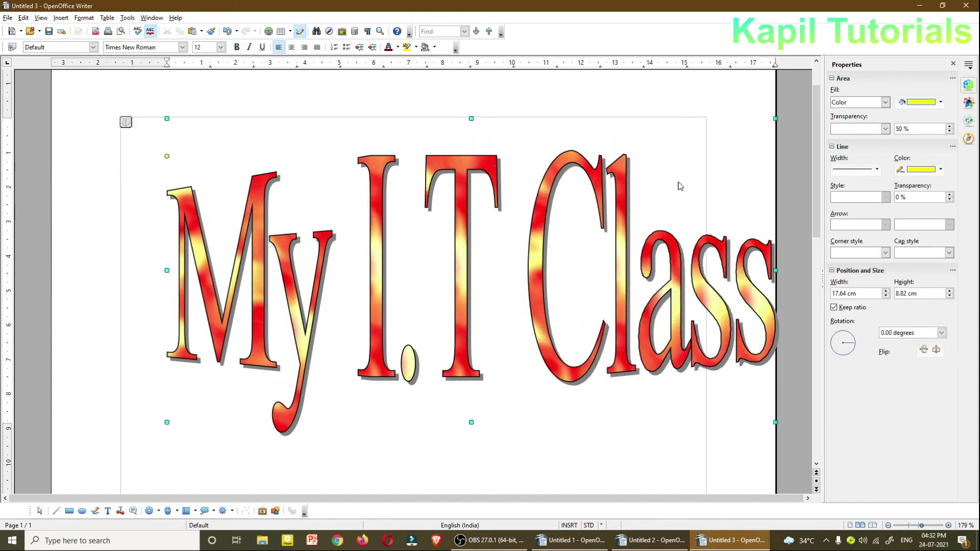
pyautogui.moveTo(775, 145); pyautogui.dragTo(612, 222)
pyautogui.moveTo(431, 282); pyautogui.dragTo(370, 243)
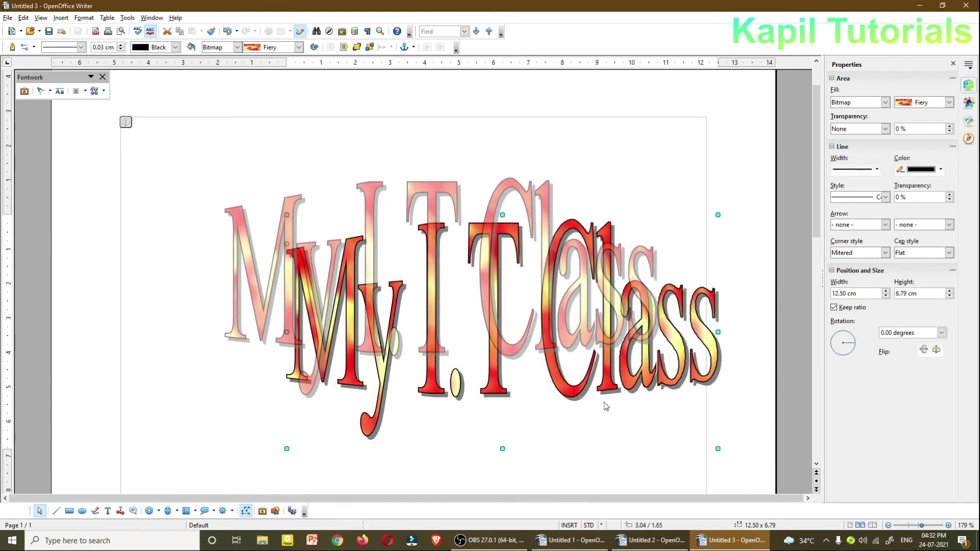
pyautogui.moveTo(606, 407); pyautogui.dragTo(609, 403)
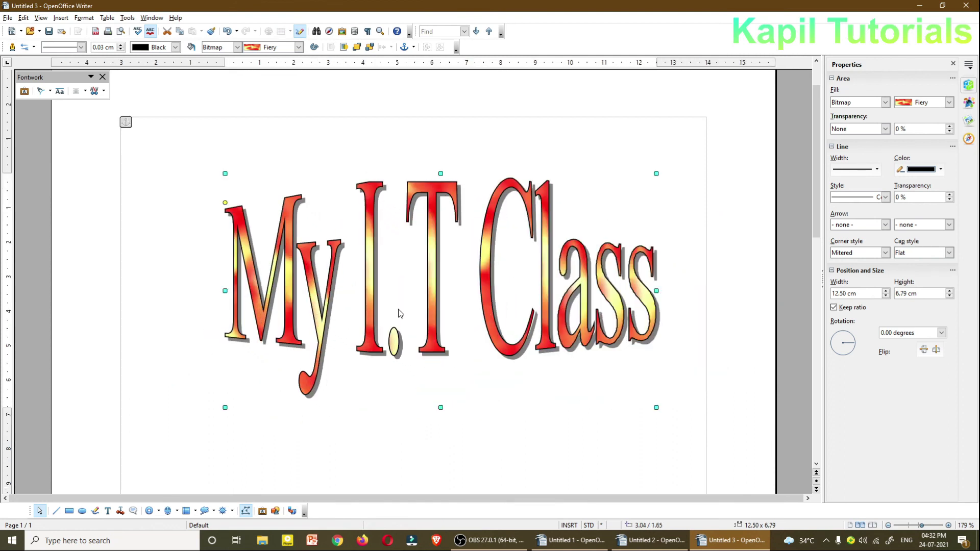
pyautogui.moveTo(431, 270); pyautogui.dragTo(422, 270)
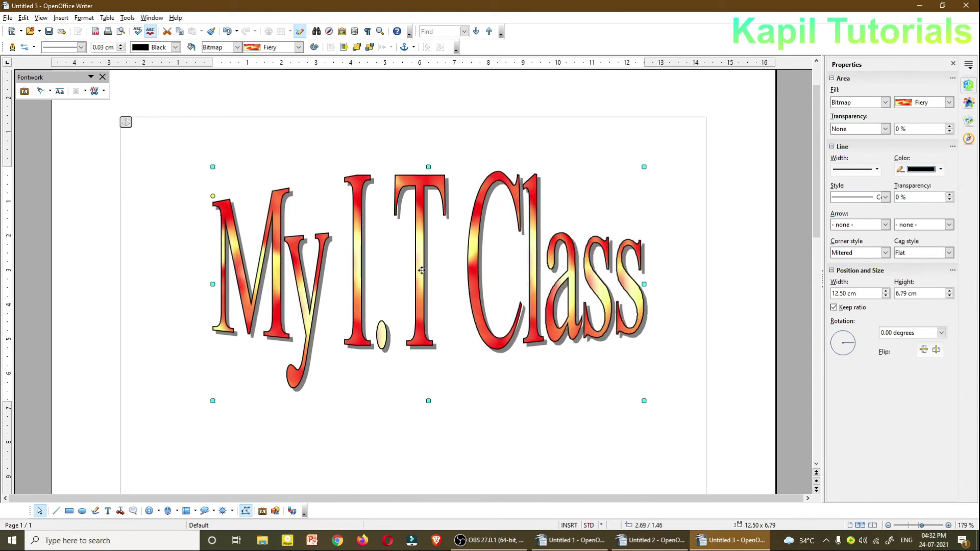
# Step: Try the downward arc, hexagon-like and left arc Fontwork shapes on the "My I.T Class" text
pyautogui.click(49, 92)
pyautogui.click(57, 155)
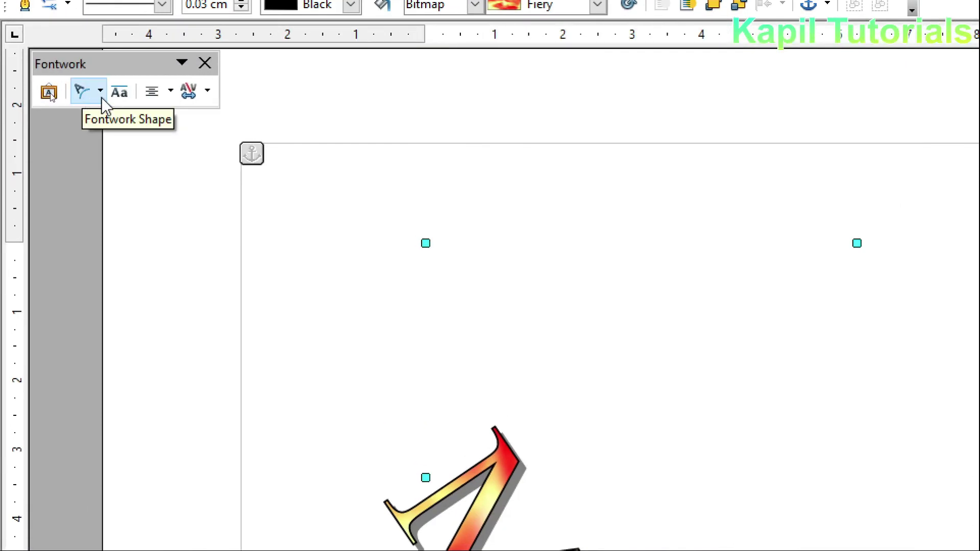
pyautogui.click(49, 91)
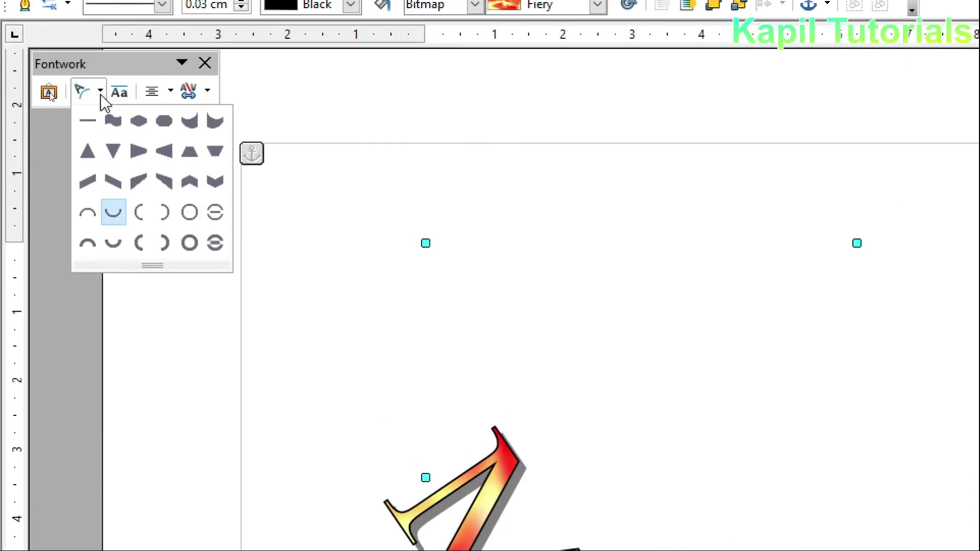
pyautogui.click(132, 124)
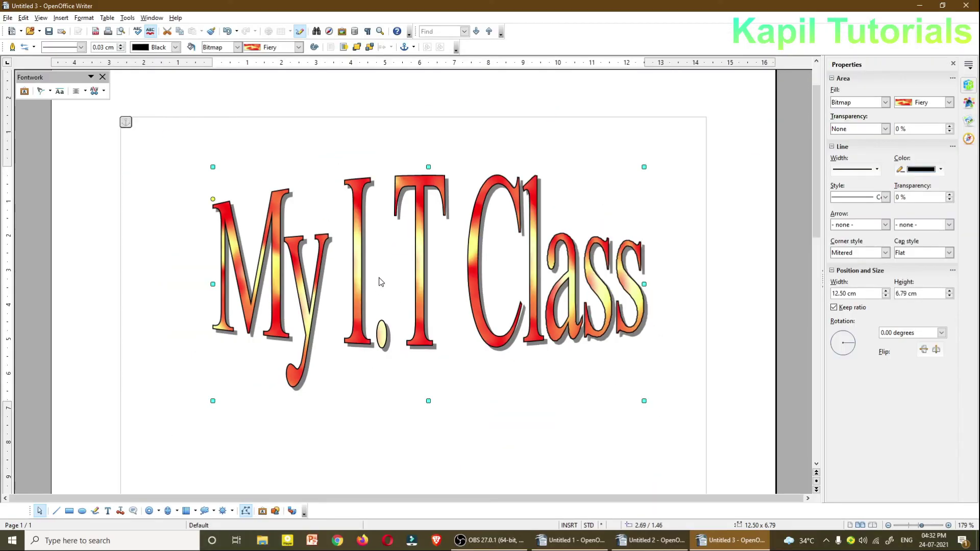
pyautogui.click(49, 92)
pyautogui.click(69, 152)
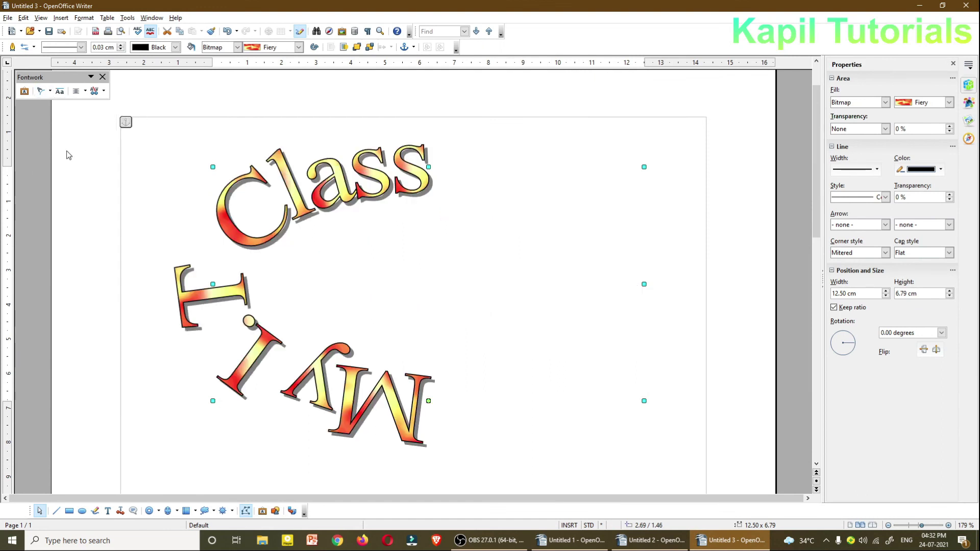
# Step: Apply the plain straight Fontwork shape to the "My I.T Class" text
pyautogui.click(49, 92)
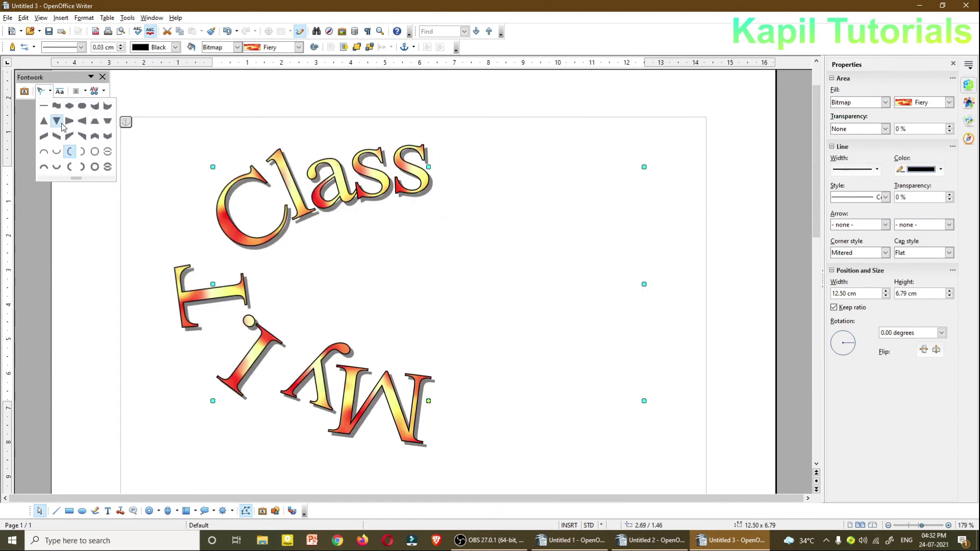
pyautogui.click(44, 107)
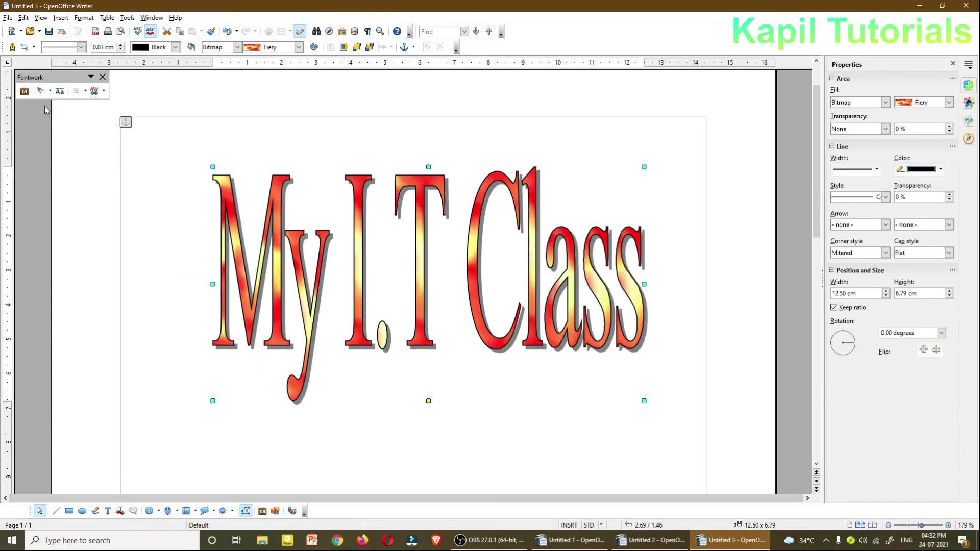
# Step: Try Normal and Loose character spacing on the "My I.T Class" Fontwork text and return it to Tight
pyautogui.click(82, 93)
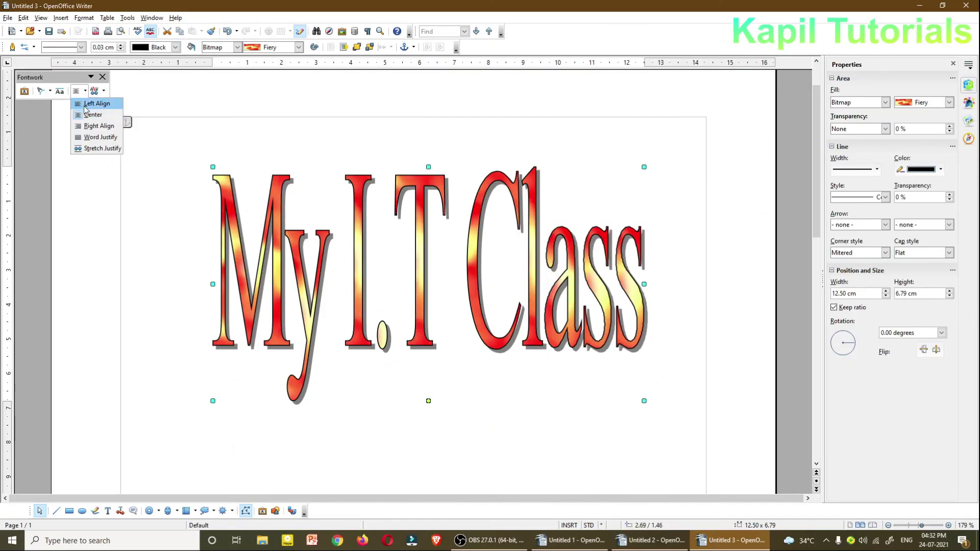
pyautogui.click(132, 127)
pyautogui.click(162, 78)
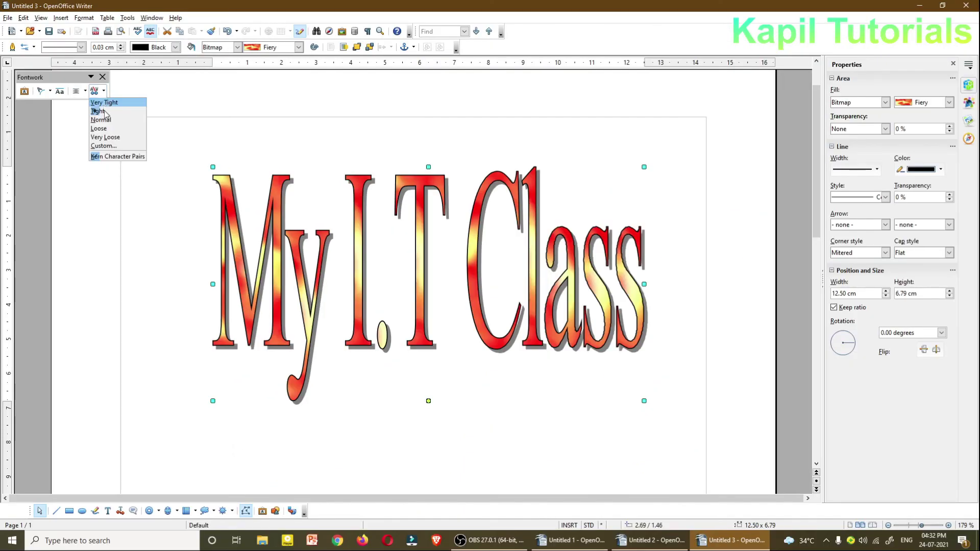
pyautogui.click(106, 112)
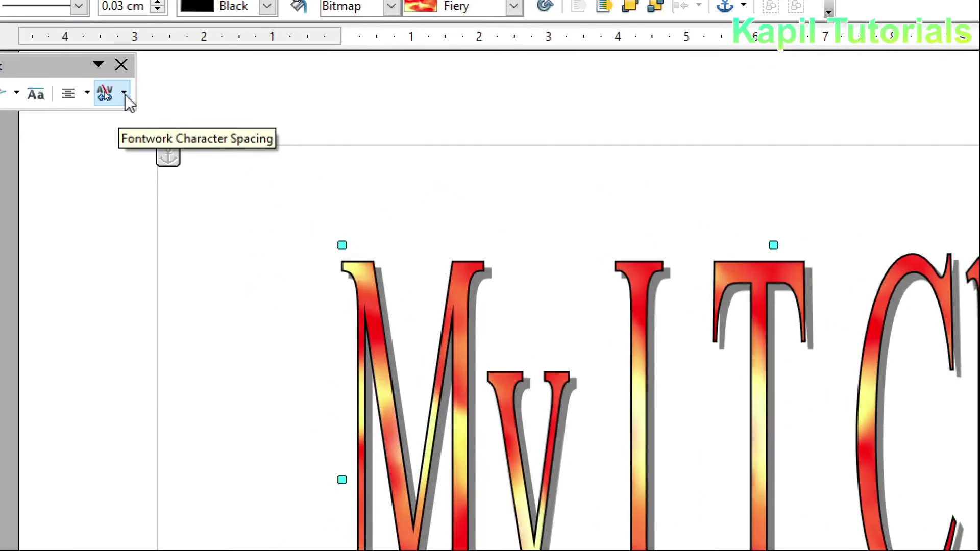
pyautogui.click(105, 92)
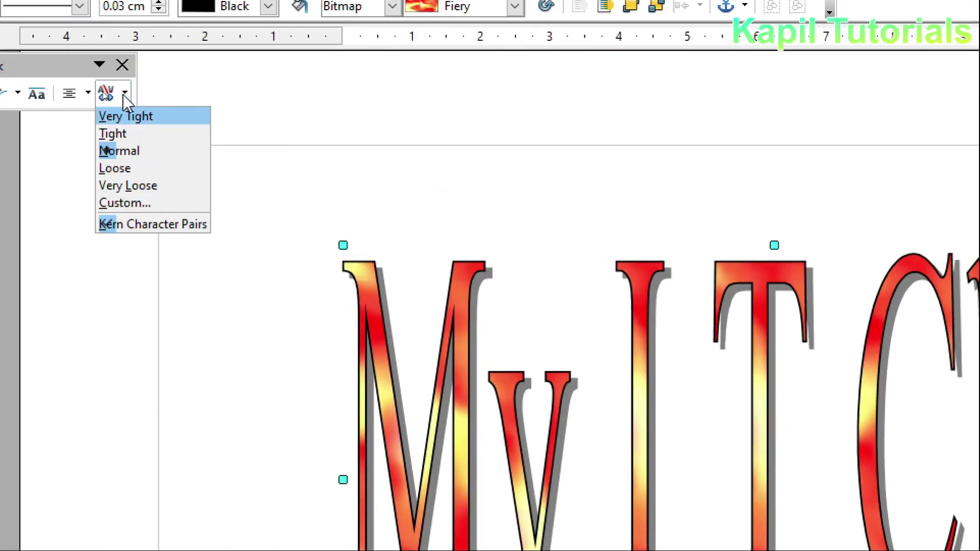
pyautogui.click(122, 167)
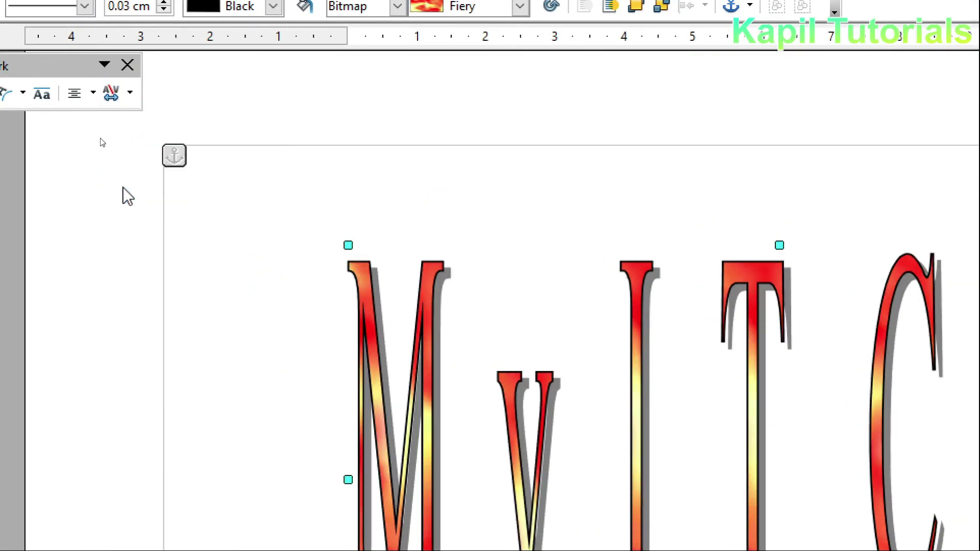
pyautogui.click(129, 91)
pyautogui.click(128, 133)
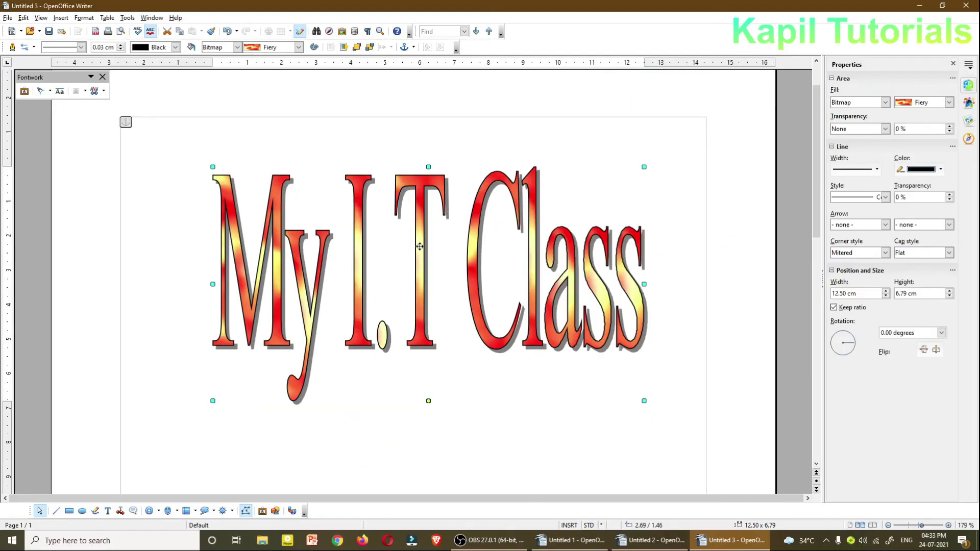
# Step: Move the Fontwork text to about 2.20 by 1.55 cm and look at the Insert picture dialog without inserting anything
pyautogui.moveTo(420, 246); pyautogui.dragTo(402, 249)
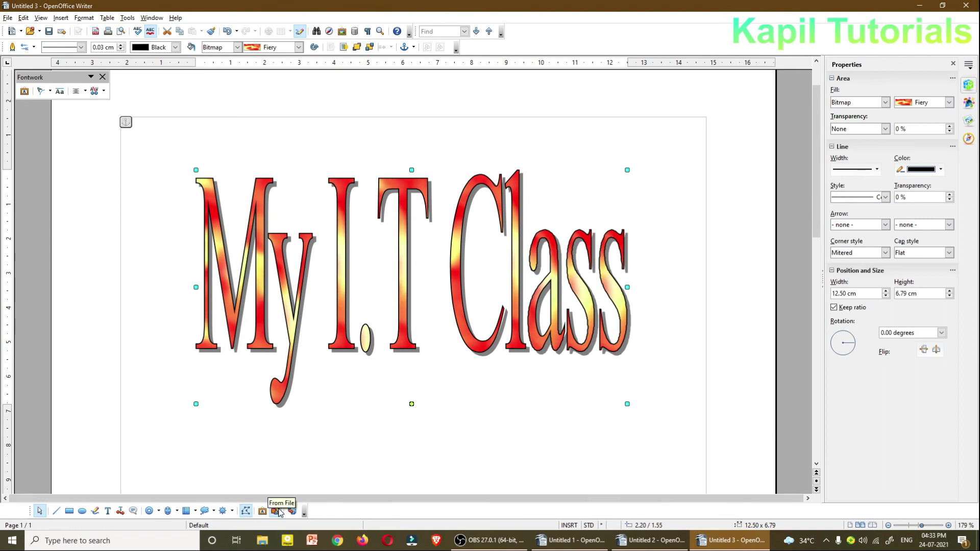
pyautogui.click(280, 512)
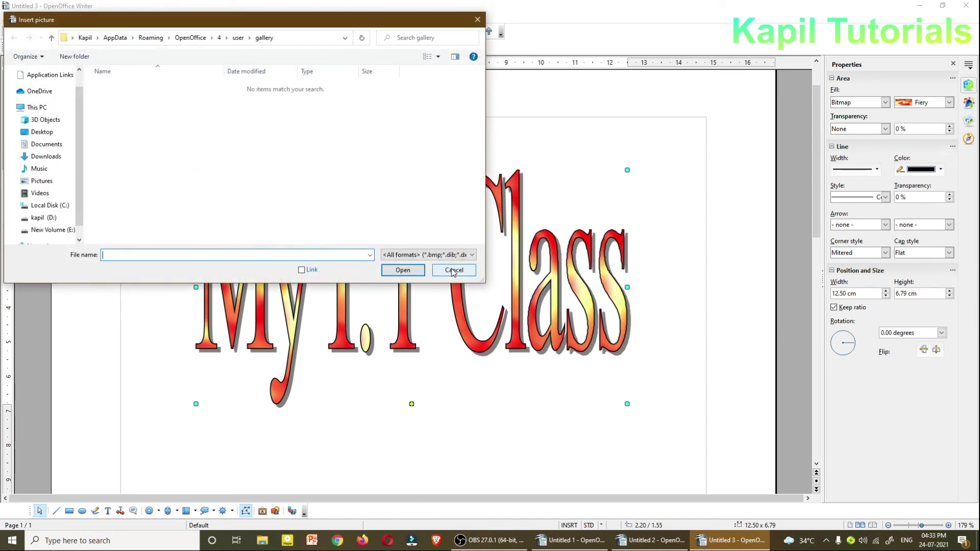
pyautogui.click(453, 271)
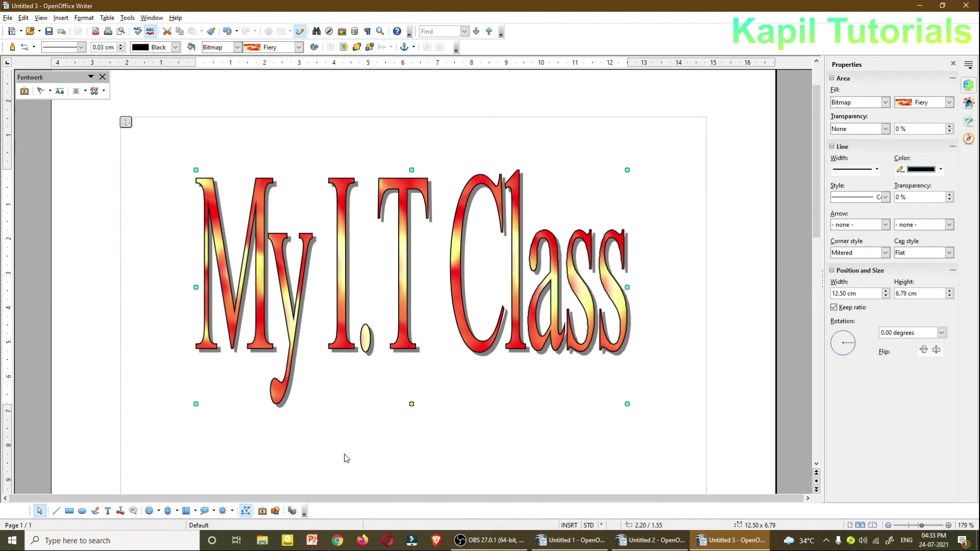
# Step: Compare the "My I.T Class" text with and without 3D extrusion, leaving the extrusion switched on
pyautogui.click(451, 464)
pyautogui.click(341, 335)
pyautogui.click(292, 511)
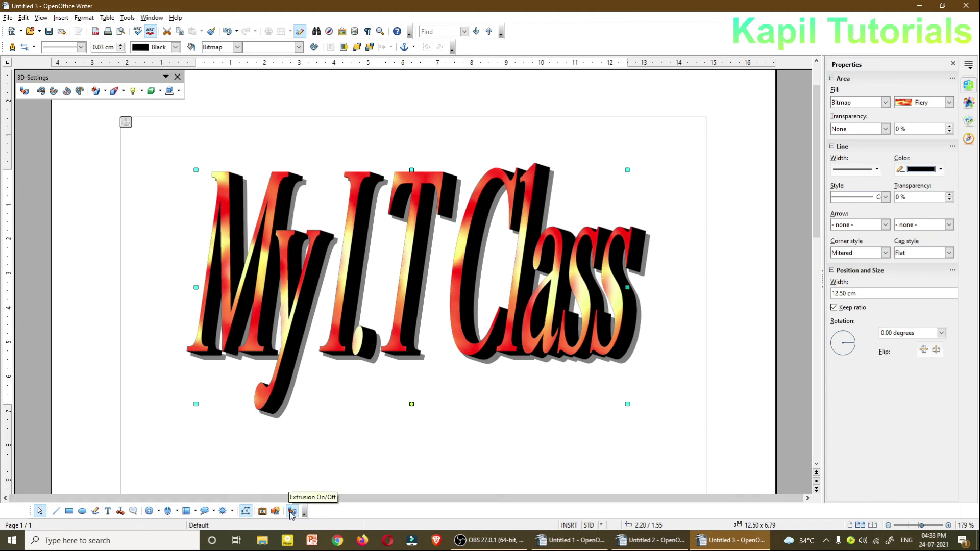
pyautogui.click(291, 511)
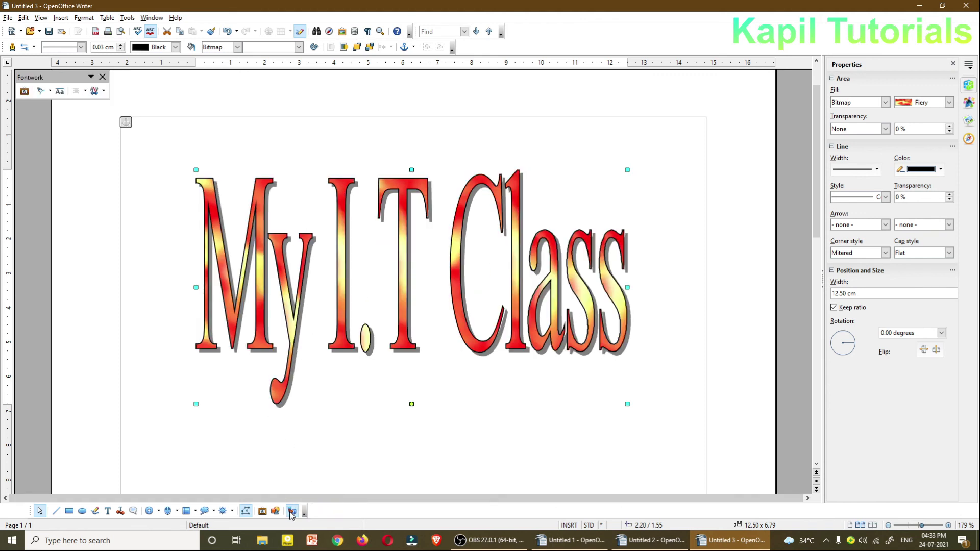
pyautogui.click(292, 512)
pyautogui.click(292, 512)
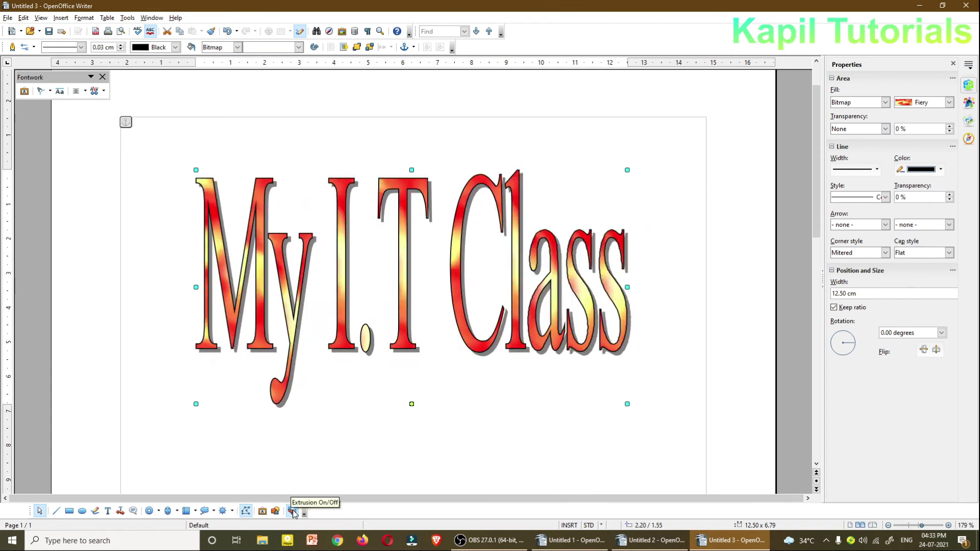
pyautogui.click(295, 513)
pyautogui.click(304, 514)
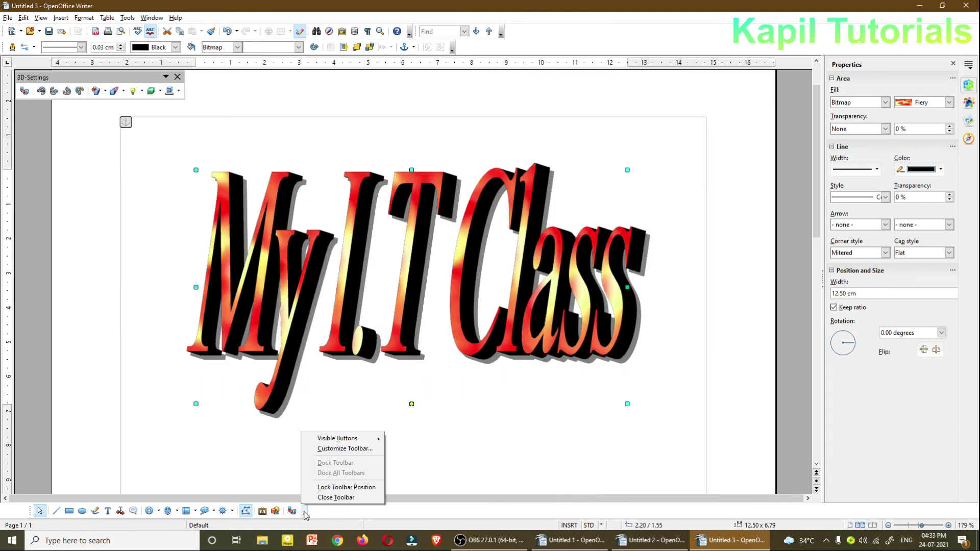
pyautogui.click(292, 513)
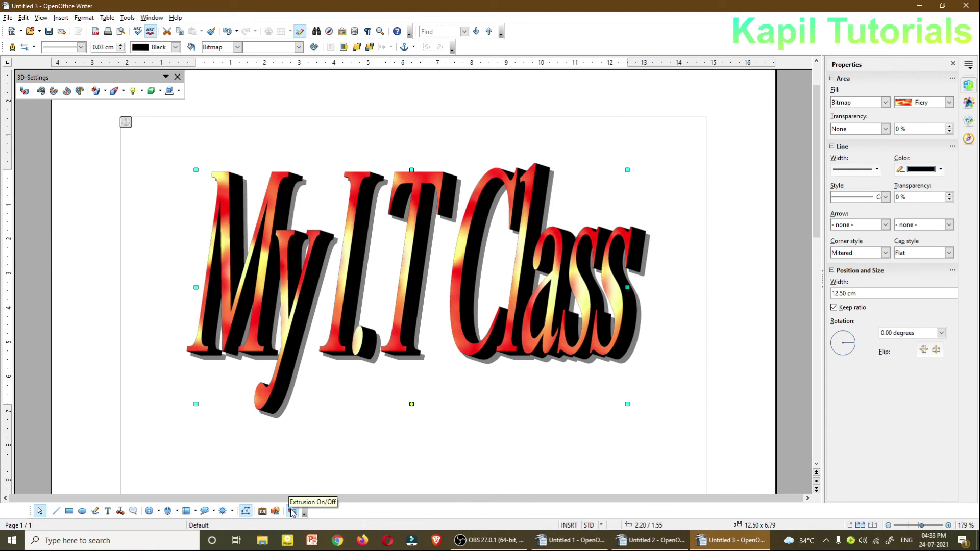
pyautogui.click(358, 460)
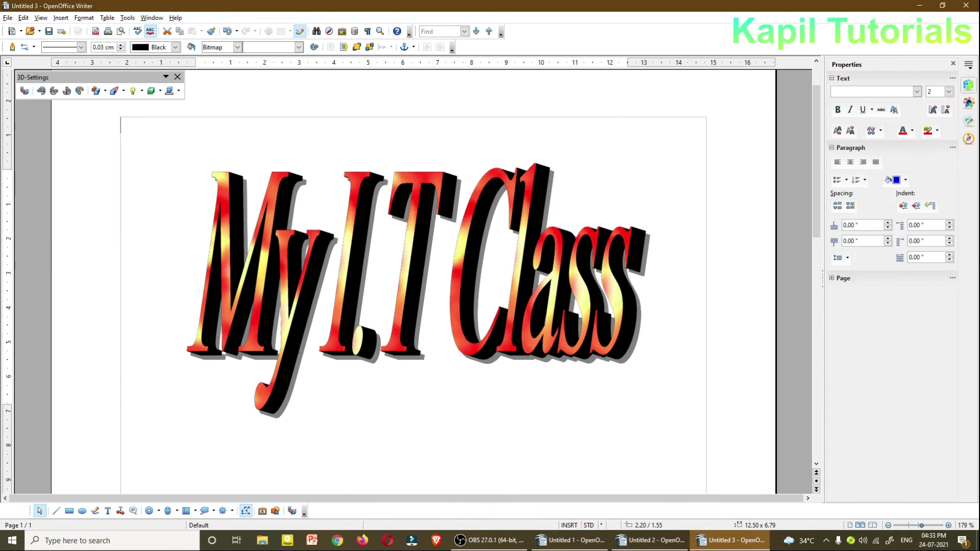
# Step: Reselect the Fontwork text and switch its 3D extrusion off and back on twice
pyautogui.click(285, 326)
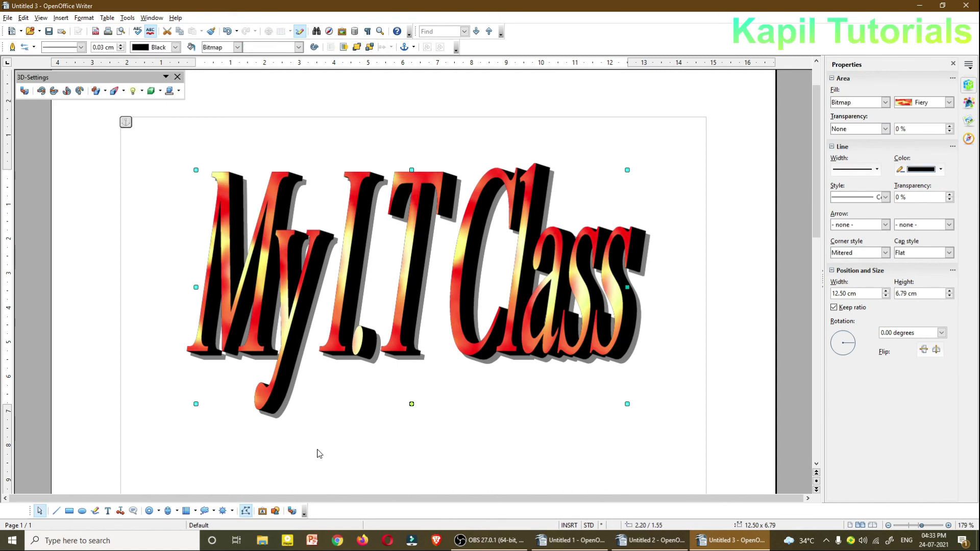
pyautogui.click(292, 511)
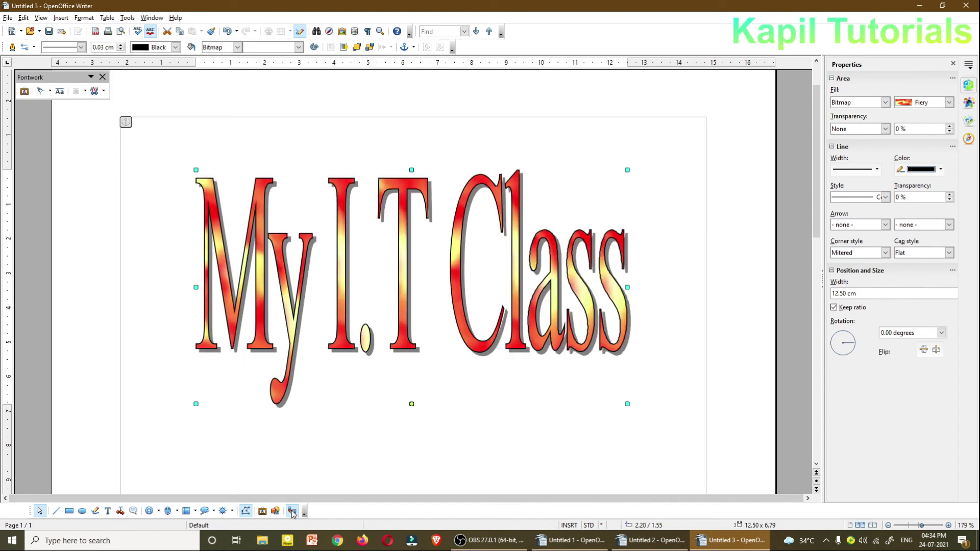
pyautogui.click(291, 511)
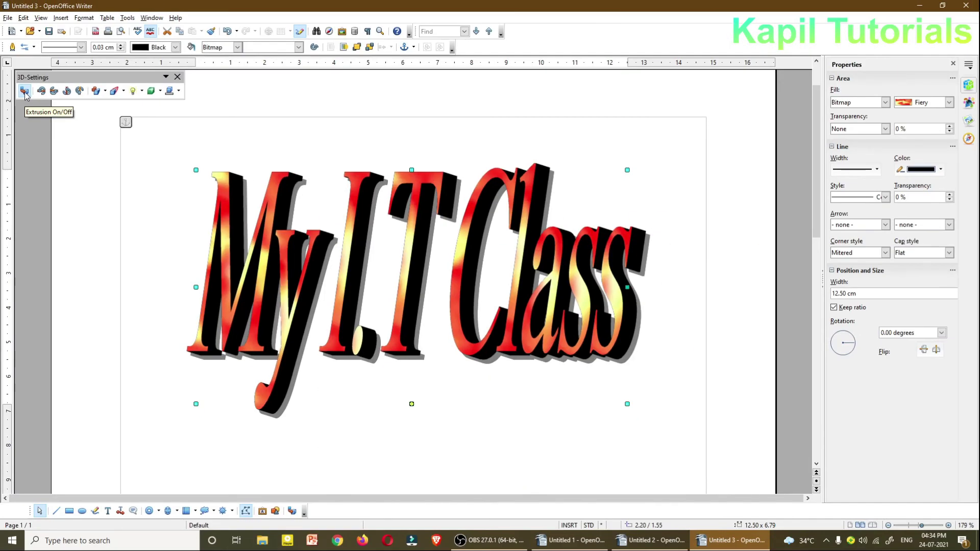
pyautogui.click(50, 139)
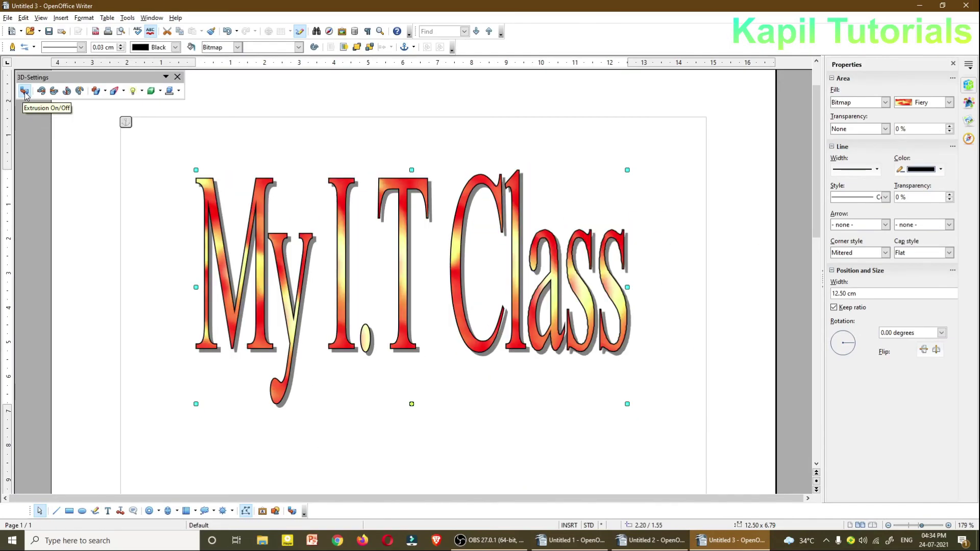
pyautogui.click(290, 511)
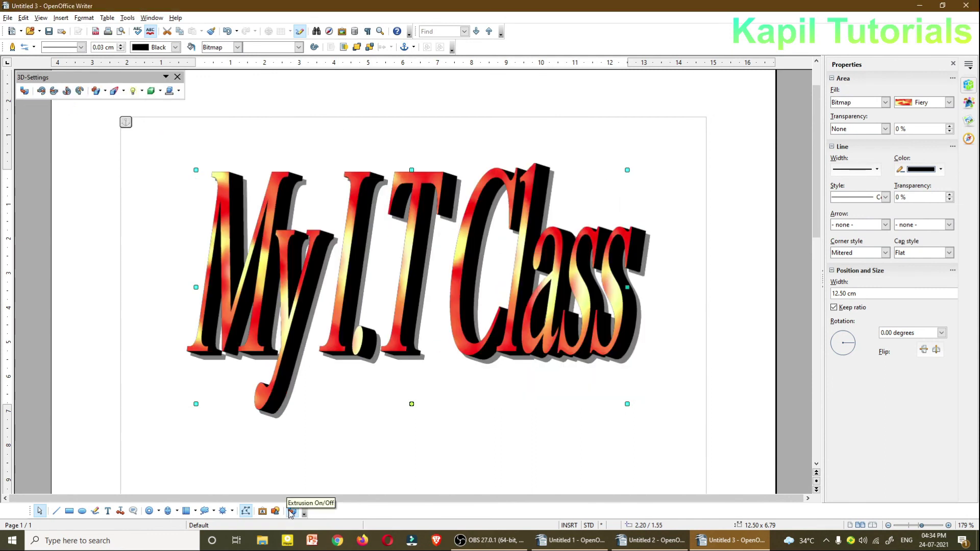
# Step: Tilt the extruded "My I.T Class" text down in several increments
pyautogui.click(42, 92)
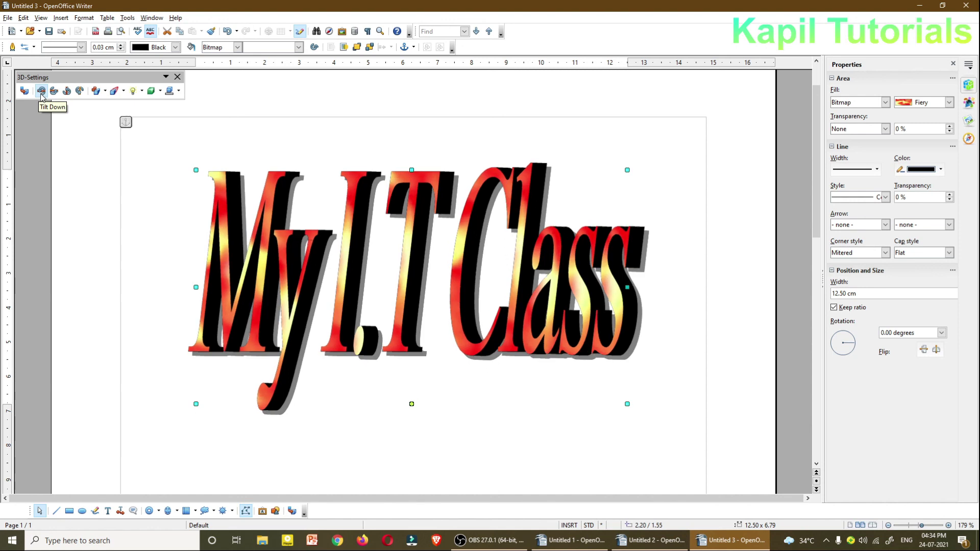
pyautogui.click(41, 93)
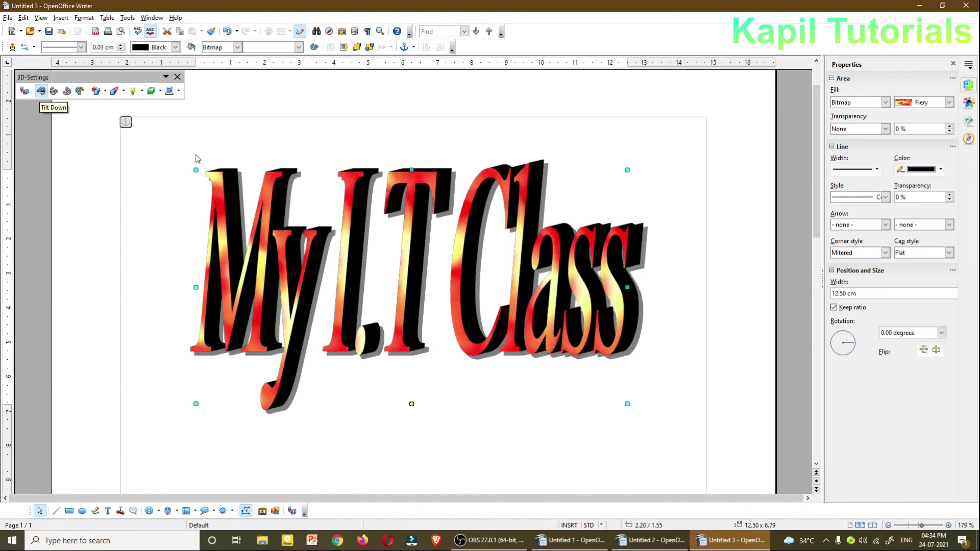
pyautogui.click(42, 93)
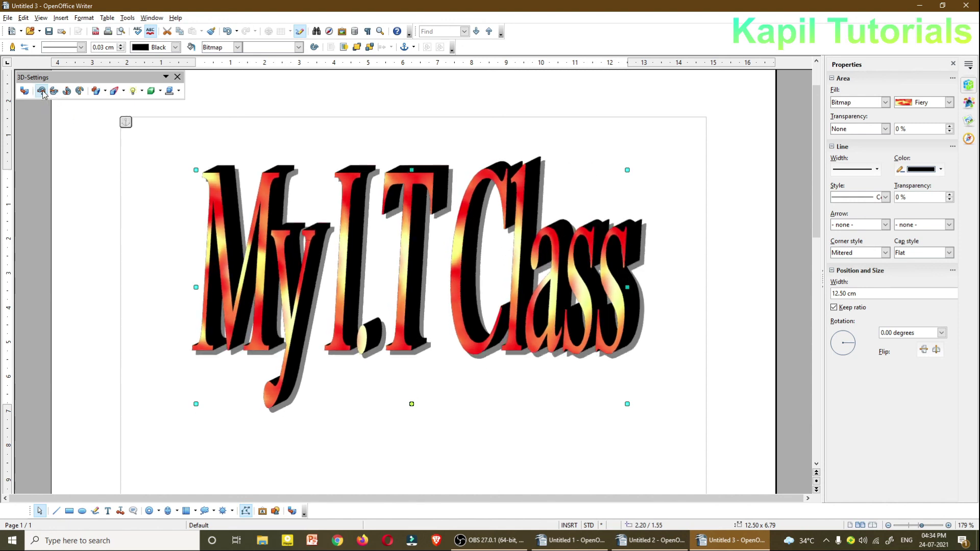
pyautogui.click(42, 92)
pyautogui.click(43, 94)
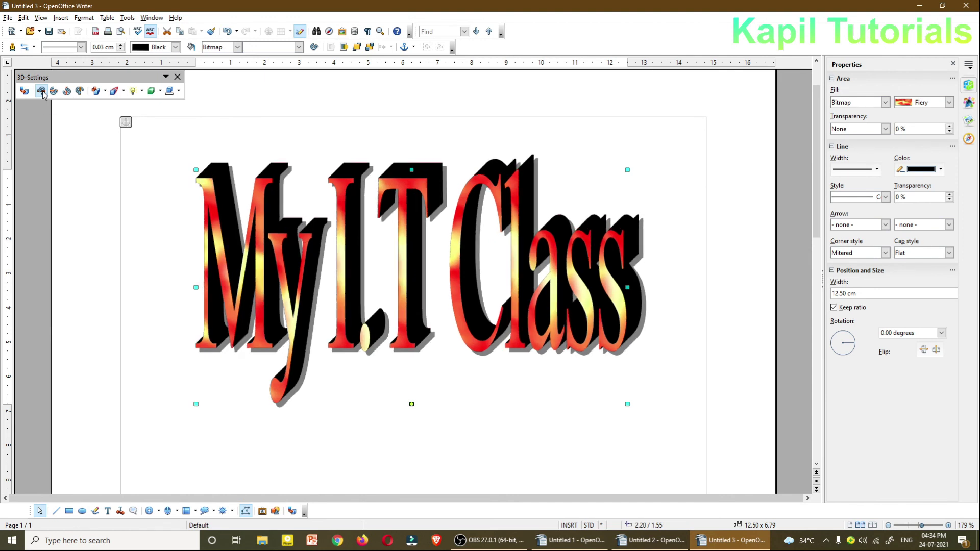
pyautogui.click(43, 94)
pyautogui.click(43, 94)
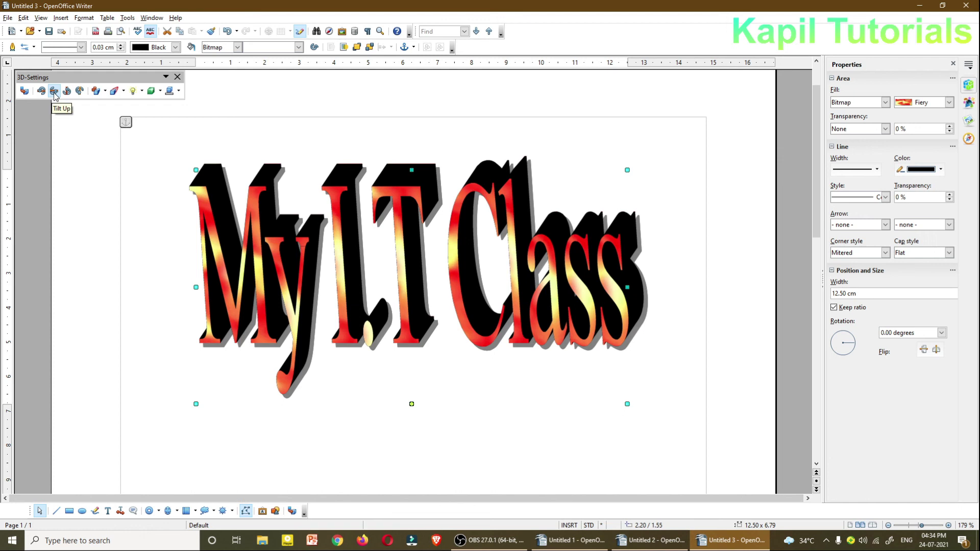
# Step: Tilt the extruded text up in several increments, past its original orientation, so the undersides of the letters show
pyautogui.click(55, 93)
pyautogui.click(54, 93)
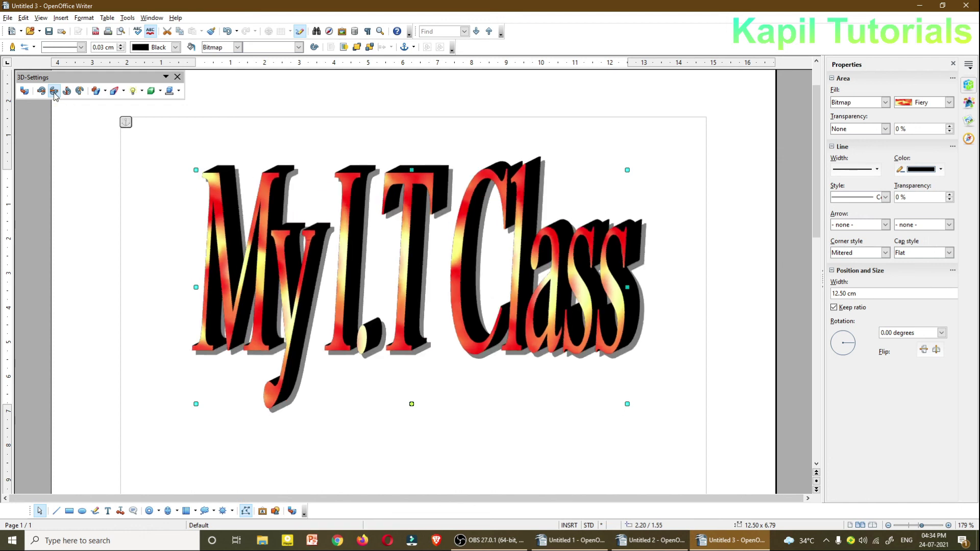
pyautogui.click(54, 93)
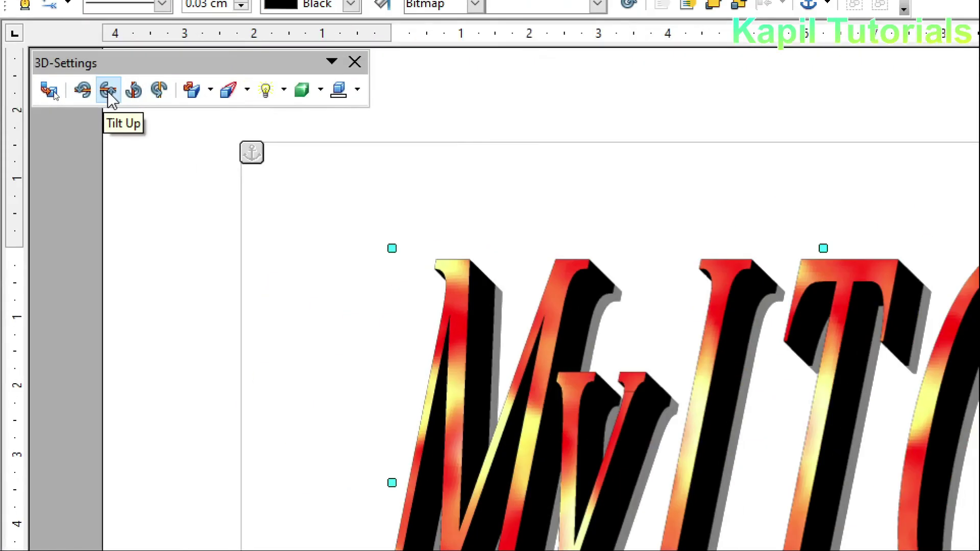
pyautogui.click(112, 100)
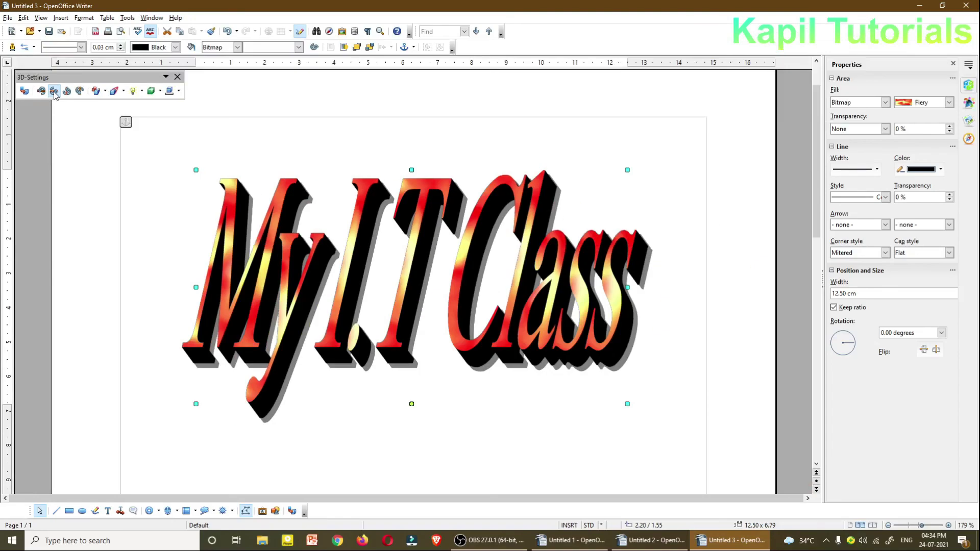
pyautogui.click(112, 99)
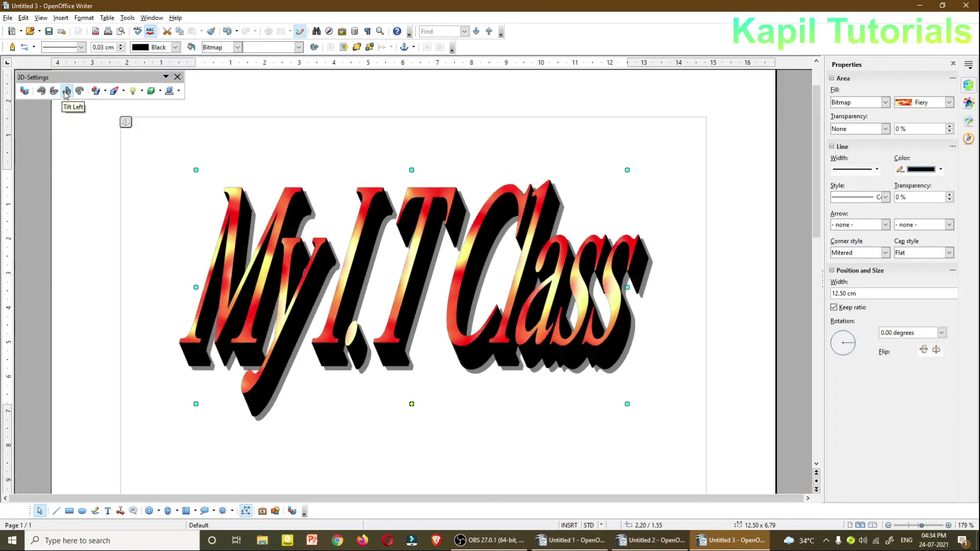
# Step: Tilt the extruded text left in several increments and partly back to the right
pyautogui.click(67, 92)
pyautogui.click(67, 92)
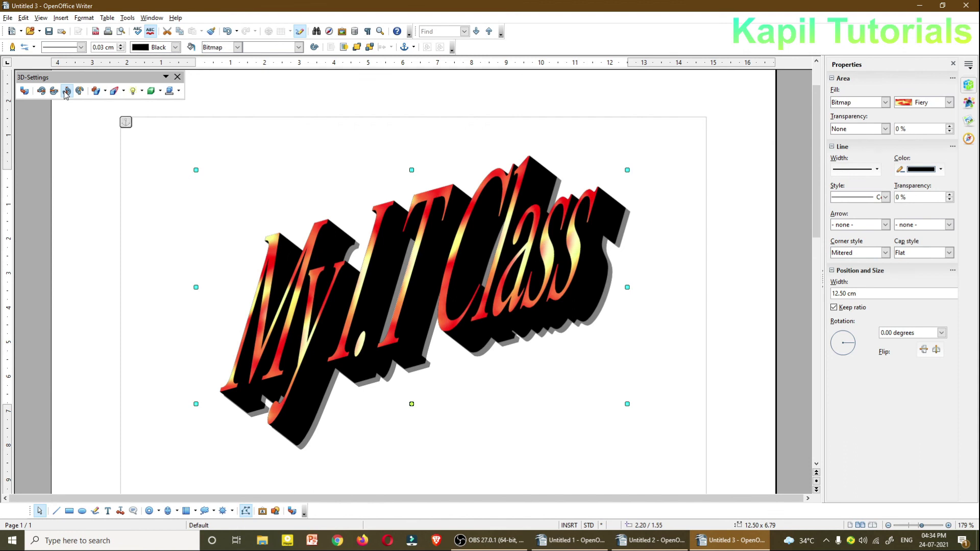
pyautogui.click(80, 93)
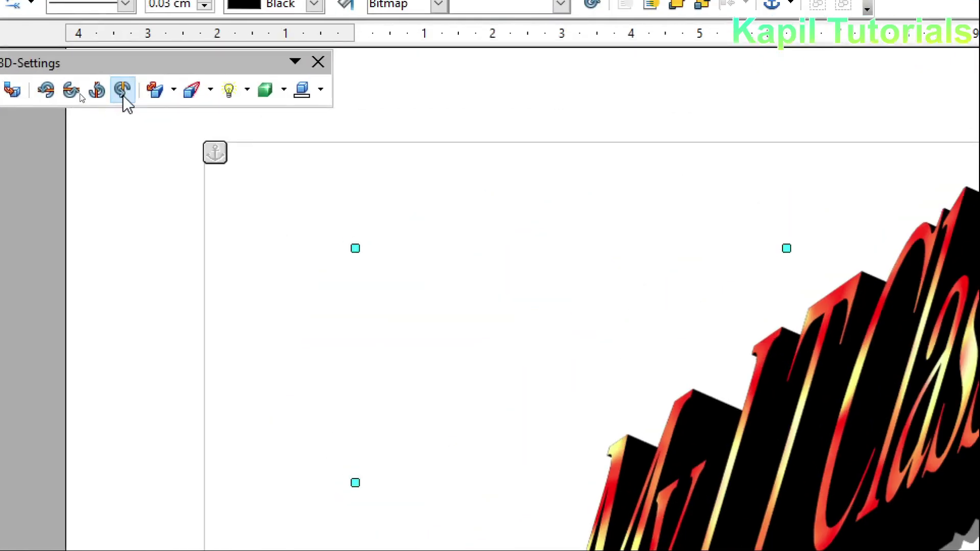
pyautogui.click(123, 95)
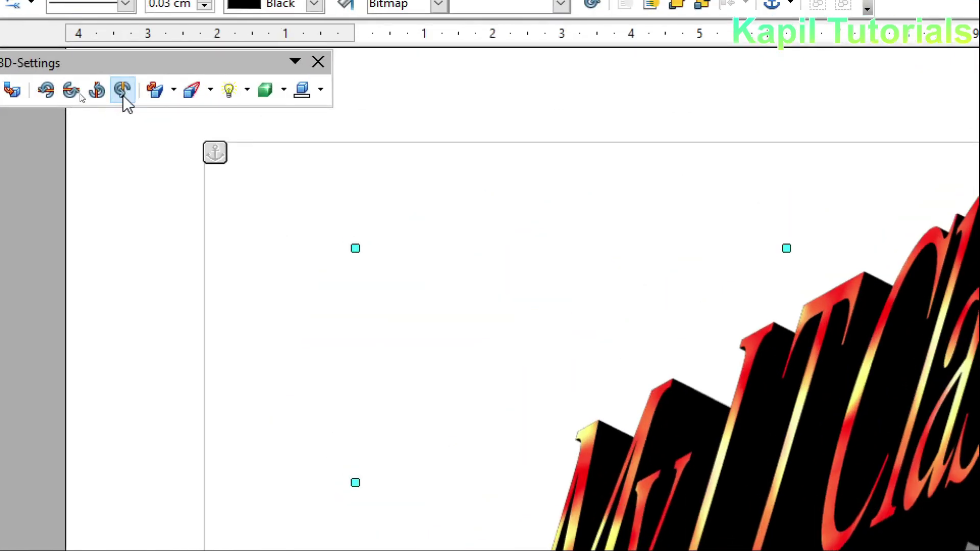
pyautogui.click(123, 95)
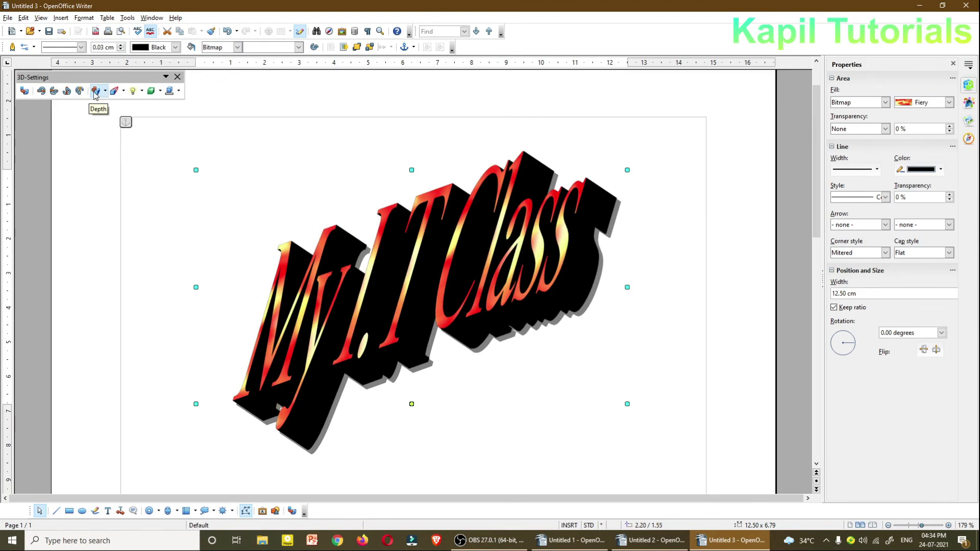
# Step: Set the extrusion depth of the "My I.T Class" text to 1 cm
pyautogui.click(101, 94)
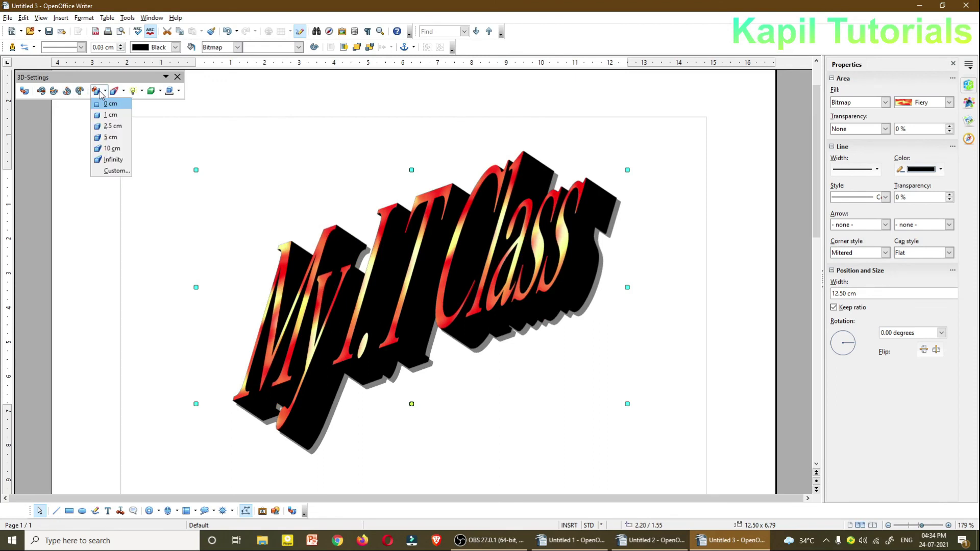
pyautogui.click(103, 116)
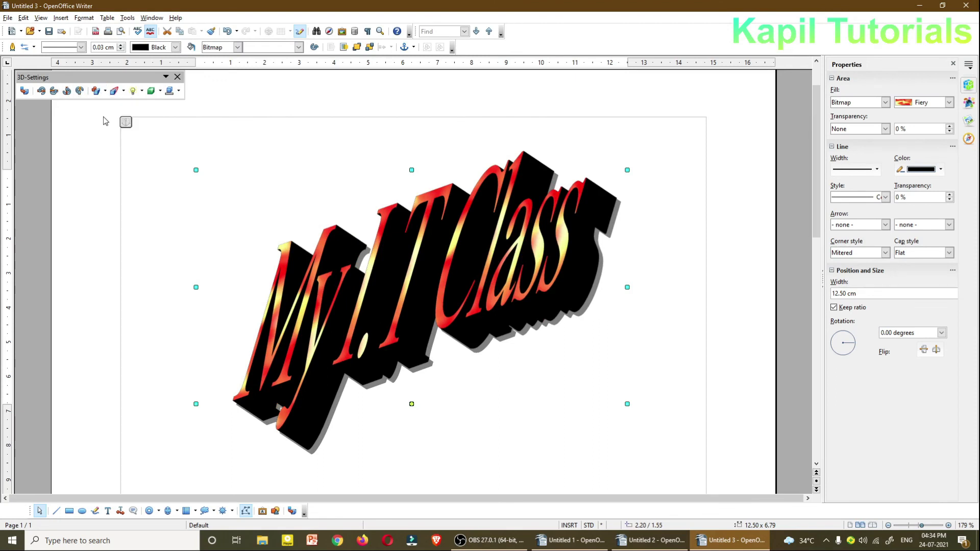
# Step: Try an extrusion depth of 5 cm on the "My I.T Class" text and increase the letters' slant slightly with the shape handle
pyautogui.click(101, 95)
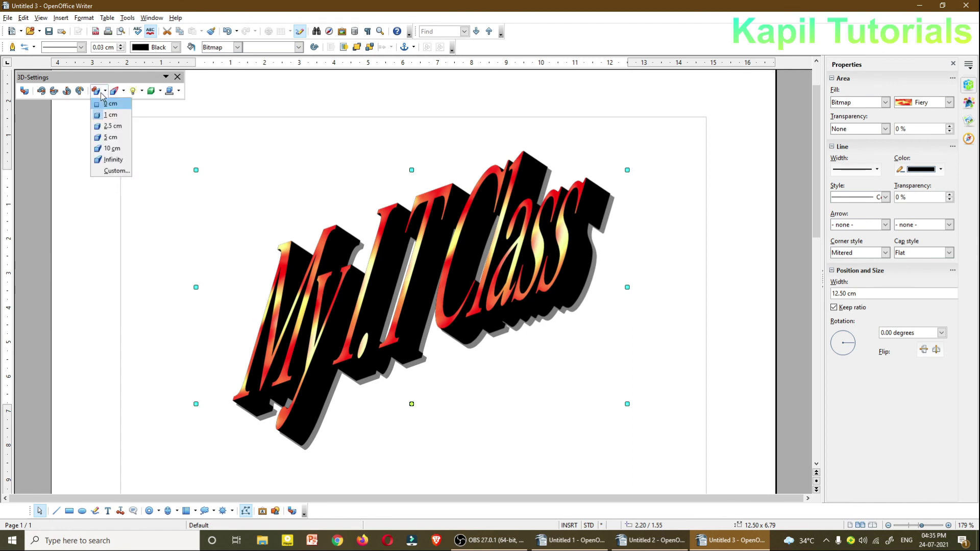
pyautogui.click(102, 138)
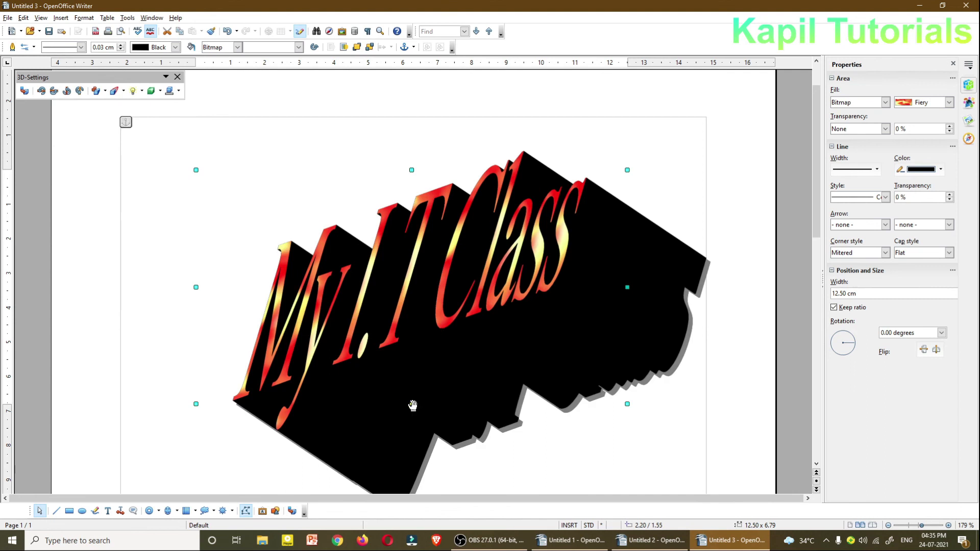
pyautogui.moveTo(414, 405)
pyautogui.mouseDown()
pyautogui.moveTo(449, 429)
pyautogui.moveTo(408, 405)
pyautogui.mouseUp()
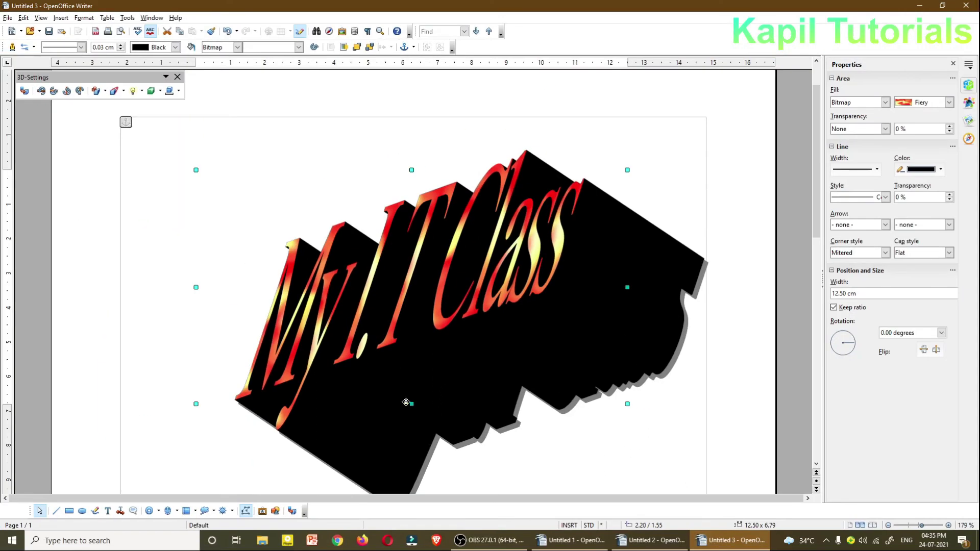
# Step: Set the extrusion depth to 1 cm and reduce the slant of the "My I.T Class" letters with the shape handle
pyautogui.click(104, 90)
pyautogui.click(105, 118)
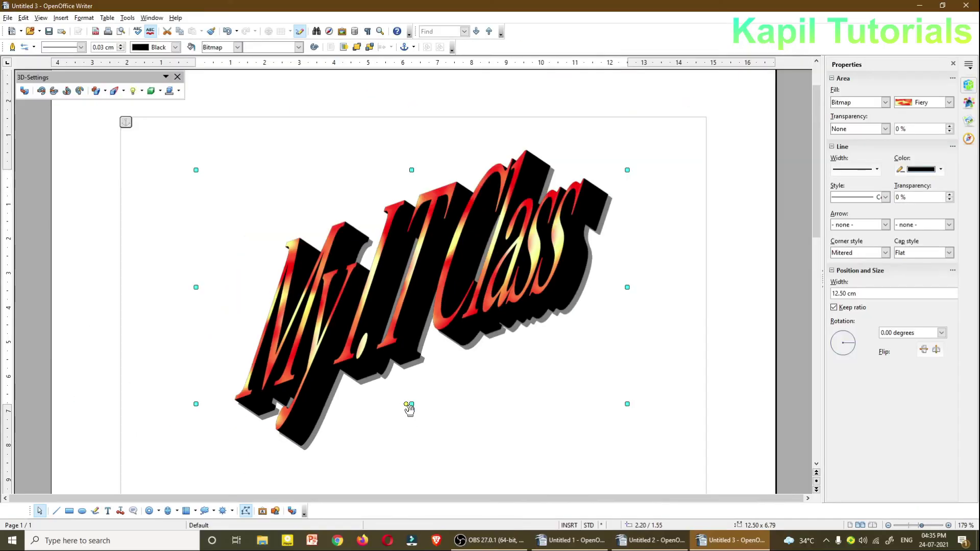
pyautogui.moveTo(409, 401); pyautogui.dragTo(456, 403)
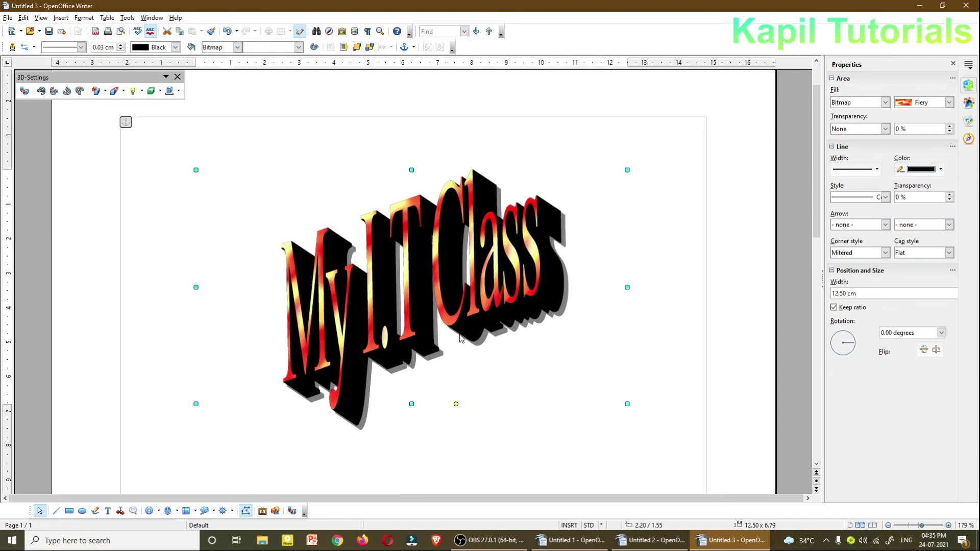
# Step: Tilt the extruded "My I.T Class" text up one increment and back down two increments
pyautogui.click(54, 92)
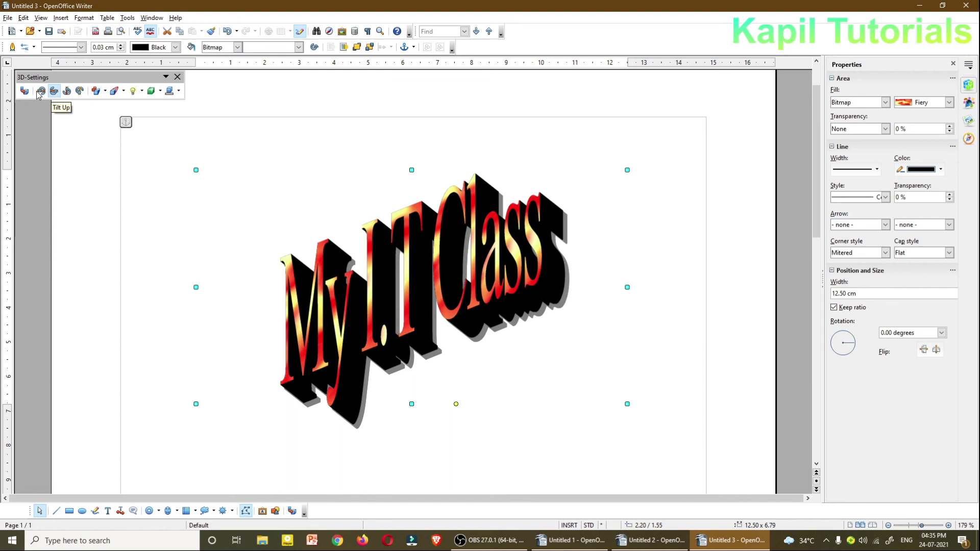
pyautogui.click(41, 91)
pyautogui.click(42, 92)
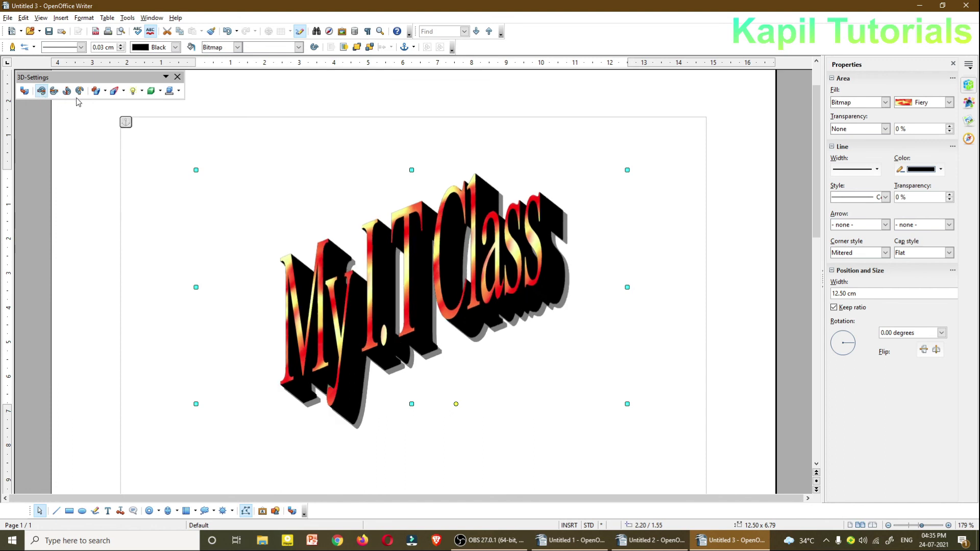
# Step: Change the extrusion direction of the "My I.T Class" text twice using the preset directions
pyautogui.click(123, 91)
pyautogui.click(120, 105)
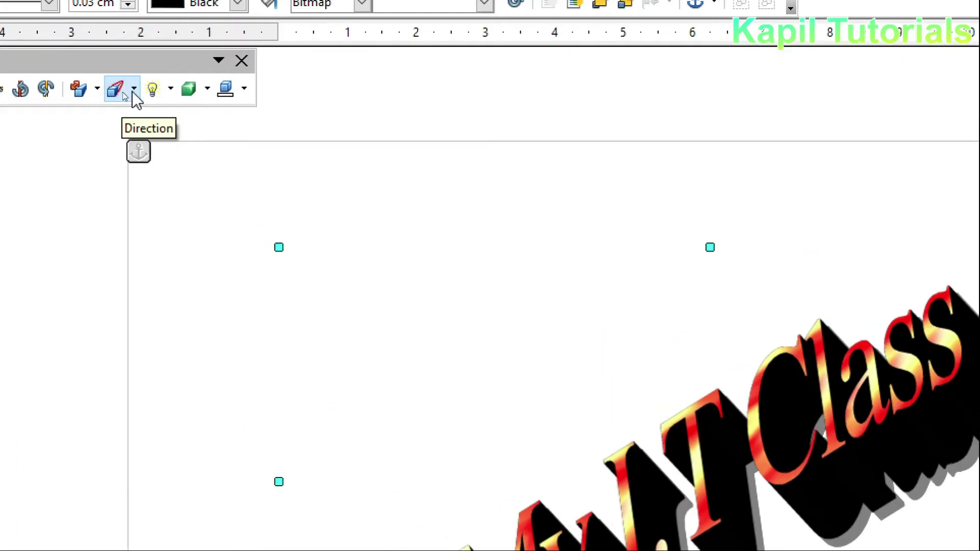
pyautogui.click(123, 92)
pyautogui.click(150, 113)
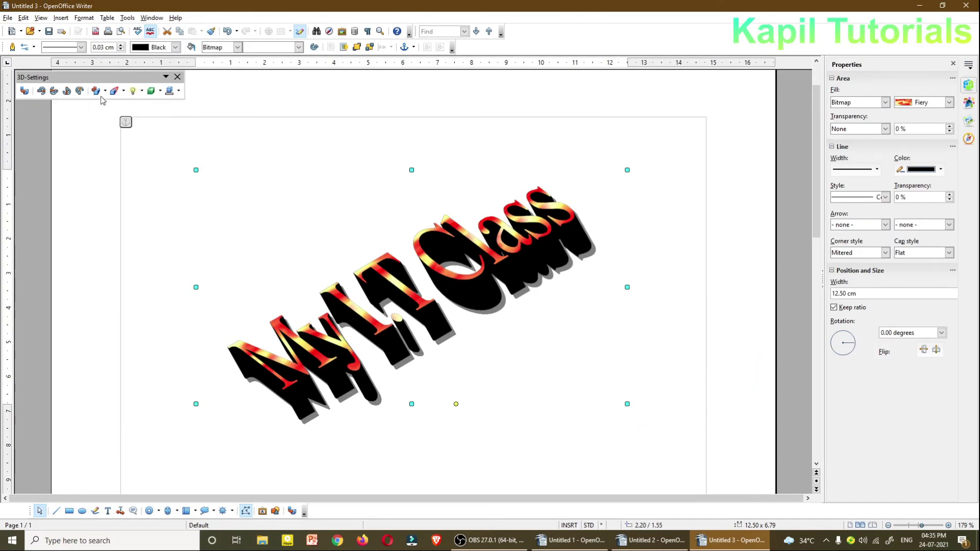
# Step: Light the extruded text from the left, switch the light to the right side, and adjust the lighting intensity
pyautogui.click(137, 92)
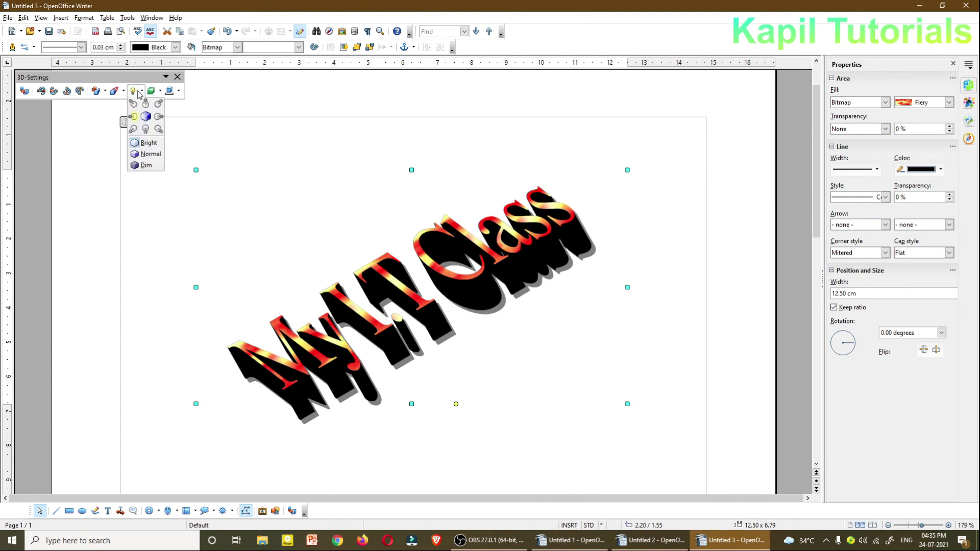
pyautogui.click(132, 117)
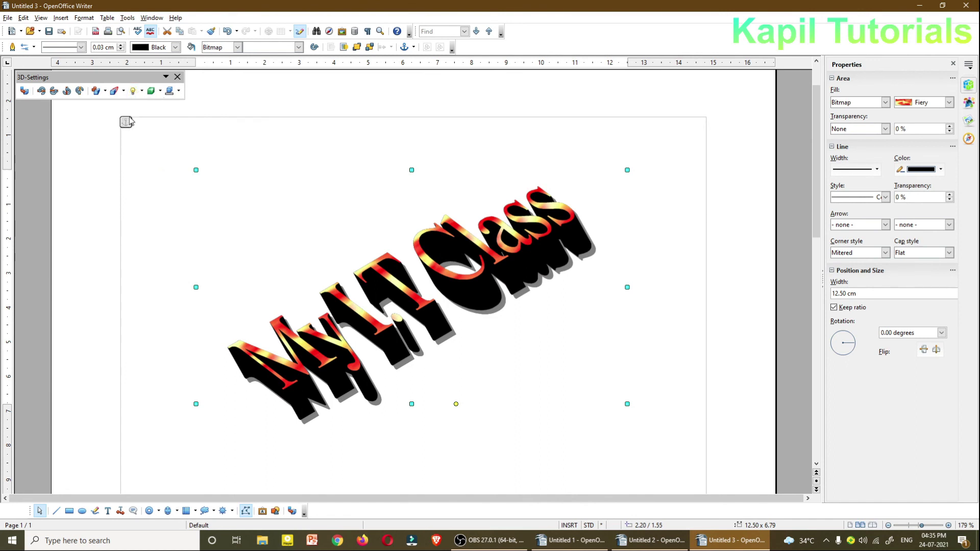
pyautogui.click(136, 92)
pyautogui.click(156, 122)
pyautogui.click(136, 91)
pyautogui.click(148, 159)
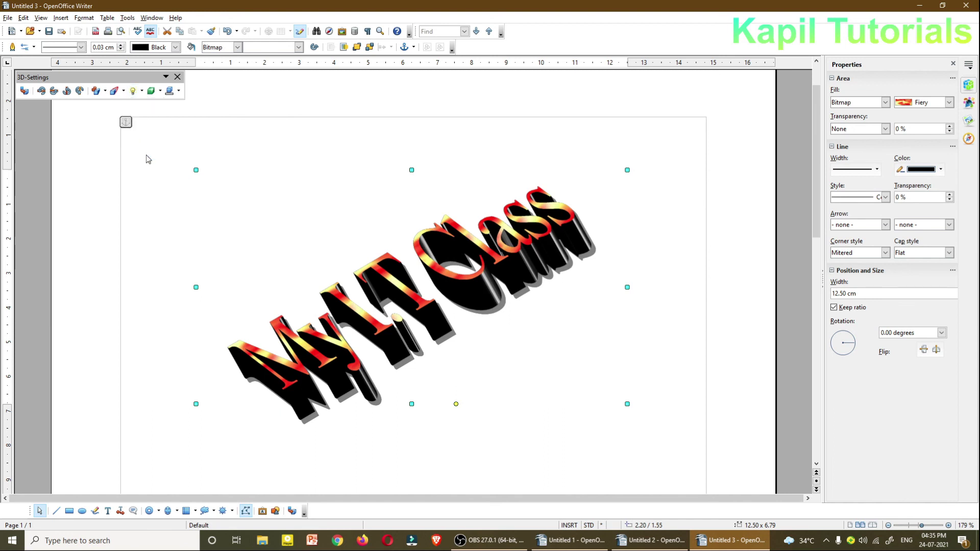
# Step: Try the Matt surface and another solid surface on the extruded "My I.T Class" text
pyautogui.click(157, 91)
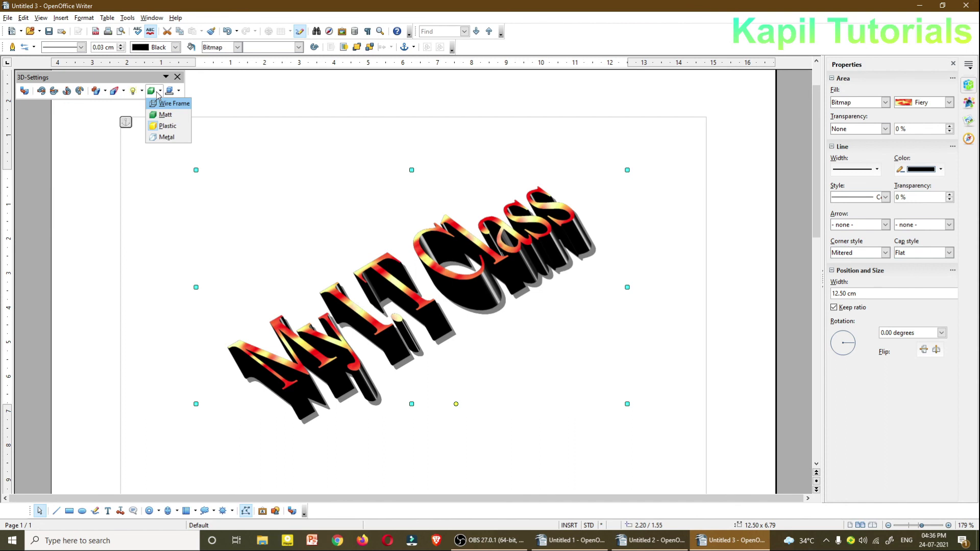
pyautogui.click(164, 114)
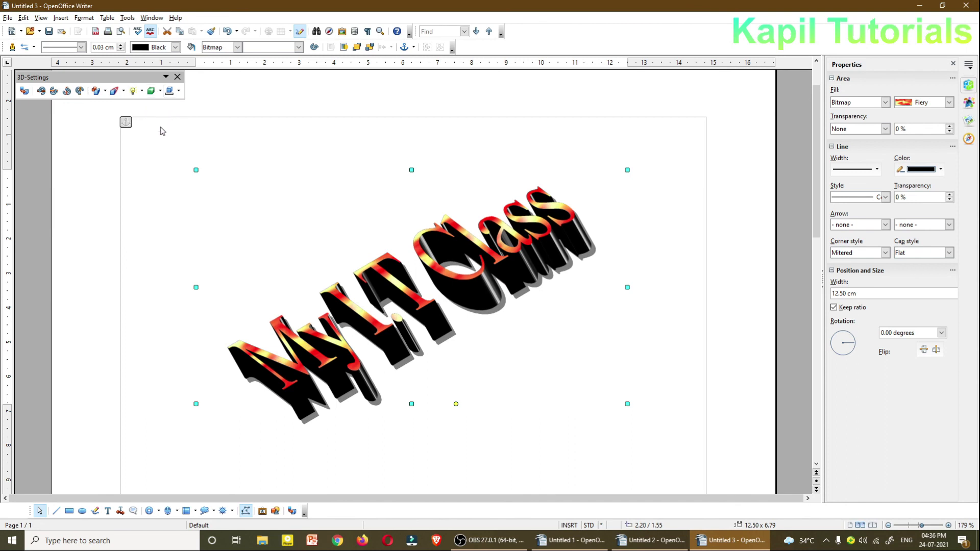
pyautogui.click(157, 92)
pyautogui.click(159, 132)
# Step: Set the surface of the extruded text to Wire Frame, deselect the text and select it again
pyautogui.click(157, 91)
pyautogui.click(161, 138)
pyautogui.click(158, 127)
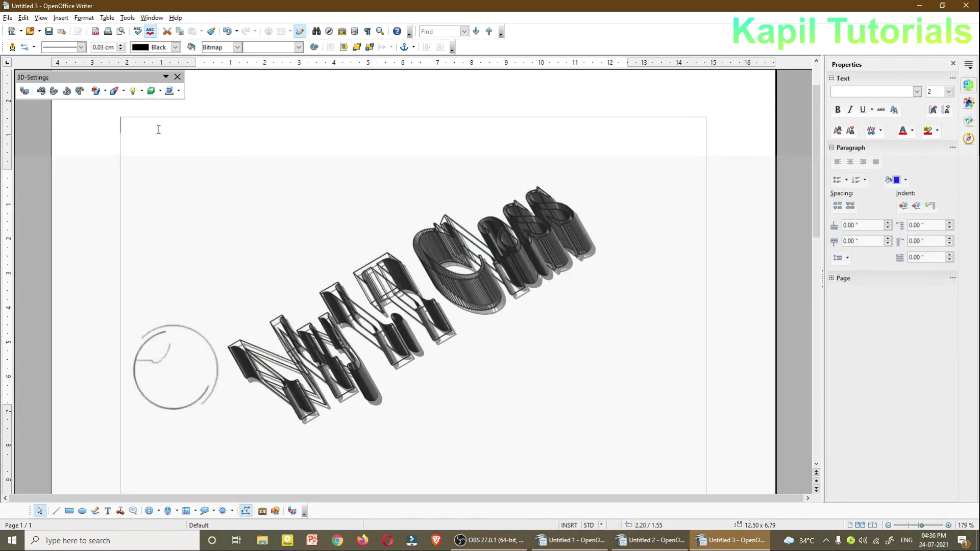
pyautogui.click(393, 344)
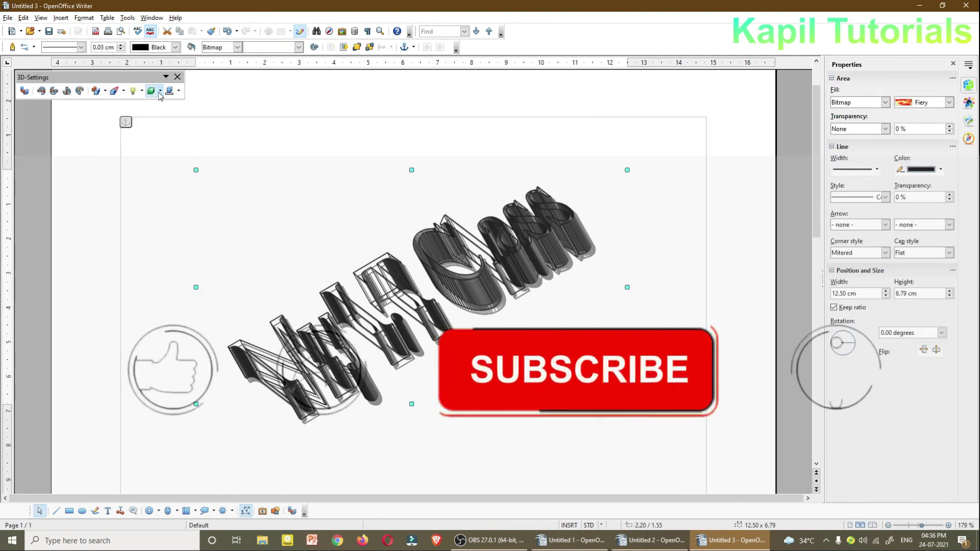
# Step: Choose yellow as the 3D extrusion color for the "My I.T Class" text
pyautogui.click(174, 92)
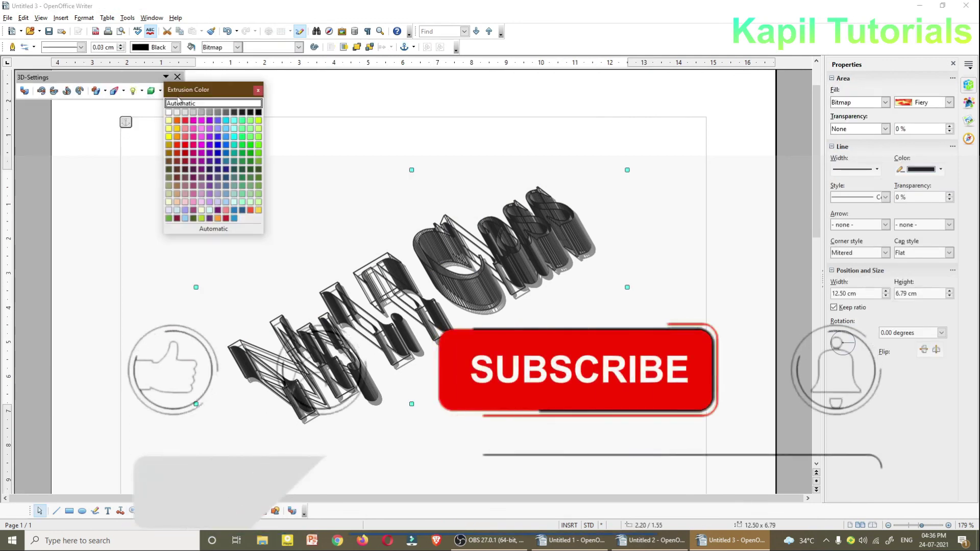
pyautogui.click(169, 121)
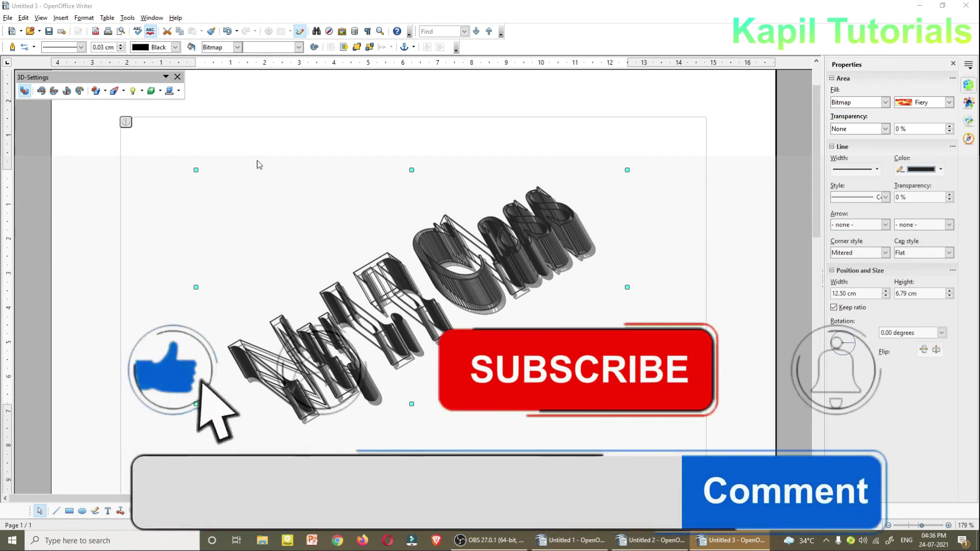